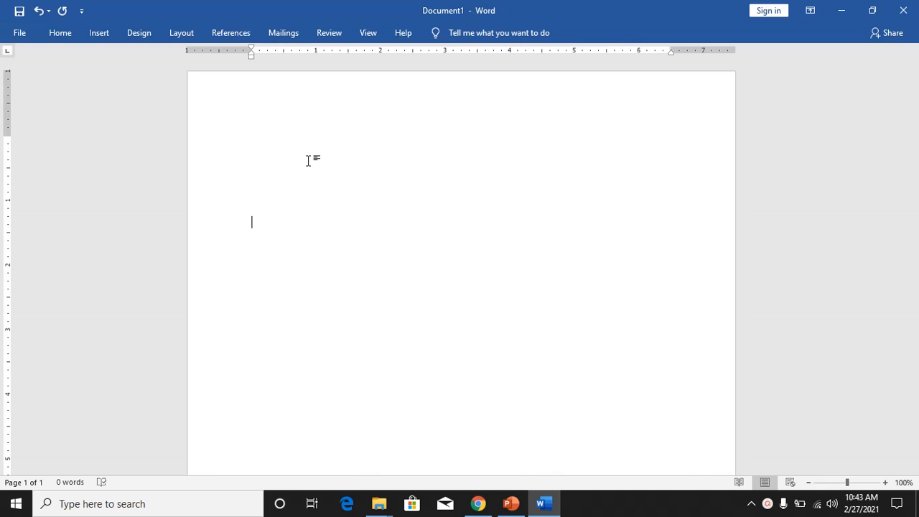
# Insert the college day chief guest invitation paragraph beginning "we are glad to inform you" and correct the spelling of "honoured" to "honored".
pyautogui.write('we are glad to inform you that we are arranging college day at our college. We would be most honoured if you can be our college day’s chief guest and deliver your key note address to the gatherings. We look forward to hear your positive confirmation of our college day invitation.')
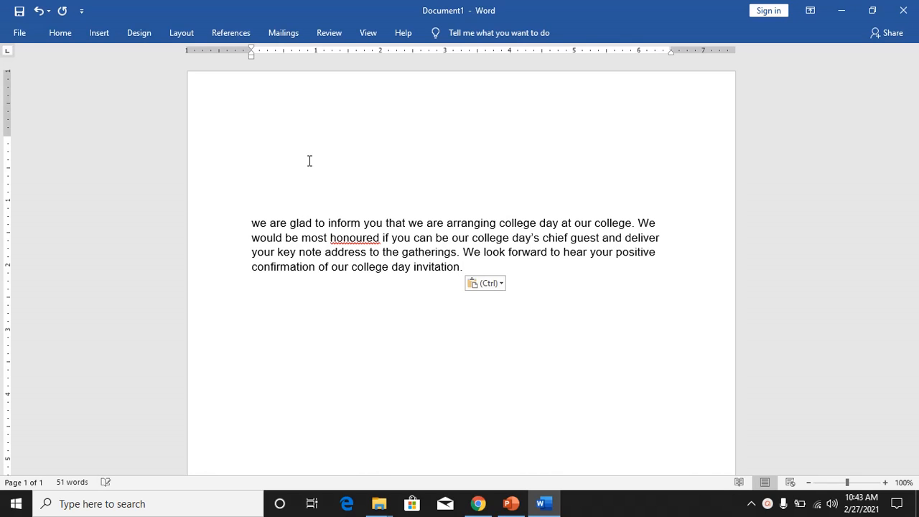
pyautogui.rightClick(360, 244)
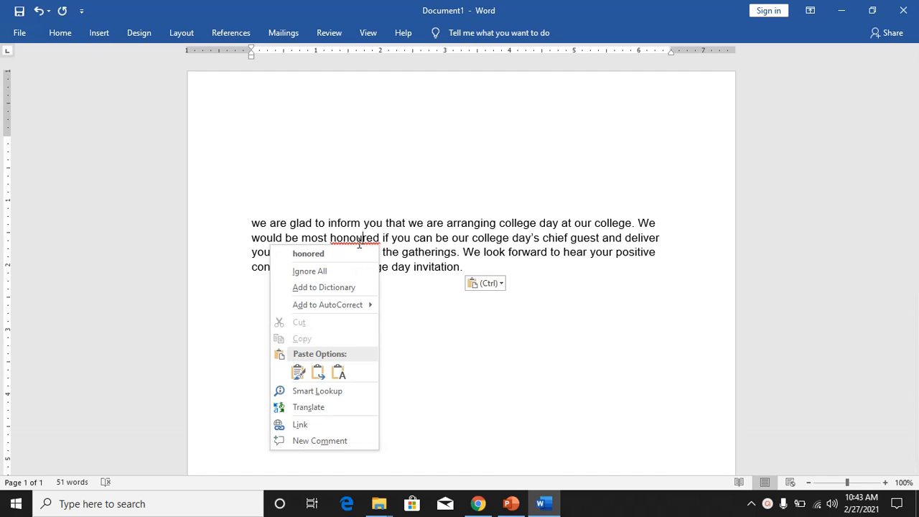
pyautogui.click(307, 253)
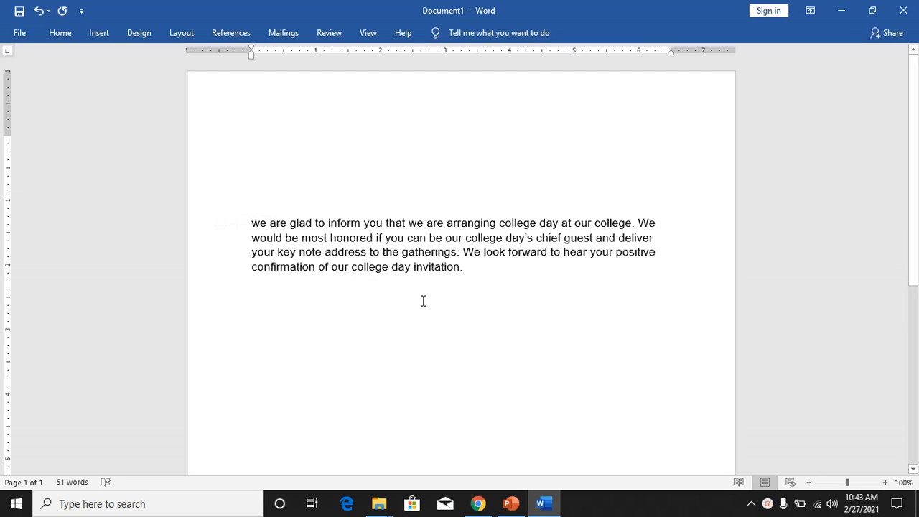
# Add a sign-off below the paragraph on three separate lines: "Regards", "The Principal" and "SFS College".
pyautogui.press('Return')
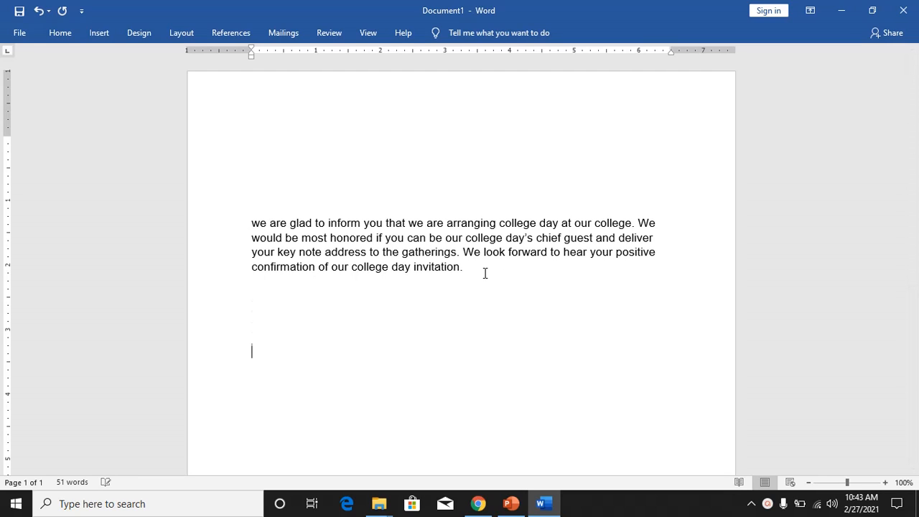
pyautogui.write('Regards')
pyautogui.press('Return')
pyautogui.write('The Princi')
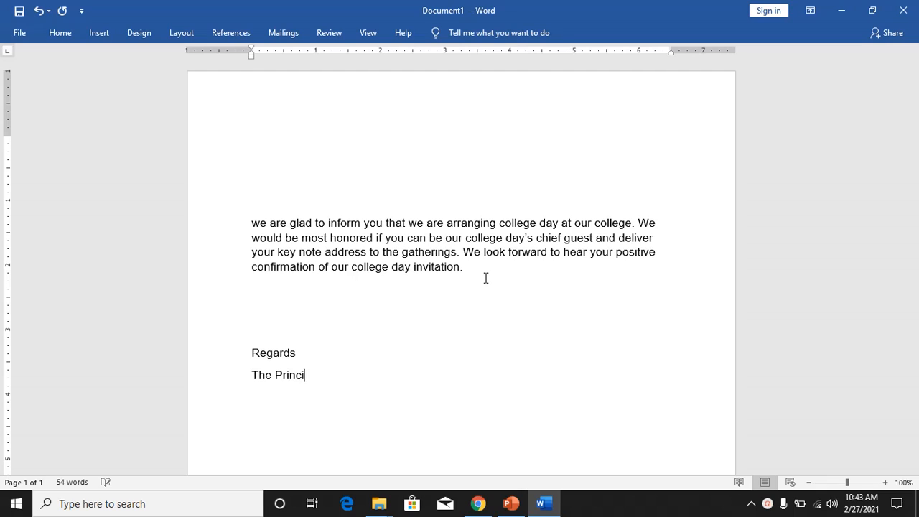
pyautogui.write('pal')
pyautogui.press('Return')
pyautogui.write('SFS College')
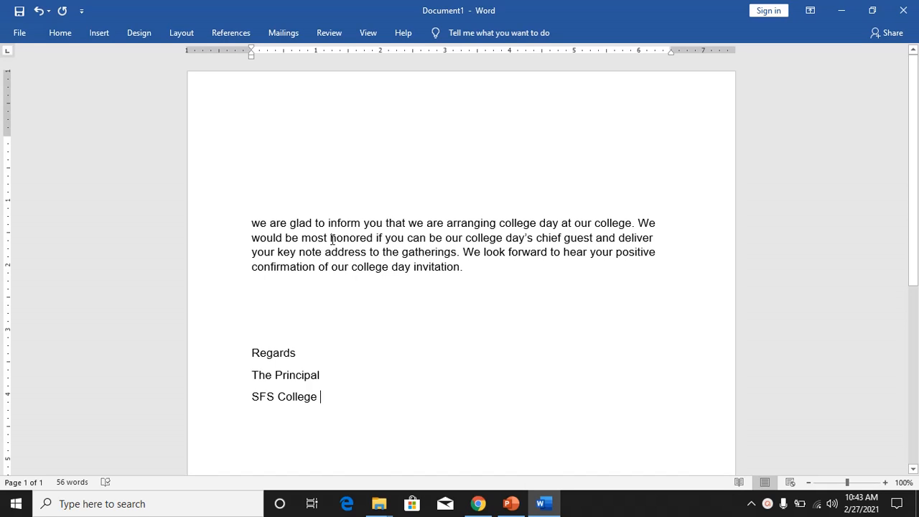
pyautogui.click(282, 31)
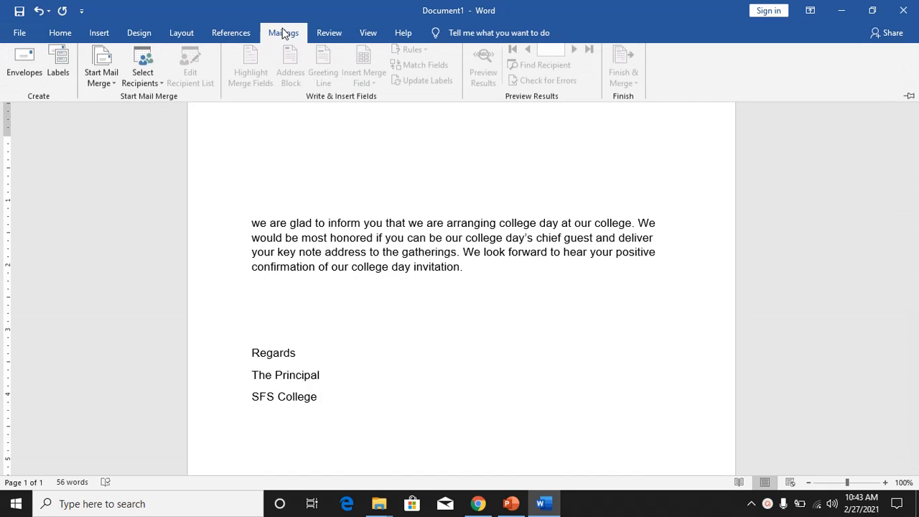
pyautogui.click(138, 78)
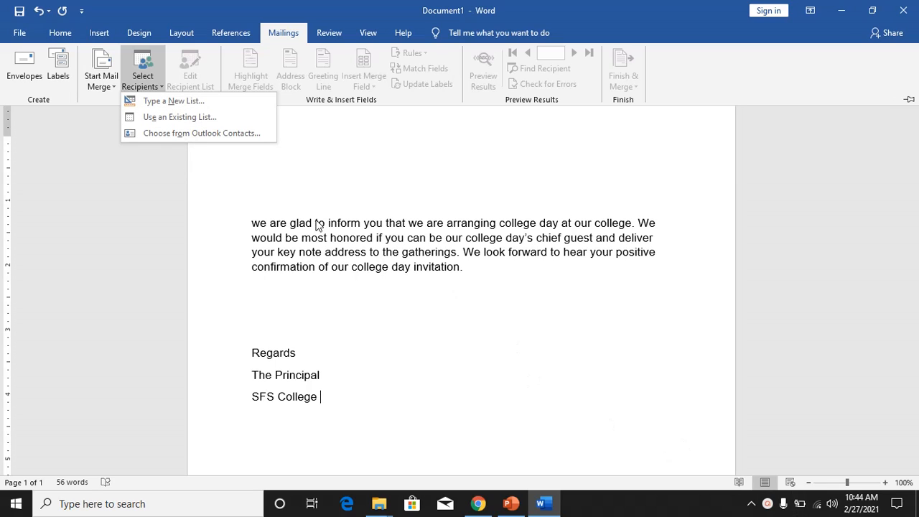
pyautogui.click(205, 102)
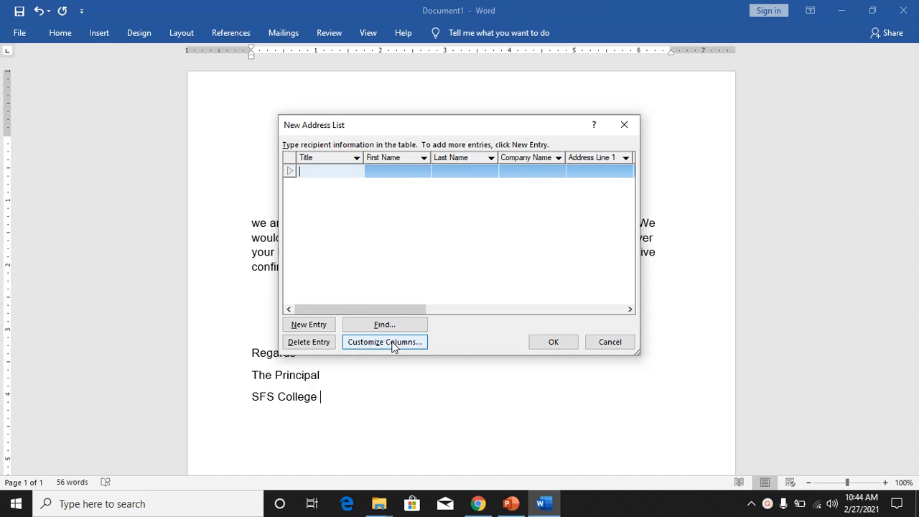
pyautogui.click(622, 132)
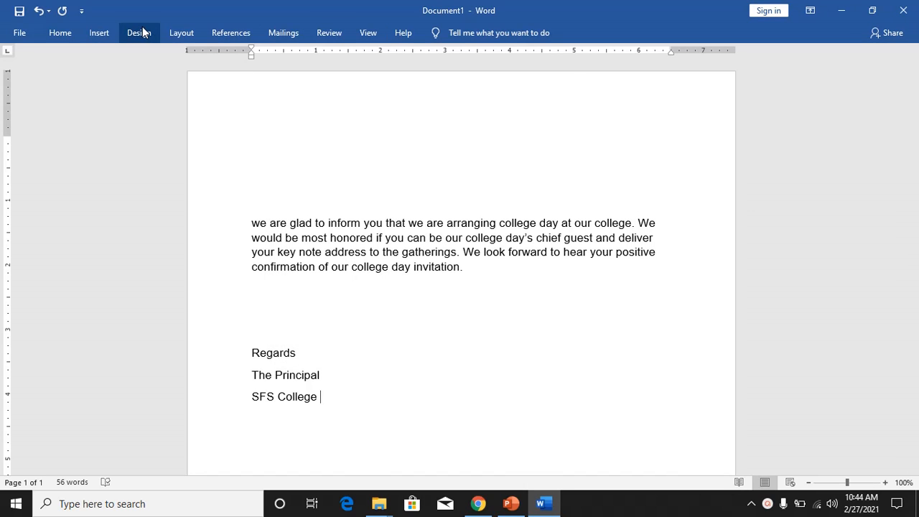
# Use Sheet2$ of the existing Contact workbook on the Desktop as the mail merge recipient list.
pyautogui.click(295, 32)
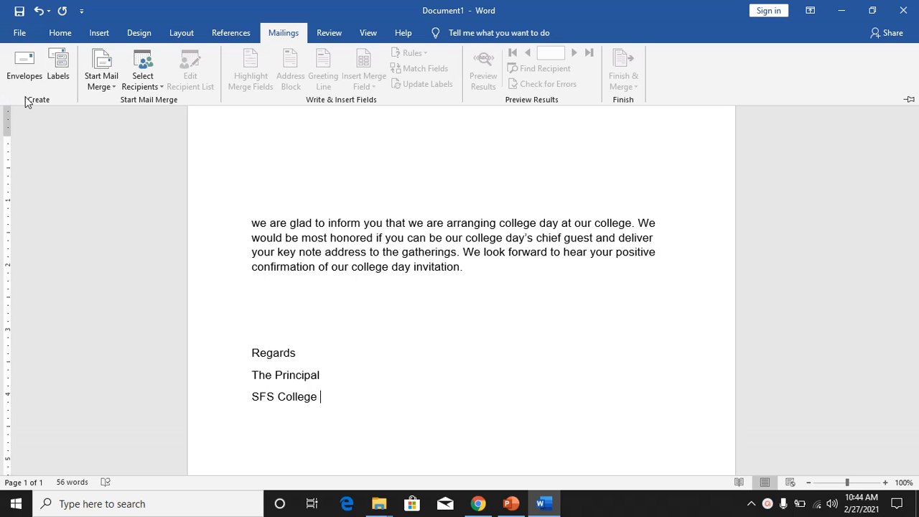
pyautogui.click(131, 84)
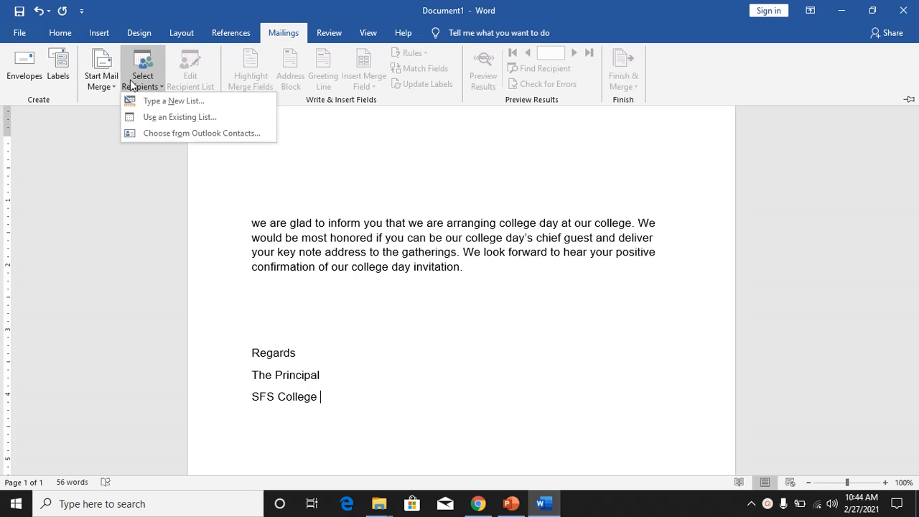
pyautogui.click(153, 122)
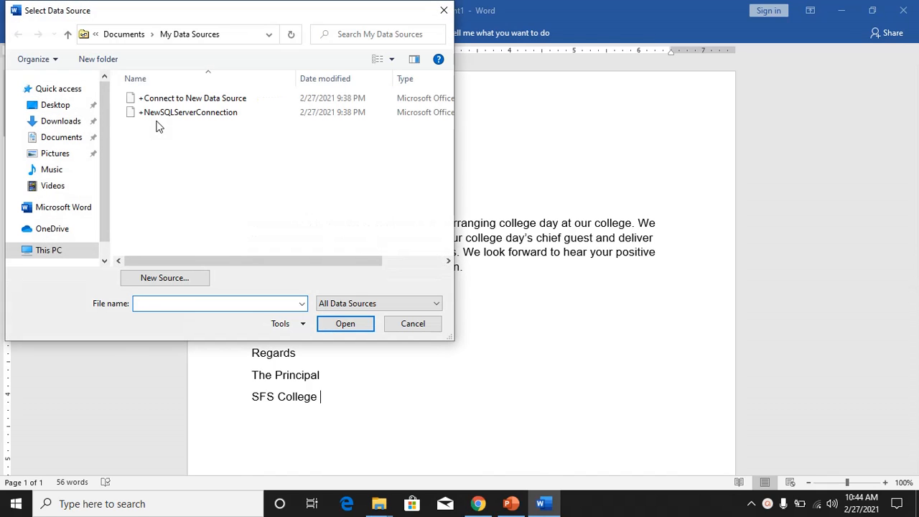
pyautogui.click(64, 109)
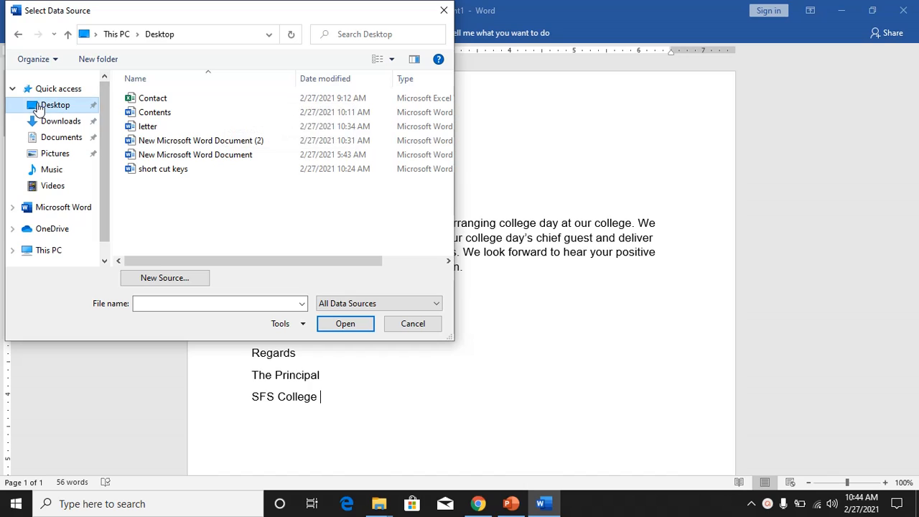
pyautogui.click(167, 104)
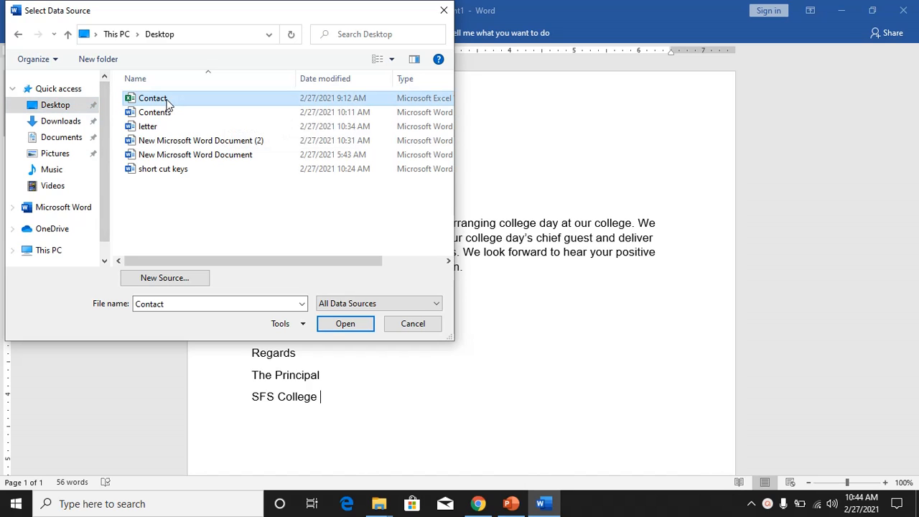
pyautogui.click(352, 329)
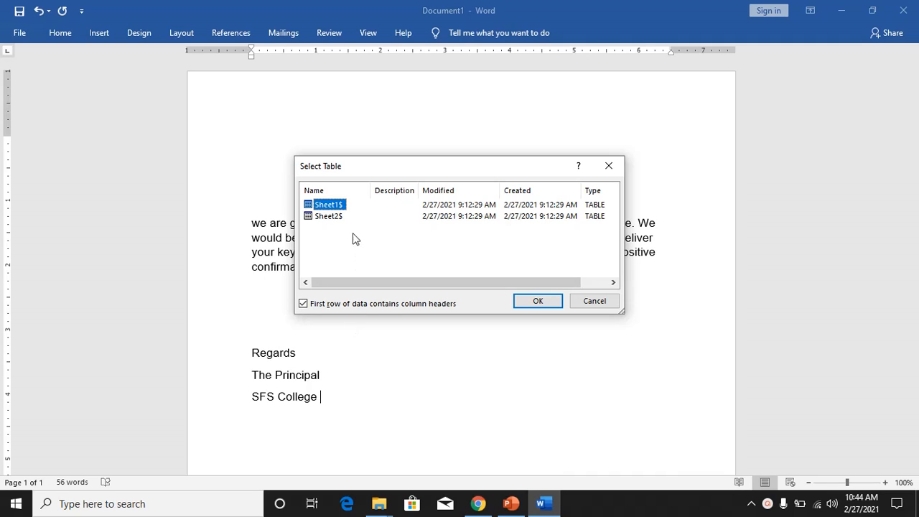
pyautogui.click(336, 219)
pyautogui.click(545, 302)
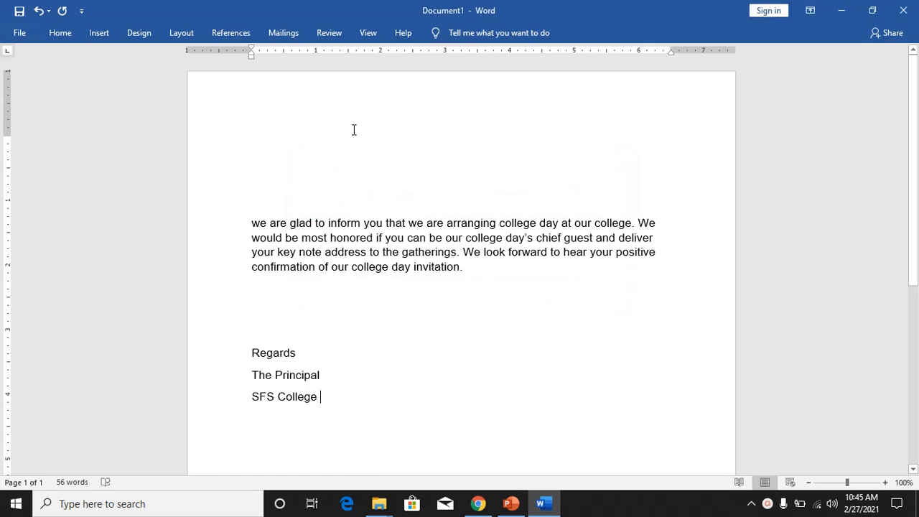
# Open the greeting line settings and preview the greeting for each recipient up to record 6.
pyautogui.click(285, 34)
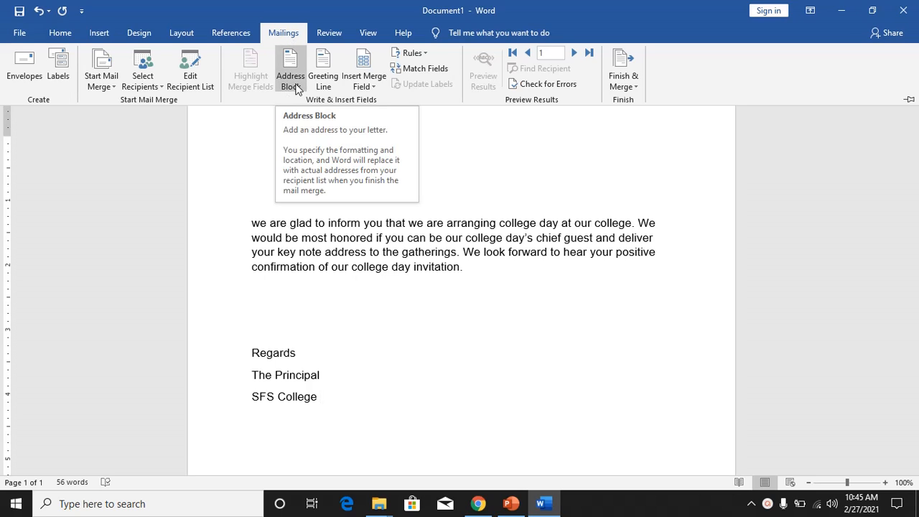
pyautogui.click(324, 85)
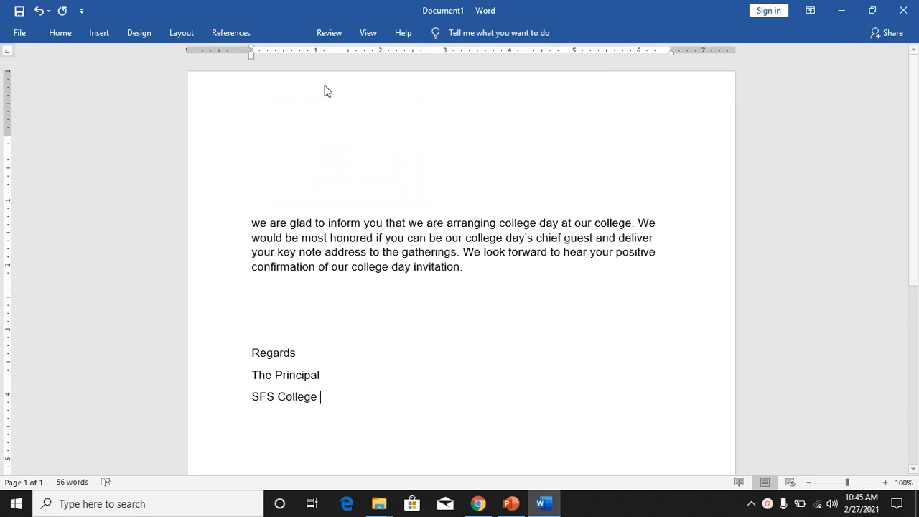
pyautogui.click(397, 193)
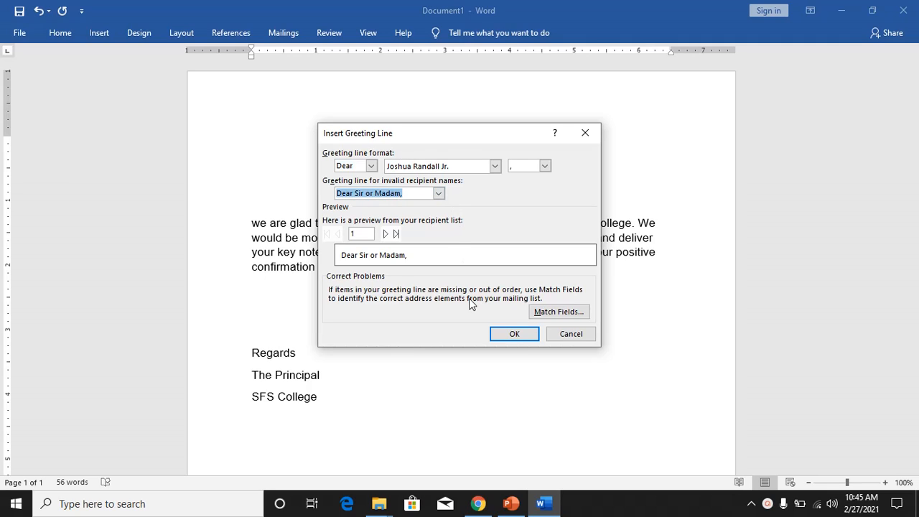
pyautogui.click(385, 234)
pyautogui.click(386, 234)
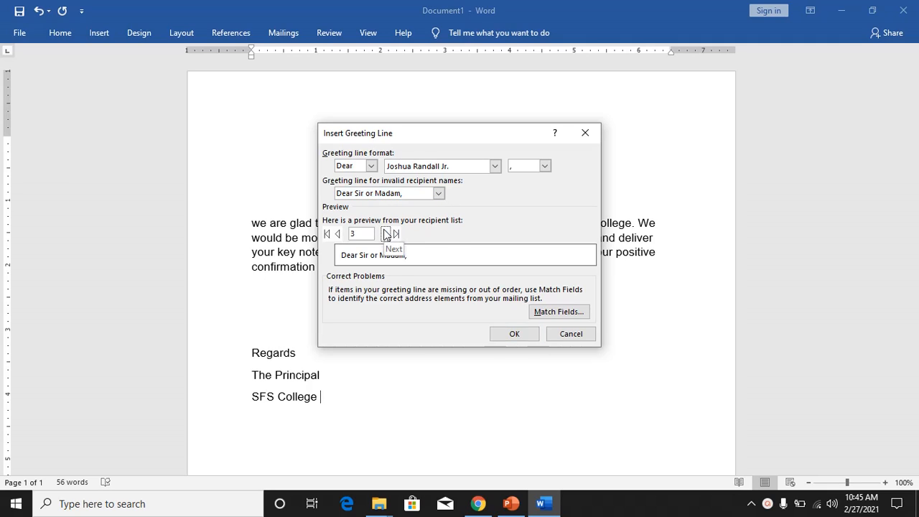
pyautogui.click(386, 234)
pyautogui.click(386, 234)
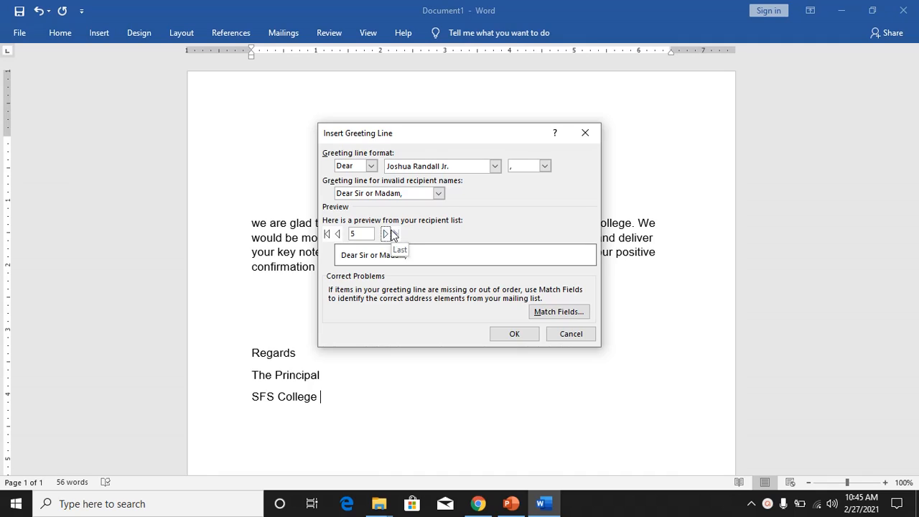
pyautogui.click(387, 236)
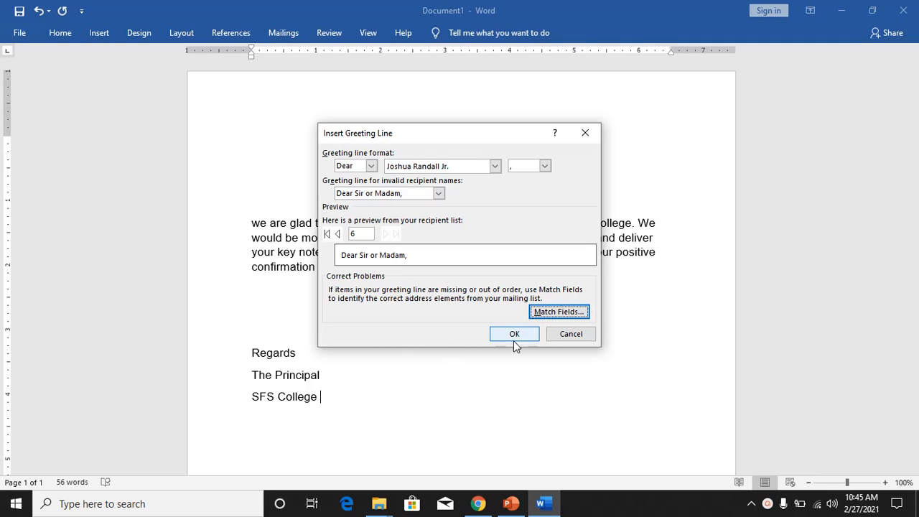
# Try inserting the greeting line after "SFS College" with "Dear Sir or Madam," for invalid recipient names, and undo the insertion.
pyautogui.click(372, 168)
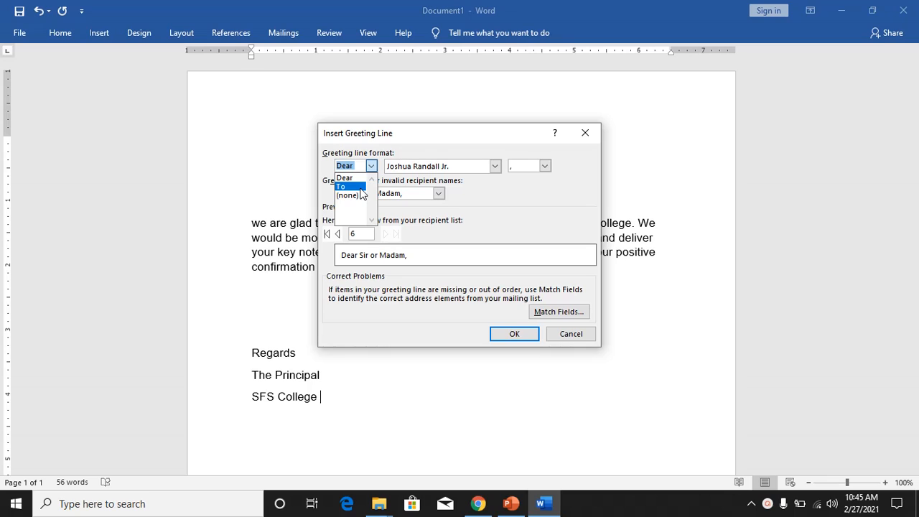
pyautogui.click(496, 168)
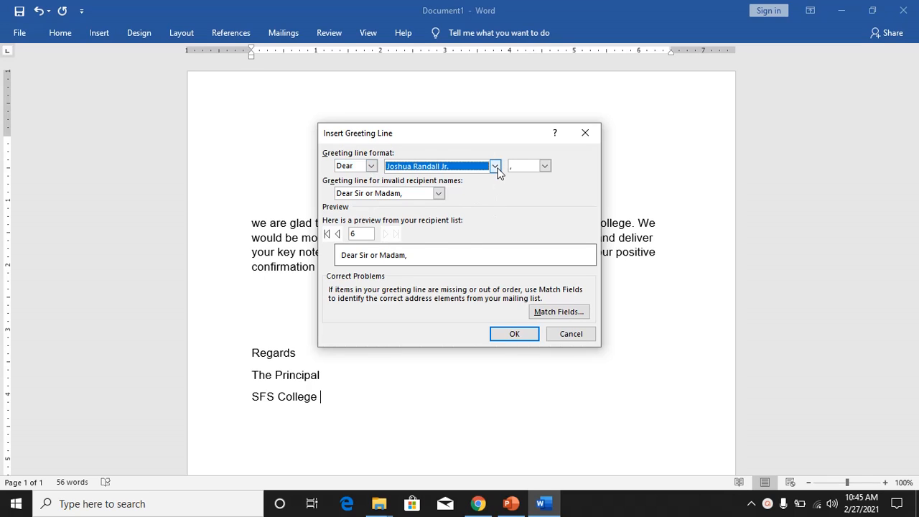
pyautogui.click(495, 168)
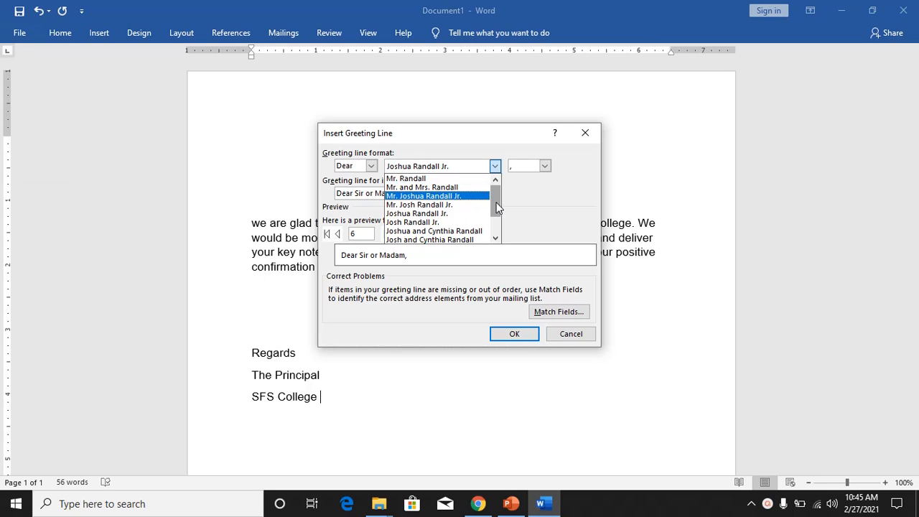
pyautogui.scroll(-2, 498, 206)
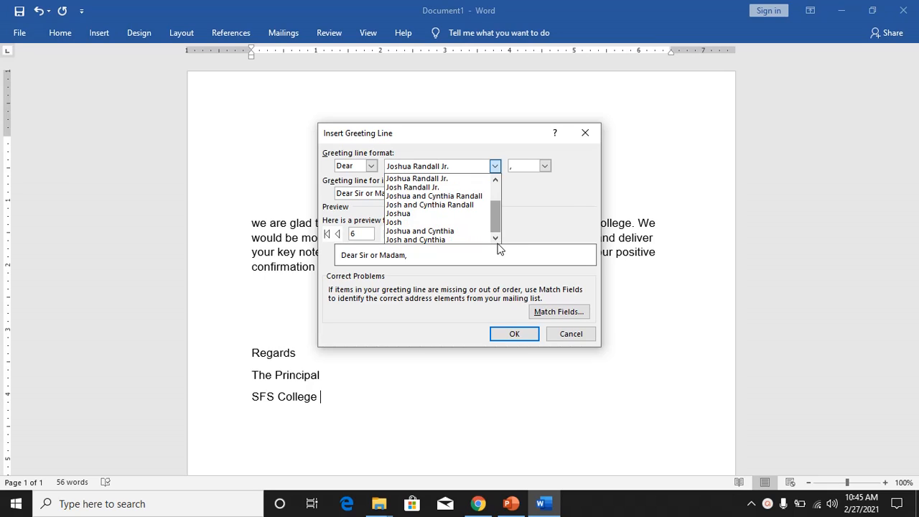
pyautogui.click(543, 209)
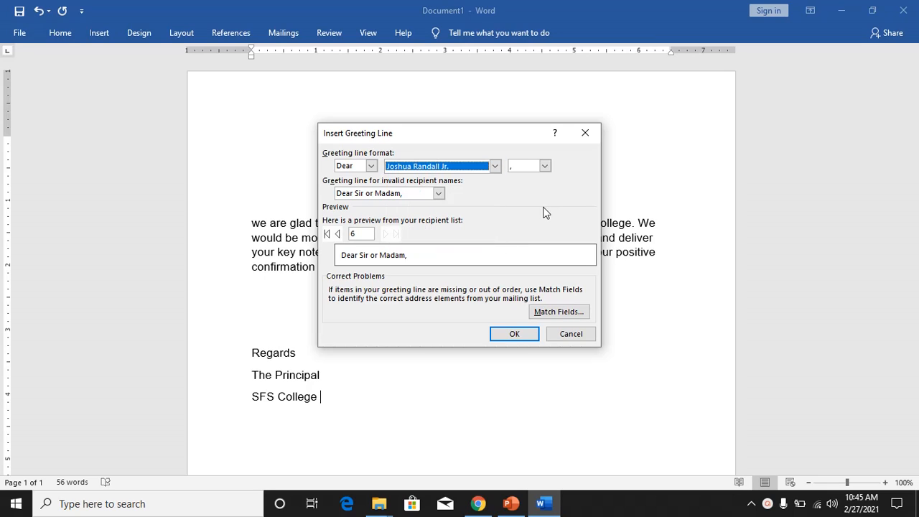
pyautogui.click(376, 193)
pyautogui.click(438, 194)
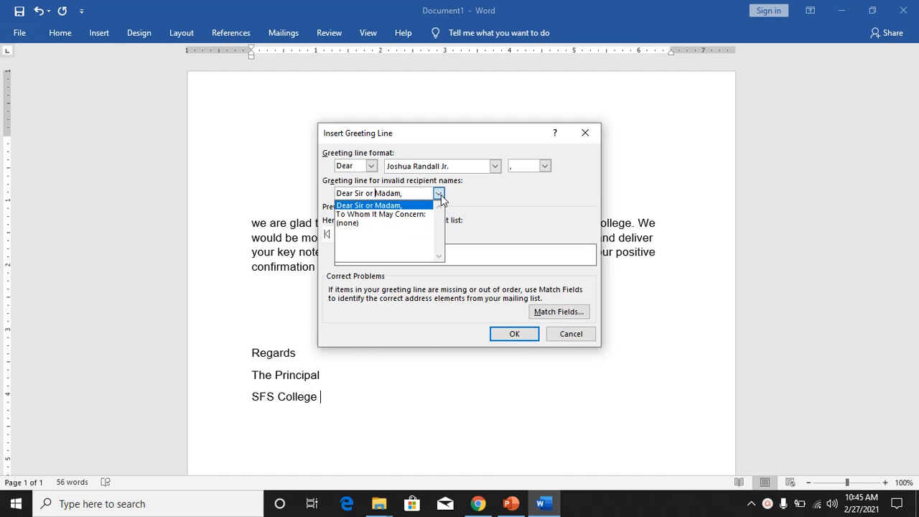
pyautogui.click(385, 206)
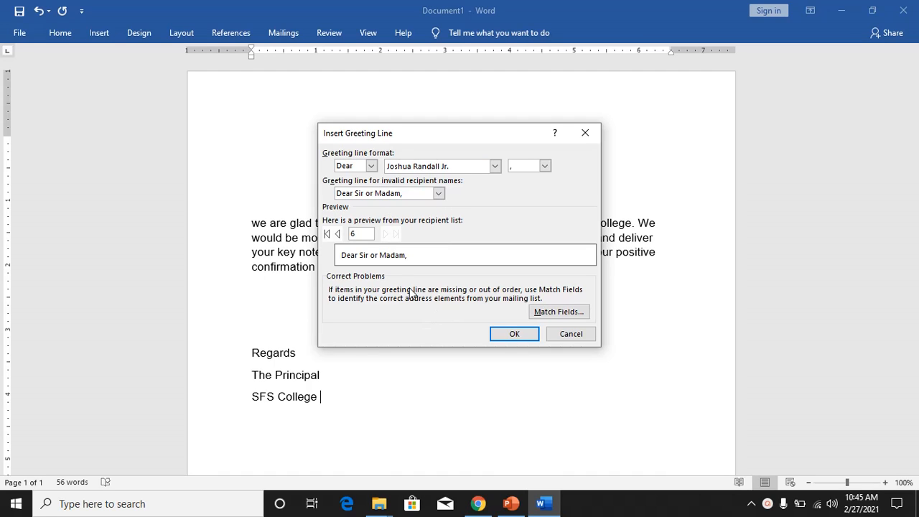
pyautogui.click(509, 335)
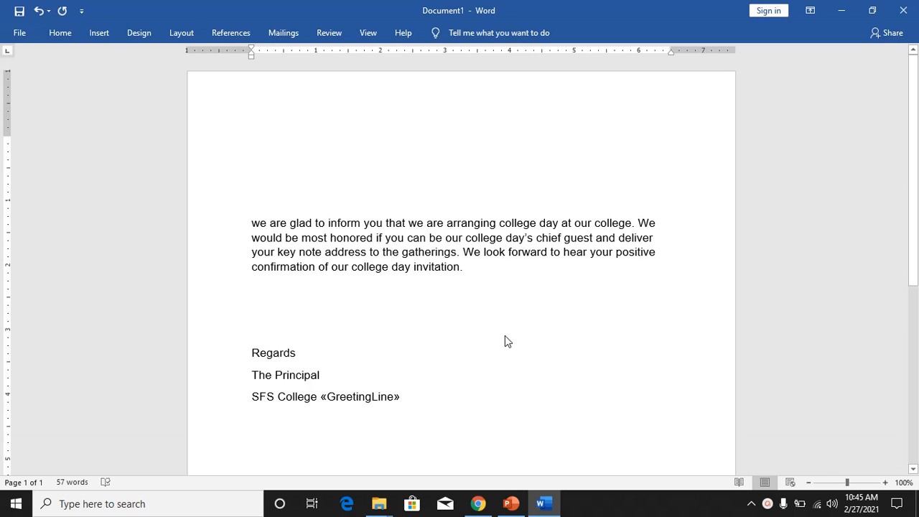
pyautogui.hotkey('ctrl', 'z')
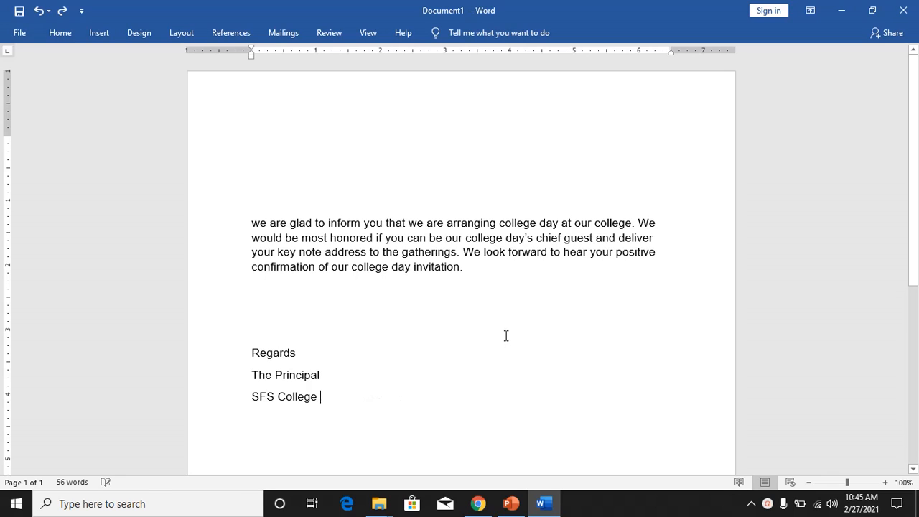
# Insert the greeting line on a new line above the invitation paragraph, with "Dear Sir or Madam," for invalid recipient names.
pyautogui.click(261, 202)
pyautogui.press('Return')
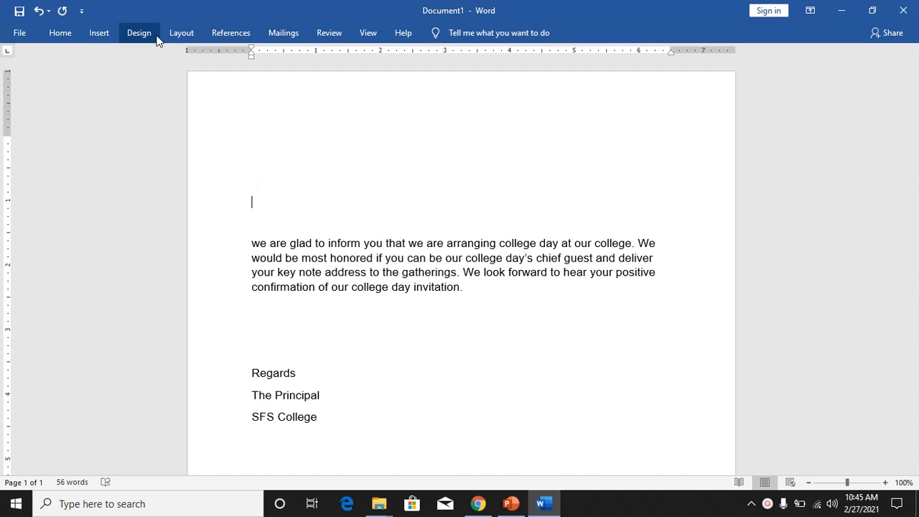
pyautogui.click(280, 35)
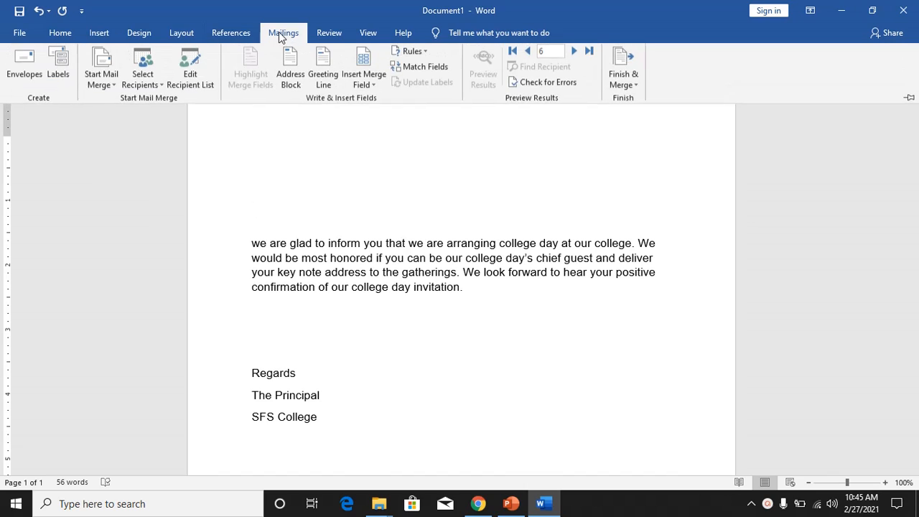
pyautogui.click(323, 78)
pyautogui.click(402, 192)
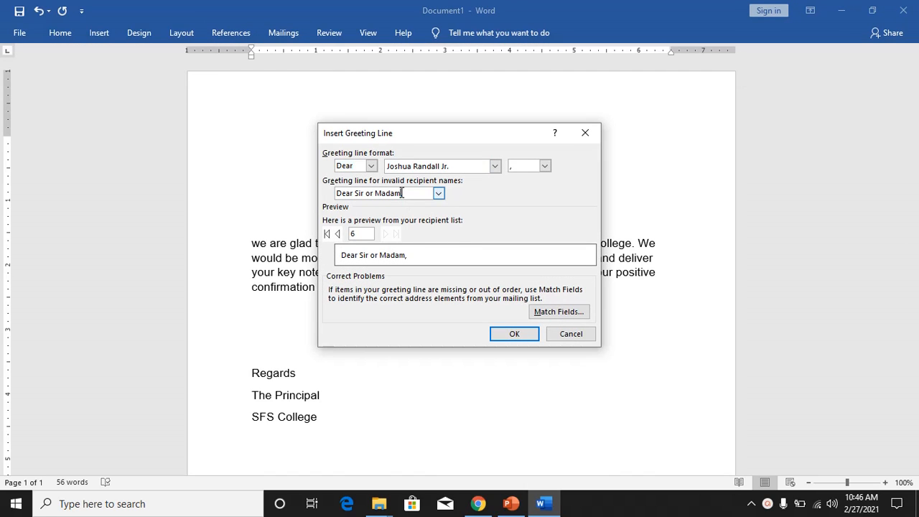
pyautogui.click(517, 335)
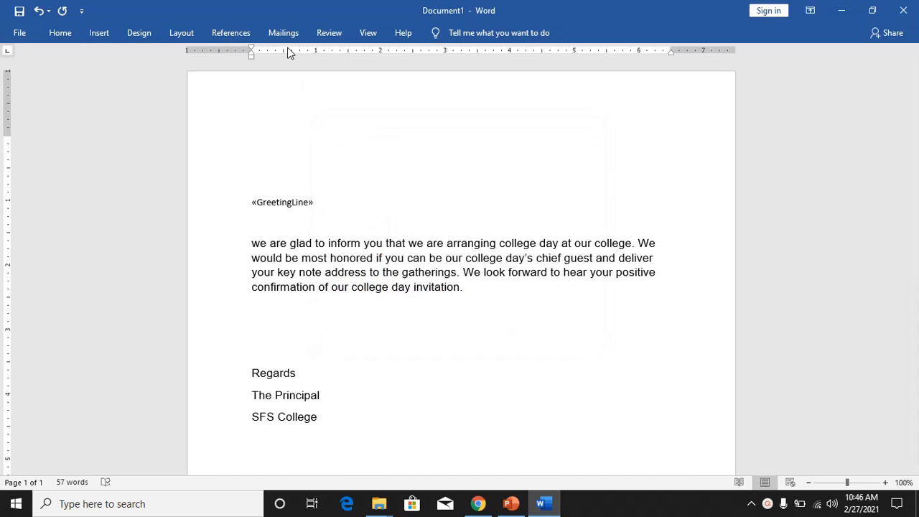
# Insert the College_name_ merge field on the first line of the letter, above the greeting line.
pyautogui.click(259, 134)
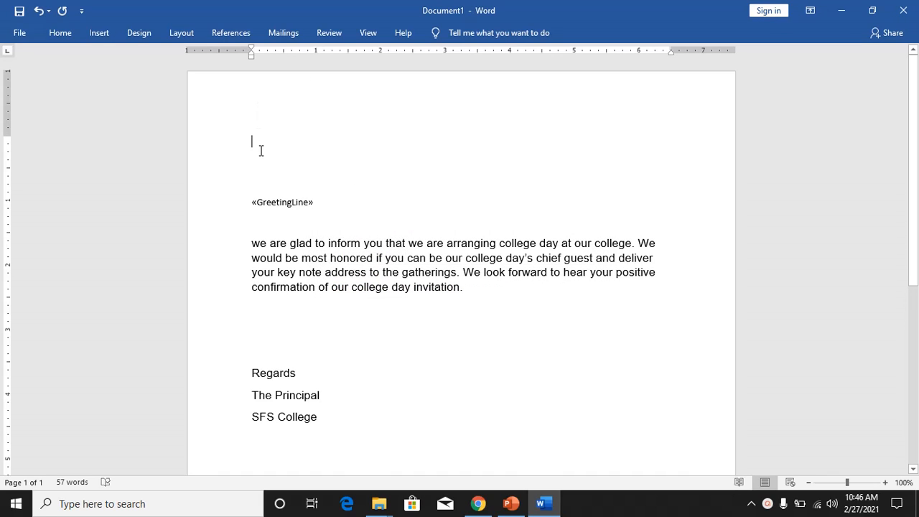
pyautogui.click(293, 37)
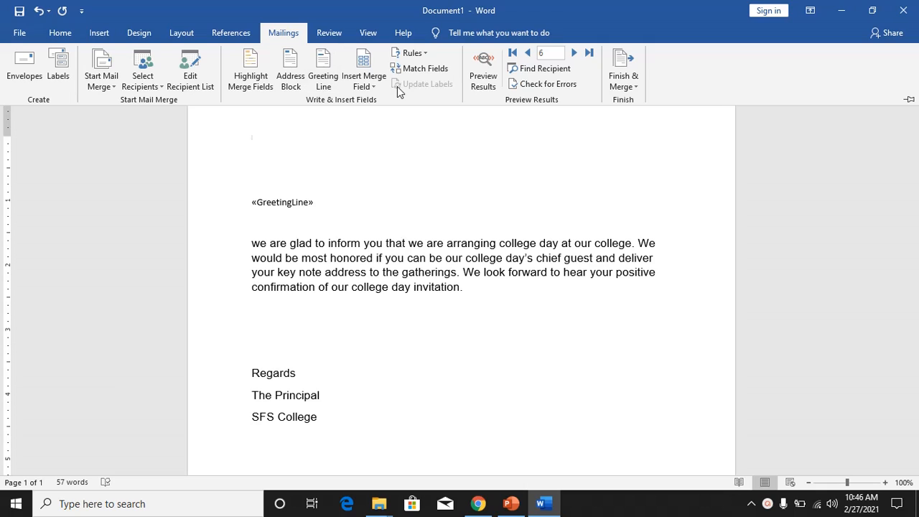
pyautogui.click(375, 85)
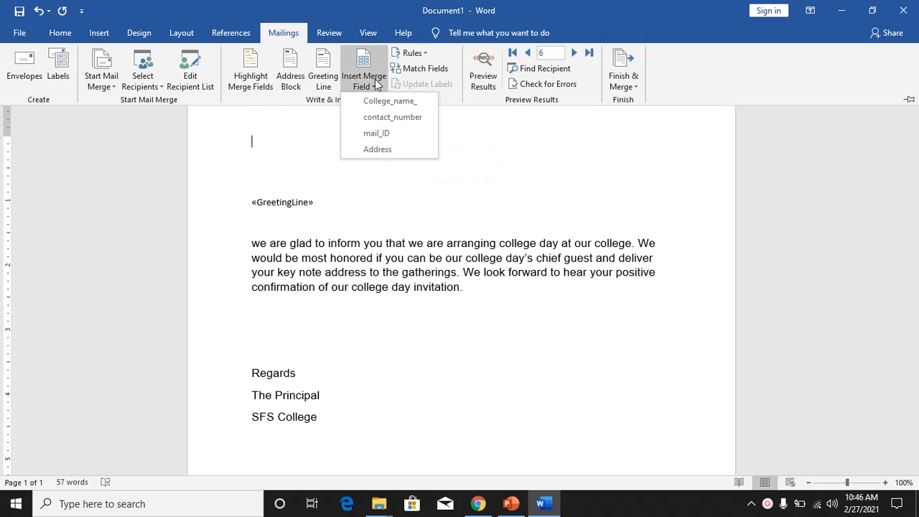
pyautogui.click(380, 101)
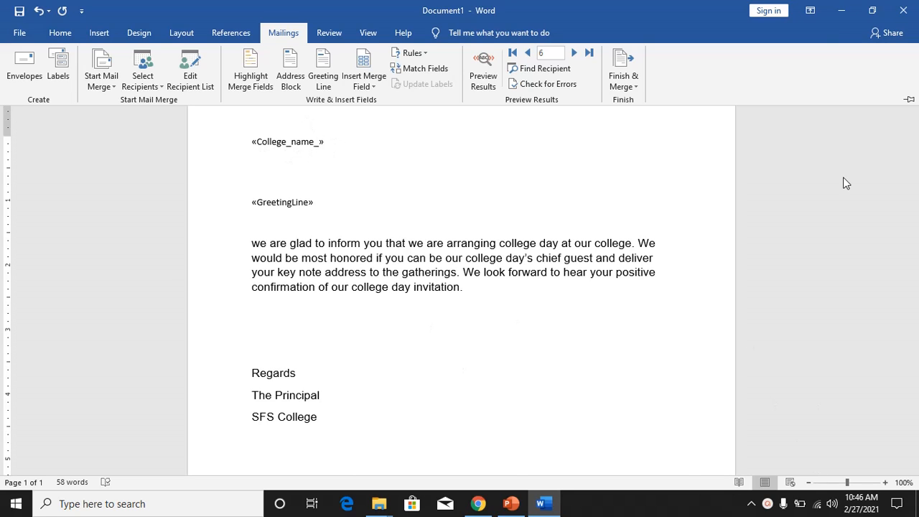
# Switch to the desktop and open the Contact workbook in Excel as read-only.
pyautogui.click(841, 11)
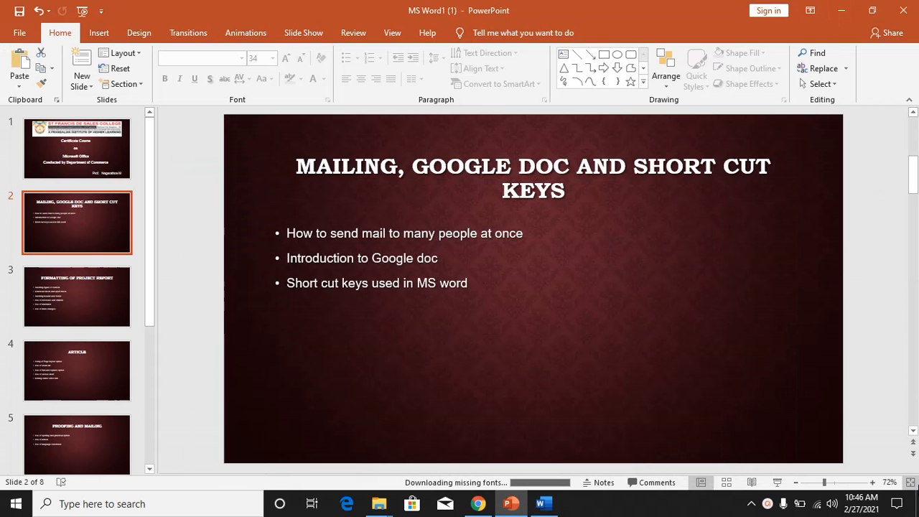
pyautogui.click(917, 508)
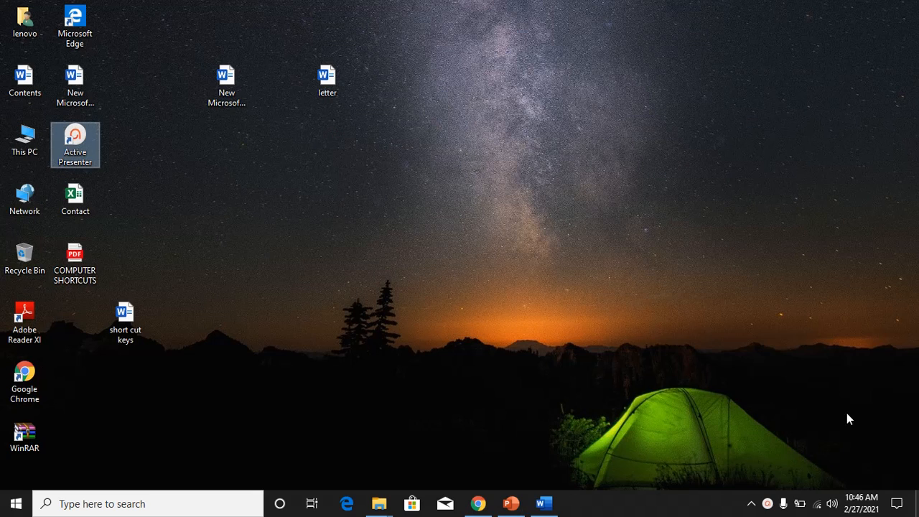
pyautogui.click(75, 199)
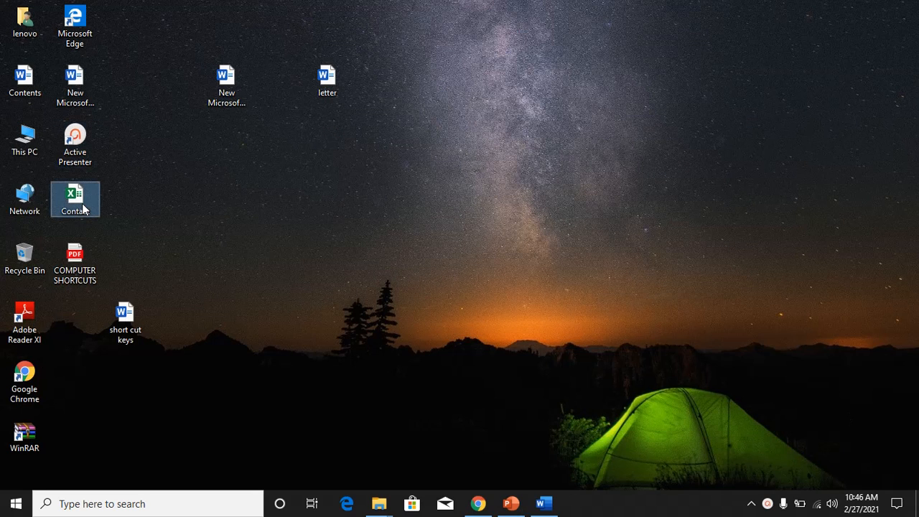
pyautogui.doubleClick(83, 208)
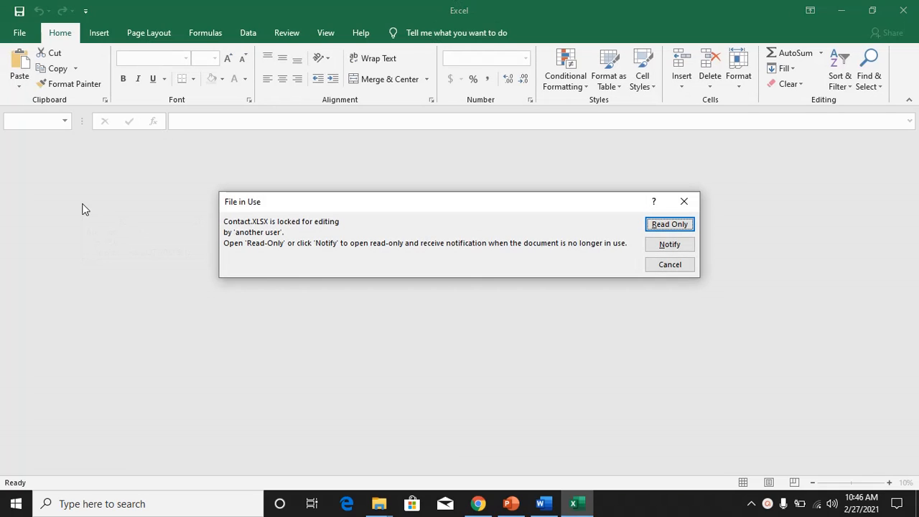
pyautogui.click(679, 229)
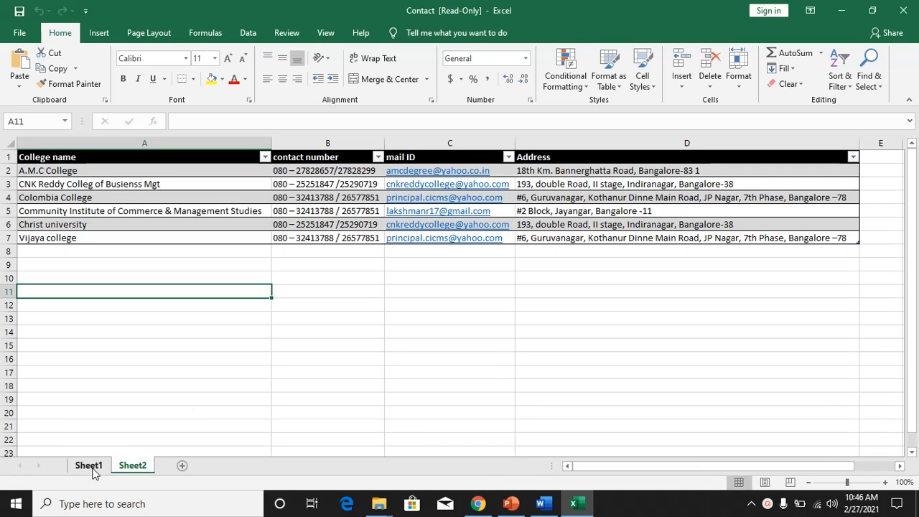
# Compare Sheet1 and Sheet2, and examine the college name, contact number, mail ID and address column headings on Sheet2.
pyautogui.click(89, 465)
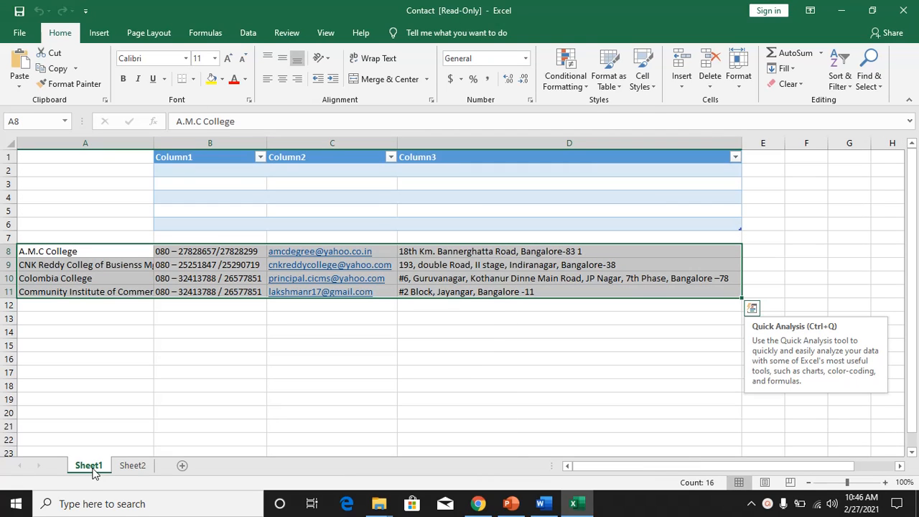
pyautogui.click(132, 466)
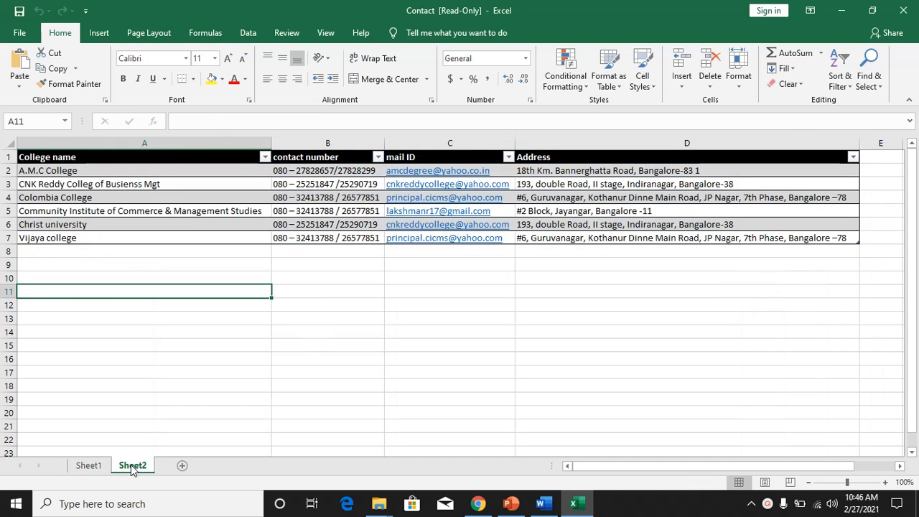
pyautogui.click(145, 148)
pyautogui.click(298, 158)
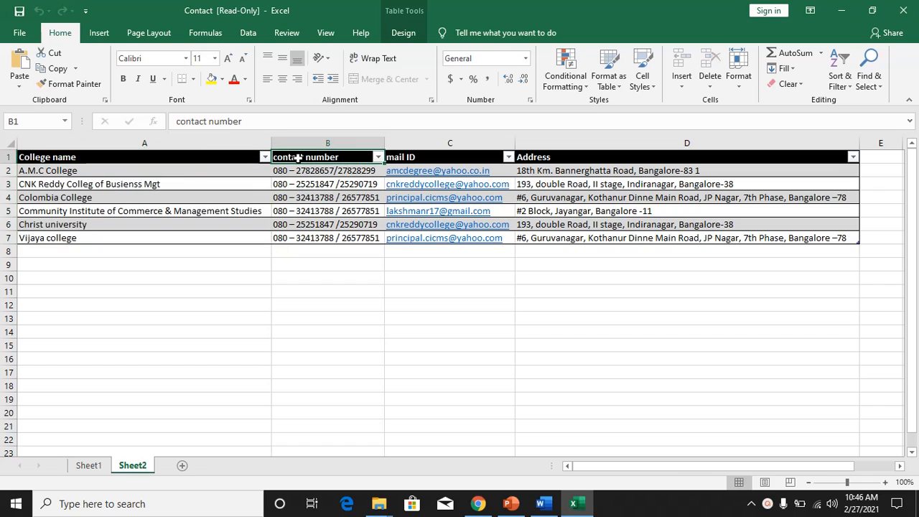
pyautogui.click(413, 151)
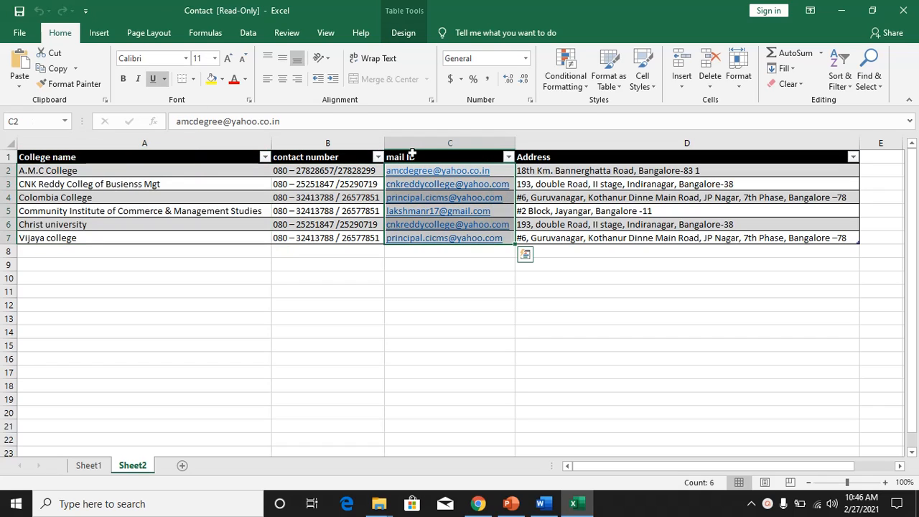
pyautogui.click(516, 156)
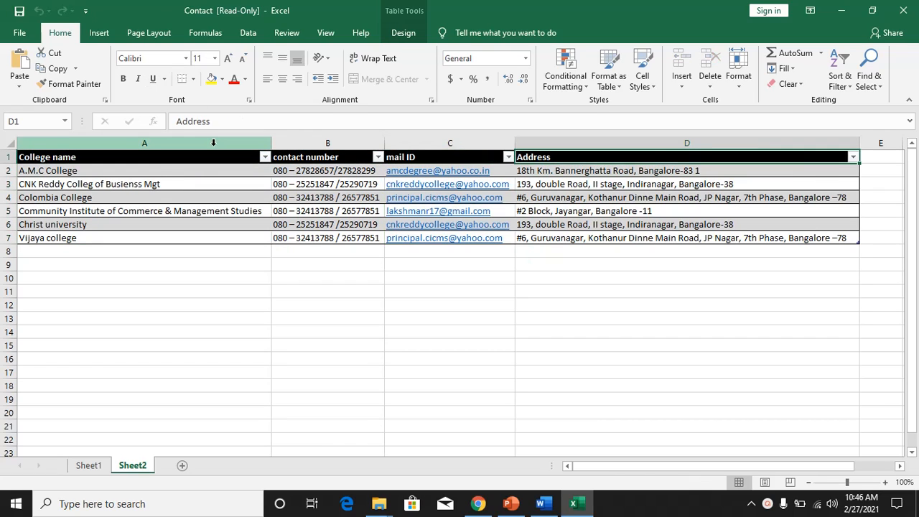
pyautogui.click(169, 156)
pyautogui.click(275, 160)
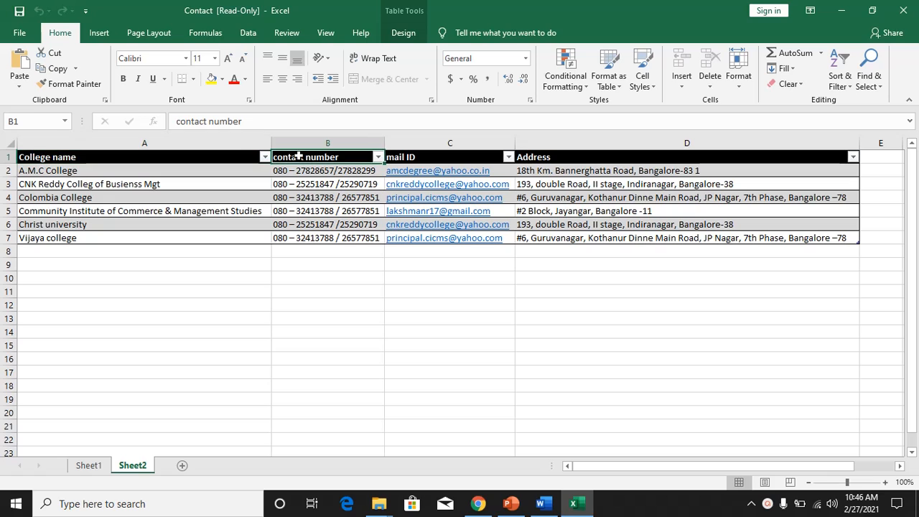
pyautogui.click(416, 155)
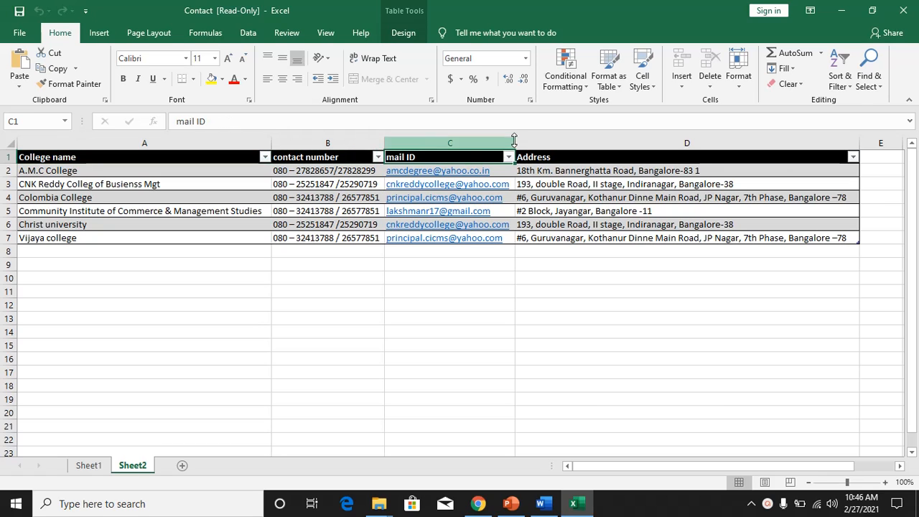
pyautogui.click(548, 157)
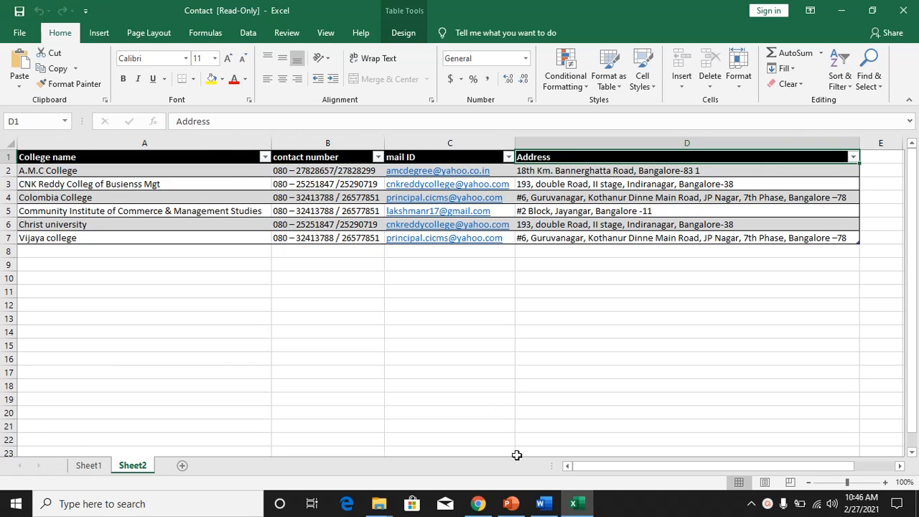
# Switch back to the Word letter and insert the mail_ID merge field on a new line below the college name field.
pyautogui.click(543, 503)
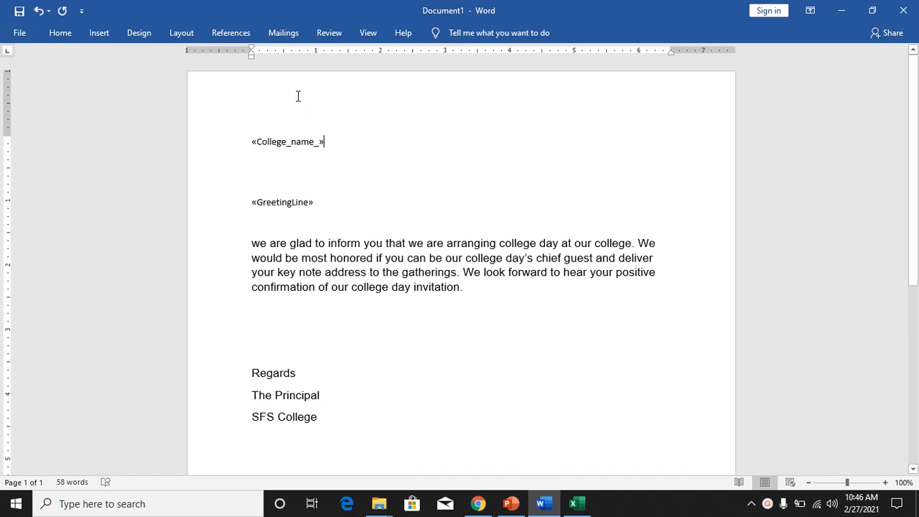
pyautogui.click(273, 35)
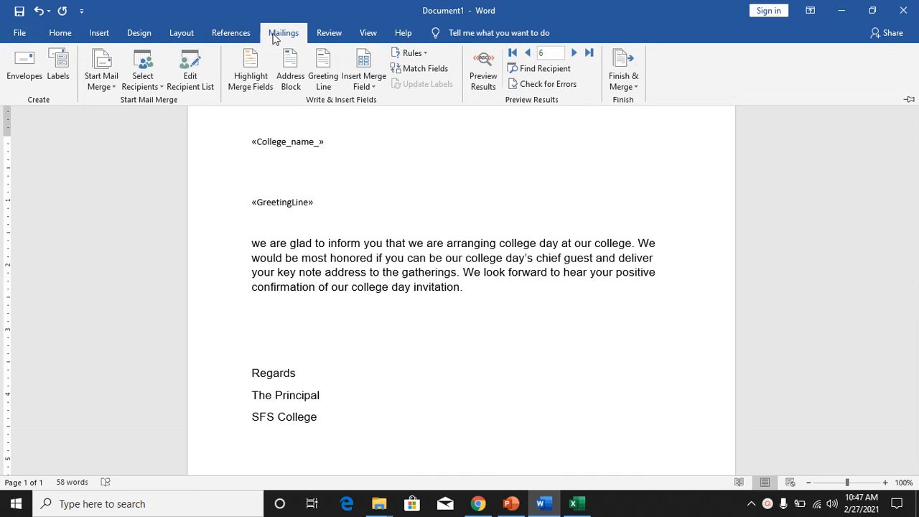
pyautogui.click(367, 83)
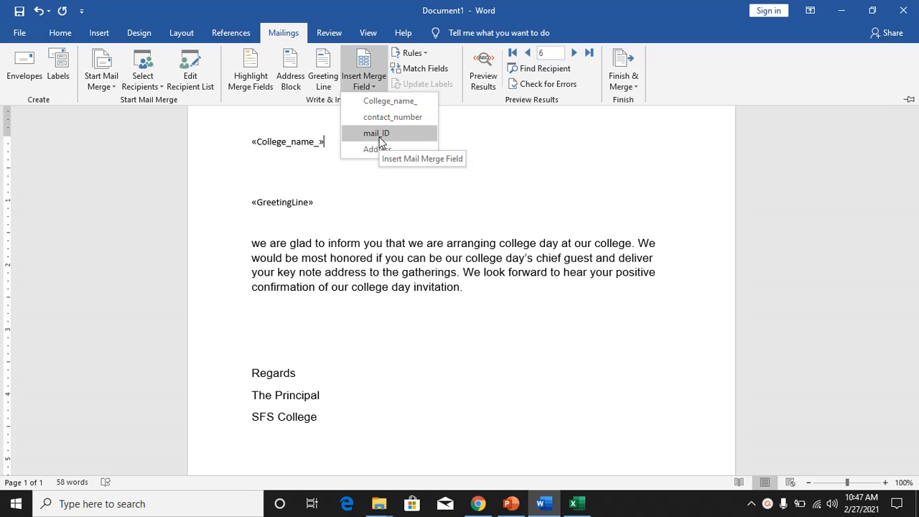
pyautogui.click(327, 145)
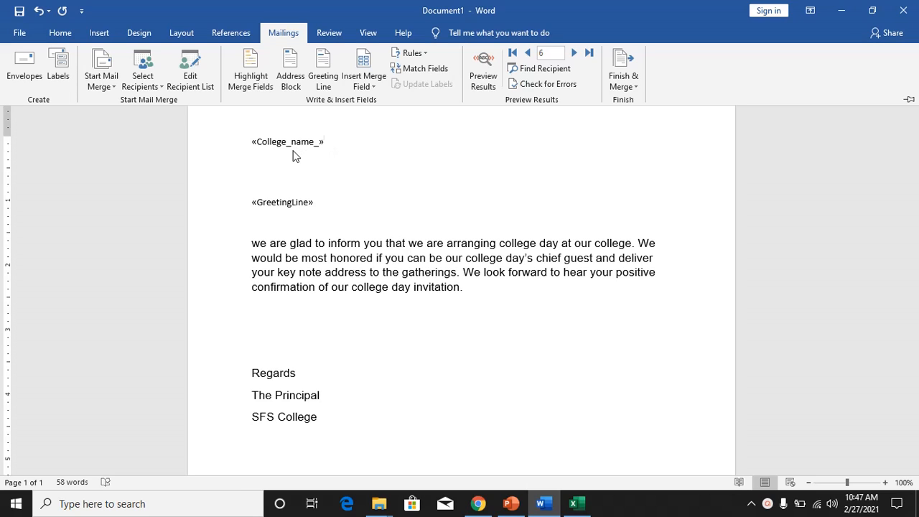
pyautogui.click(293, 151)
pyautogui.press('Return')
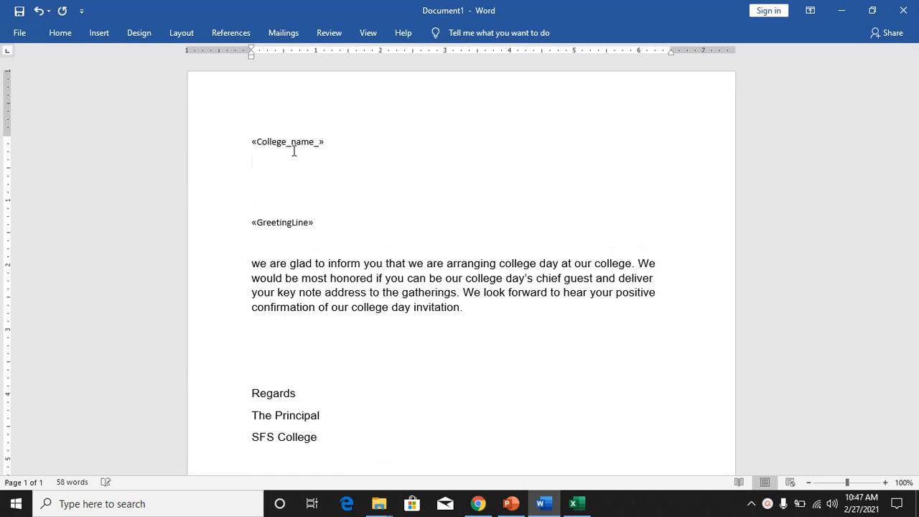
pyautogui.click(290, 33)
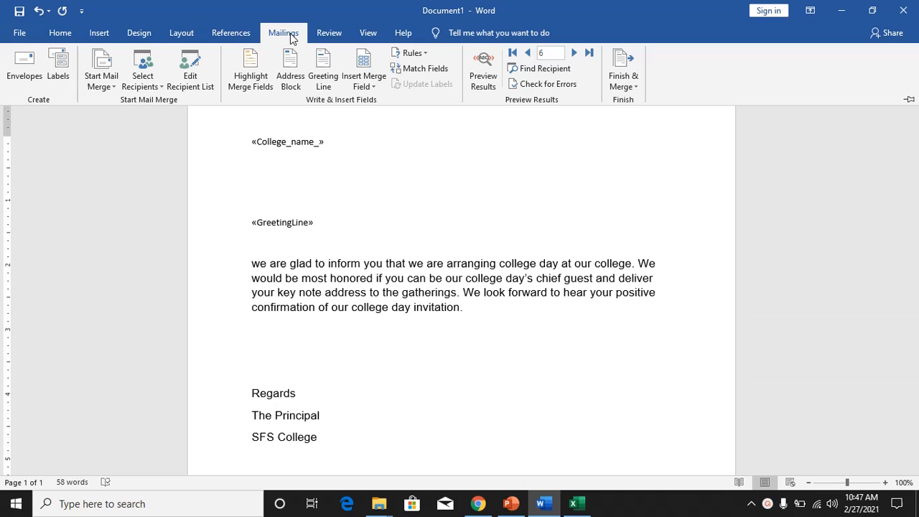
pyautogui.click(362, 86)
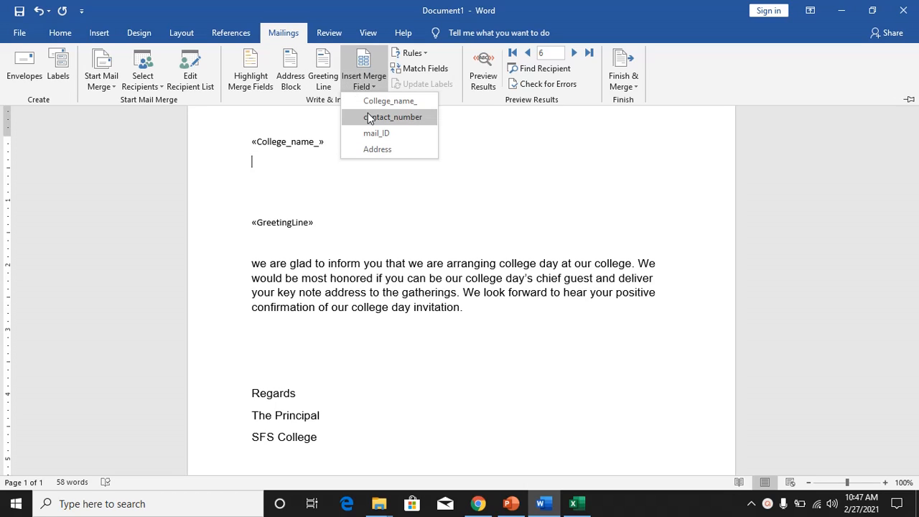
pyautogui.click(372, 134)
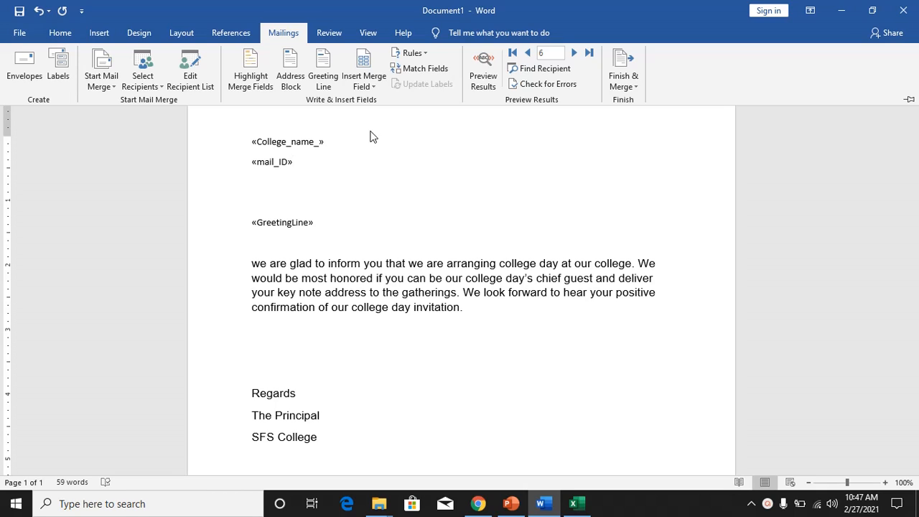
# Insert the contact_number merge field on a new line below the mail_ID field.
pyautogui.hotkey('ctrl', 'F1')
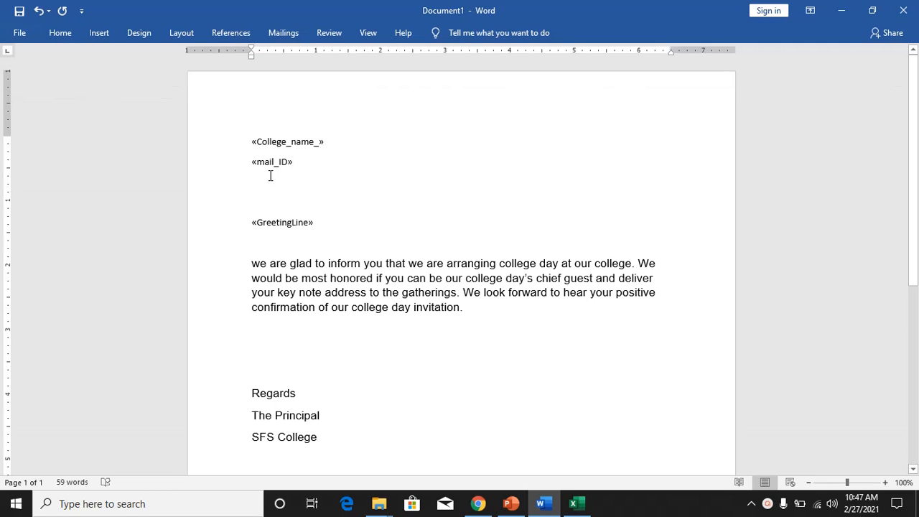
pyautogui.press('Return')
pyautogui.click(287, 34)
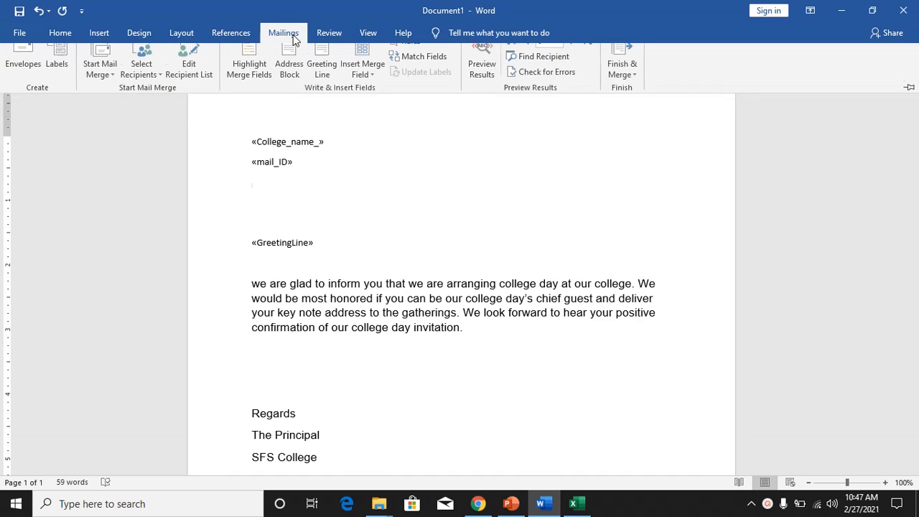
pyautogui.click(371, 83)
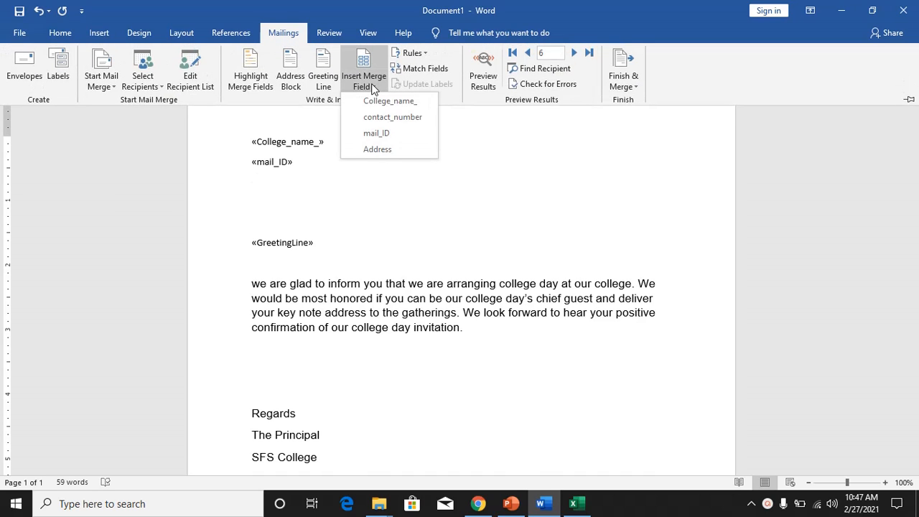
pyautogui.click(394, 117)
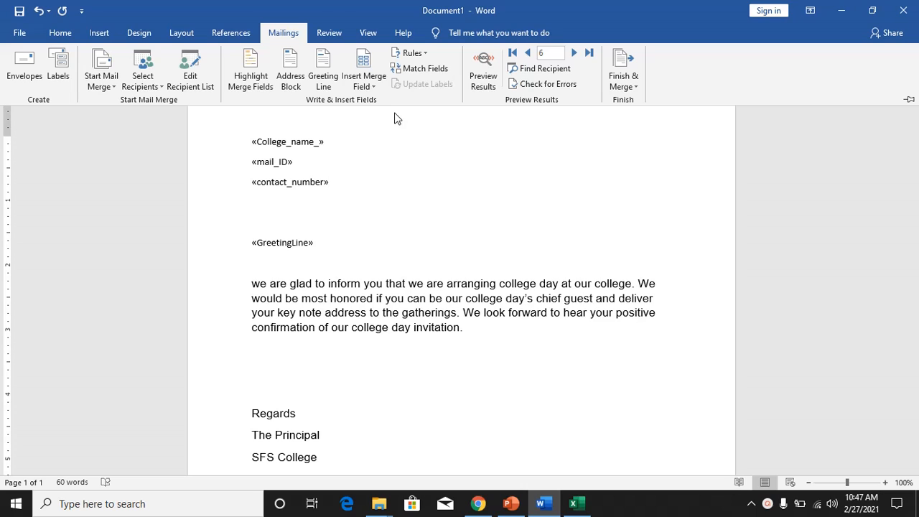
# Insert the Address merge field on a new line below the contact_number field, and set the mail merge type to Letters.
pyautogui.click(358, 176)
pyautogui.press('Return')
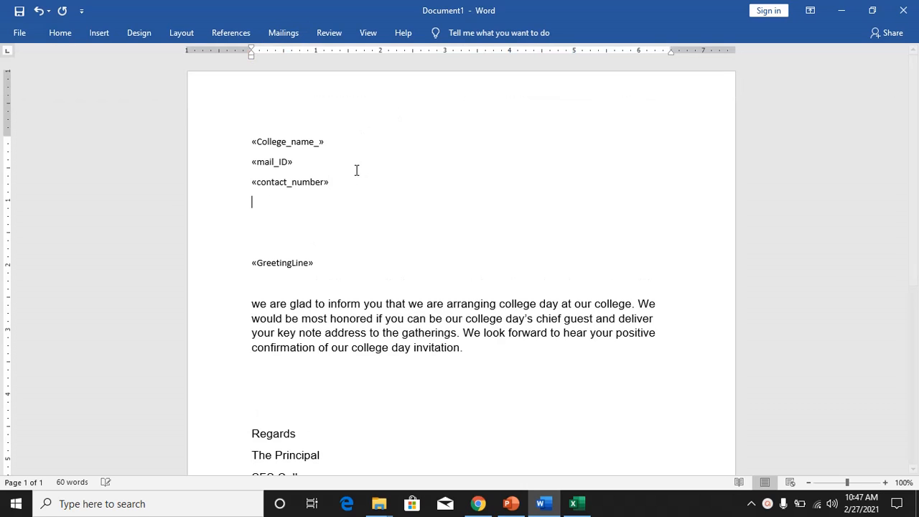
pyautogui.click(290, 33)
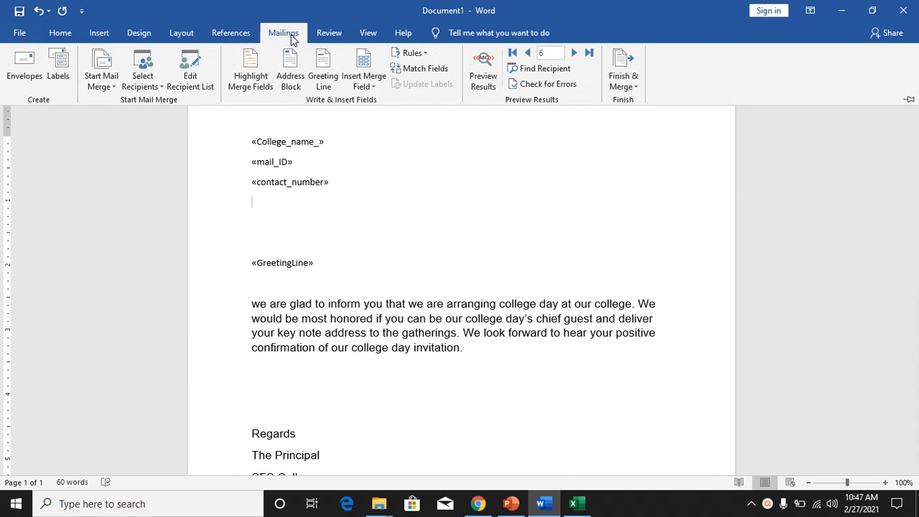
pyautogui.click(372, 86)
pyautogui.click(371, 87)
pyautogui.click(372, 86)
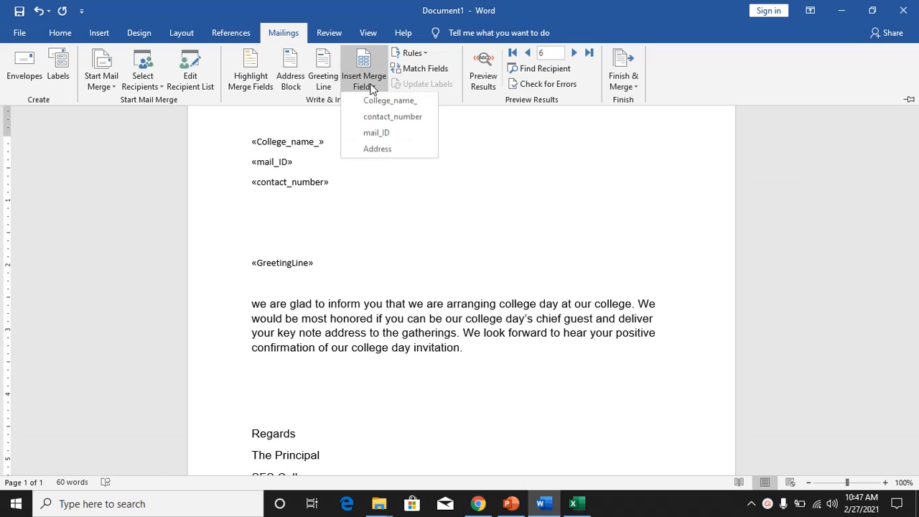
pyautogui.click(385, 153)
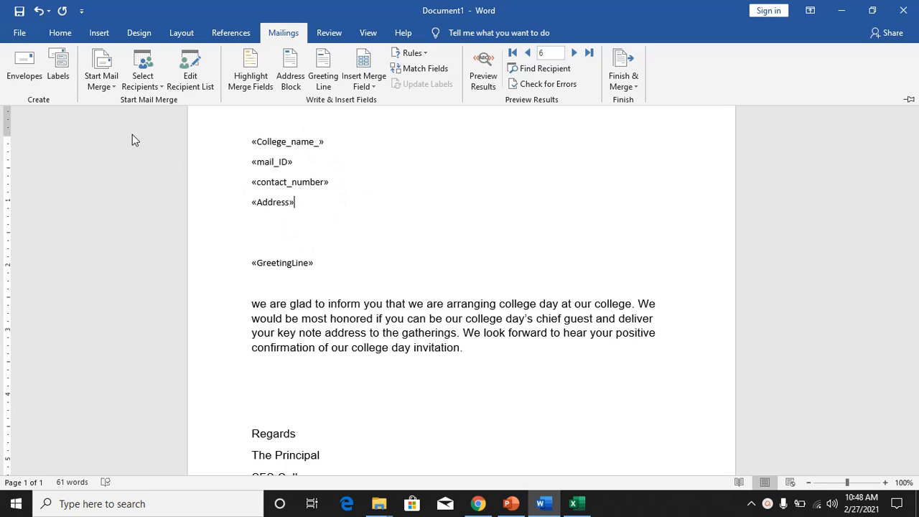
pyautogui.click(119, 87)
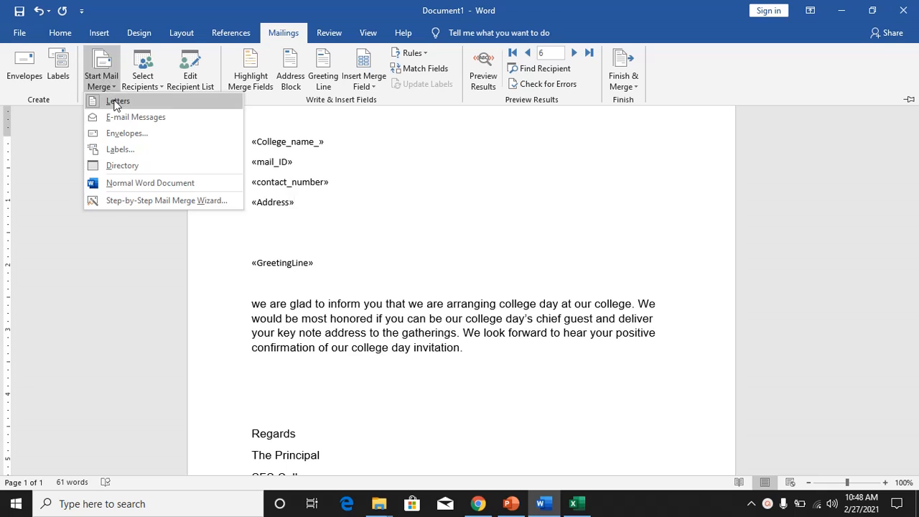
pyautogui.click(114, 105)
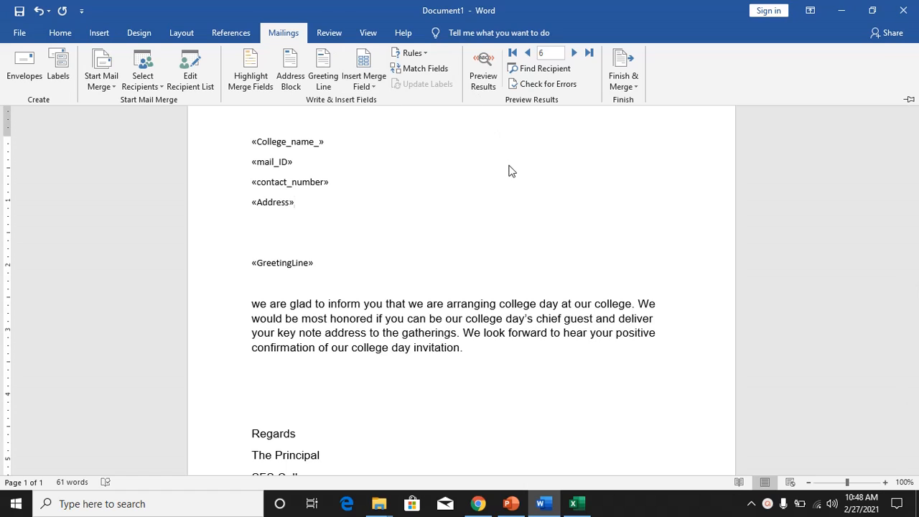
# Try to set up an e-mail merge addressed to mail_ID in Plain text format with a From/To record range, and cancel it.
pyautogui.click(782, 503)
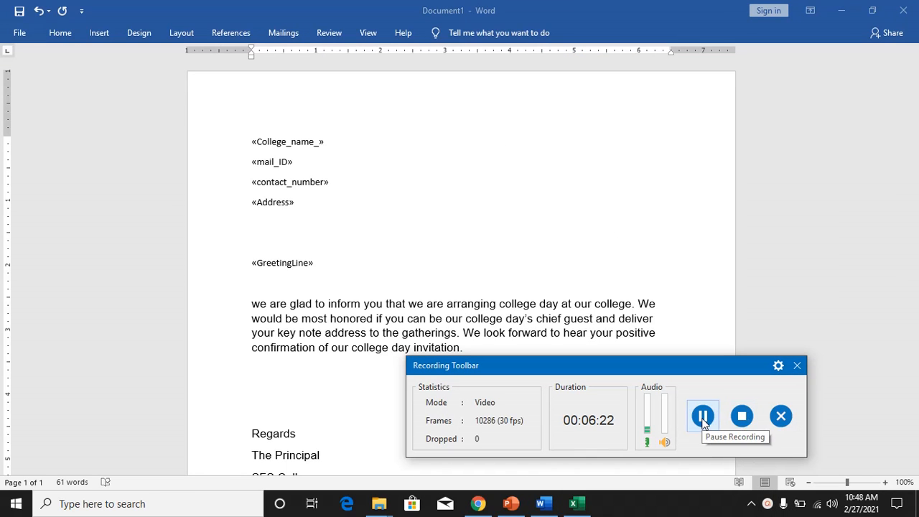
pyautogui.click(287, 33)
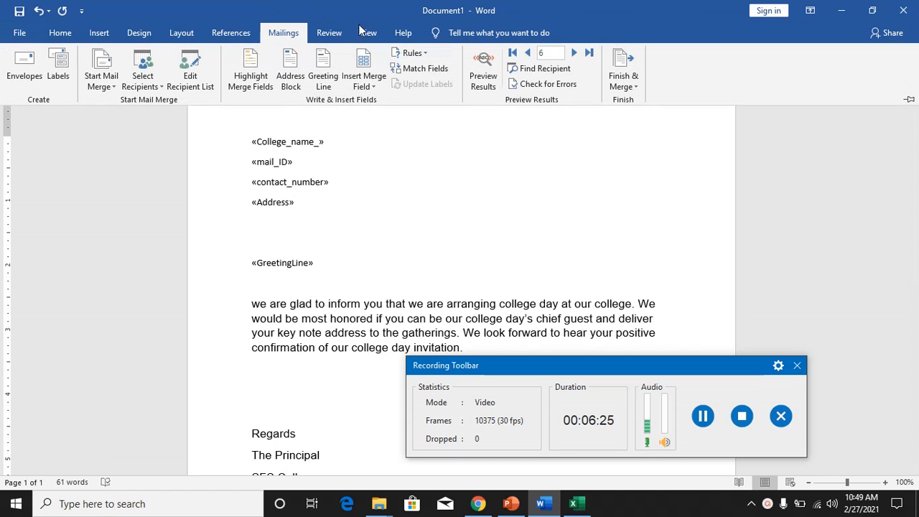
pyautogui.click(625, 84)
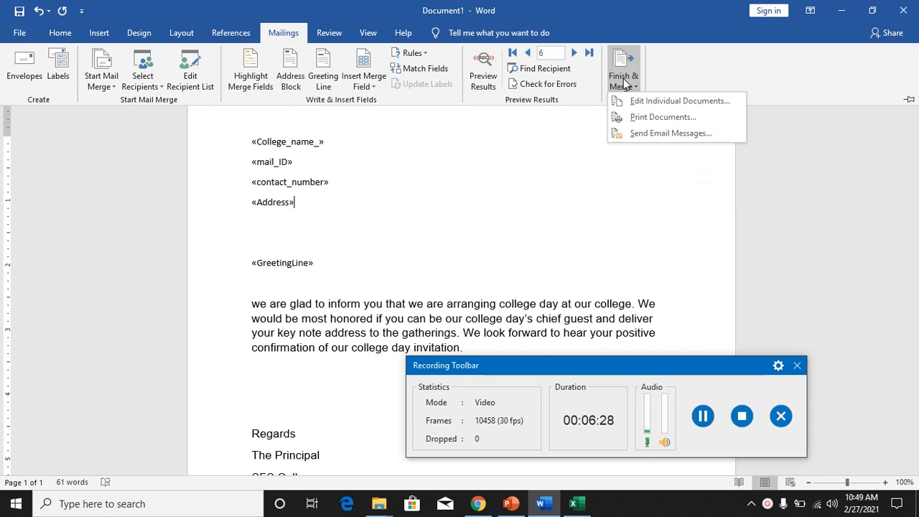
pyautogui.click(623, 83)
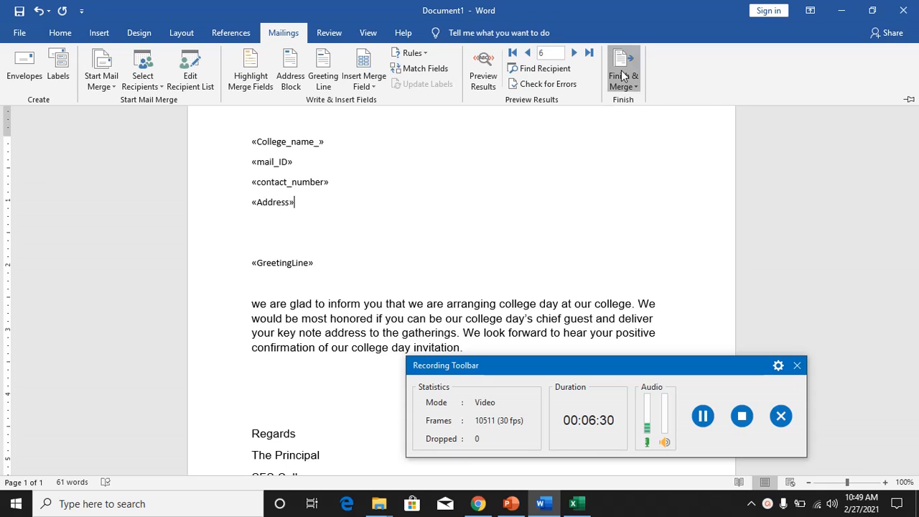
pyautogui.click(621, 79)
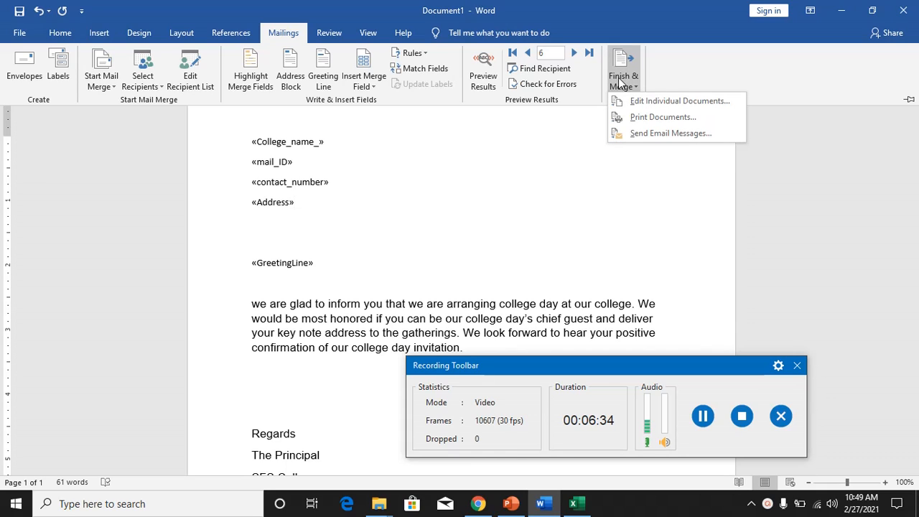
pyautogui.click(619, 79)
pyautogui.click(619, 79)
pyautogui.click(664, 133)
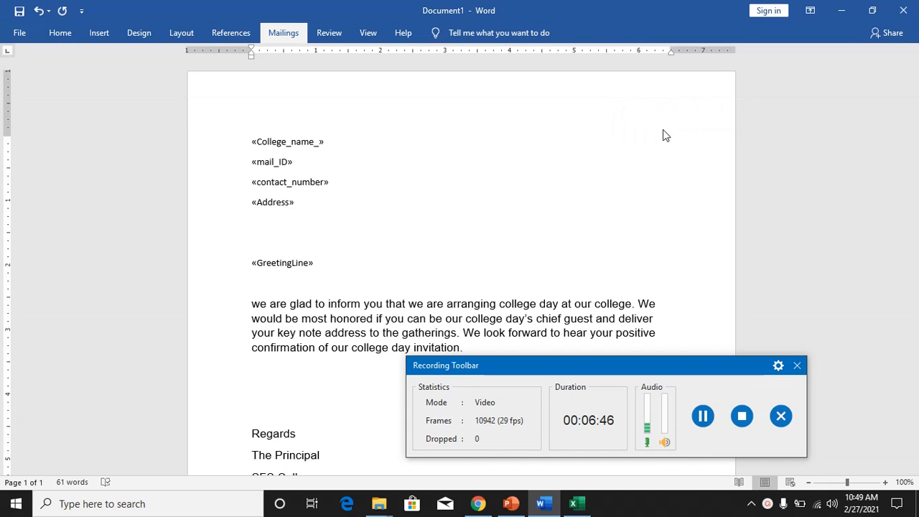
pyautogui.moveTo(686, 369); pyautogui.dragTo(805, 514)
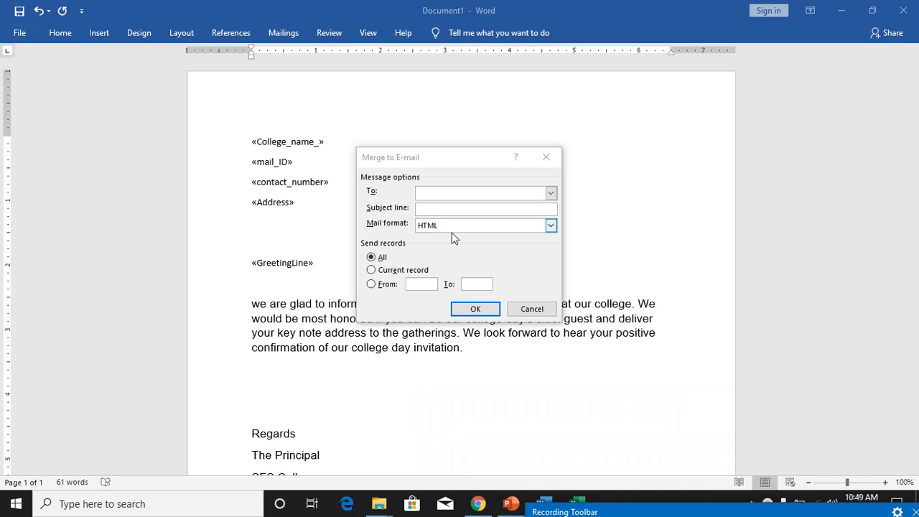
pyautogui.click(432, 194)
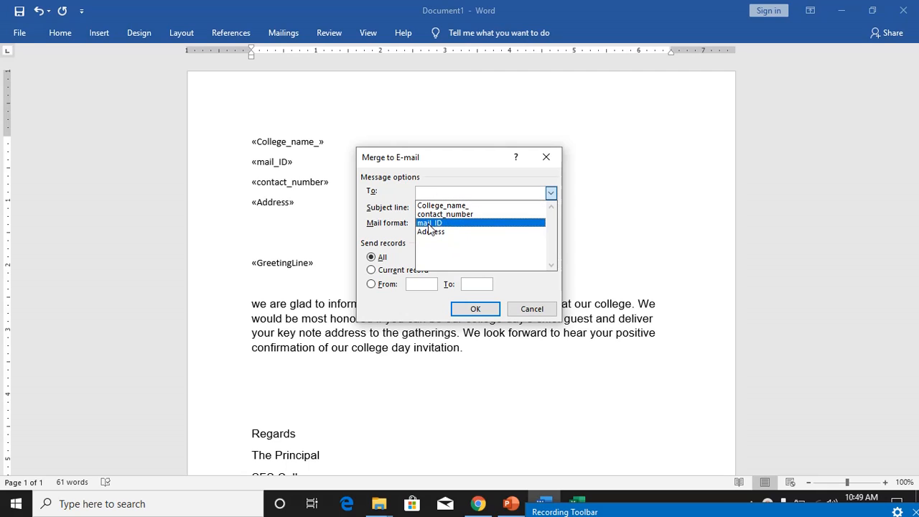
pyautogui.click(429, 224)
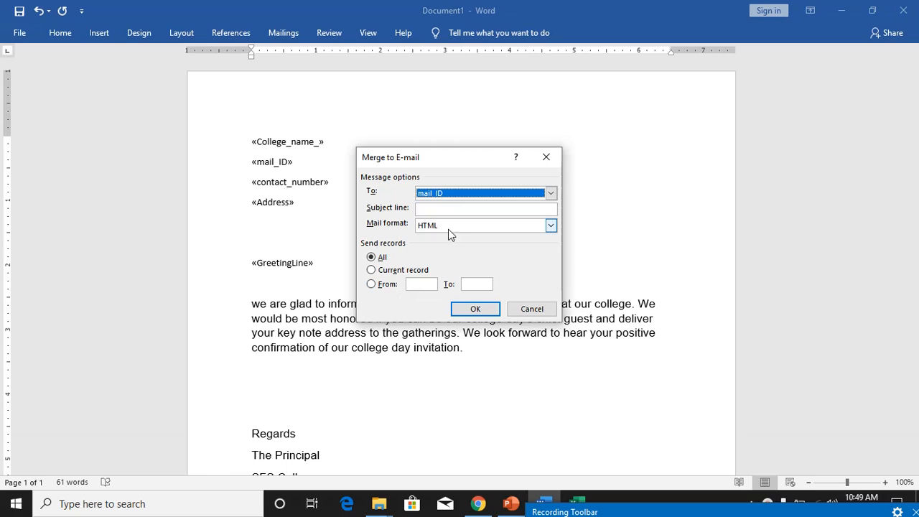
pyautogui.click(480, 227)
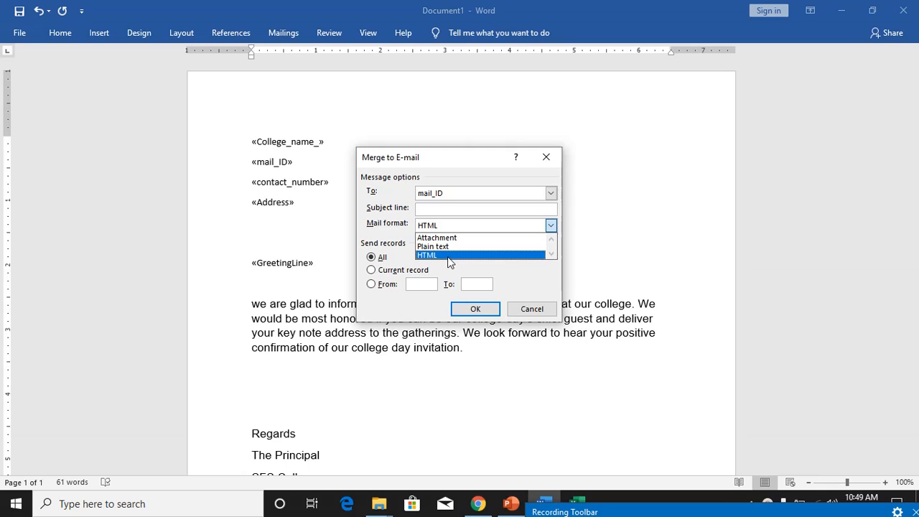
pyautogui.click(452, 247)
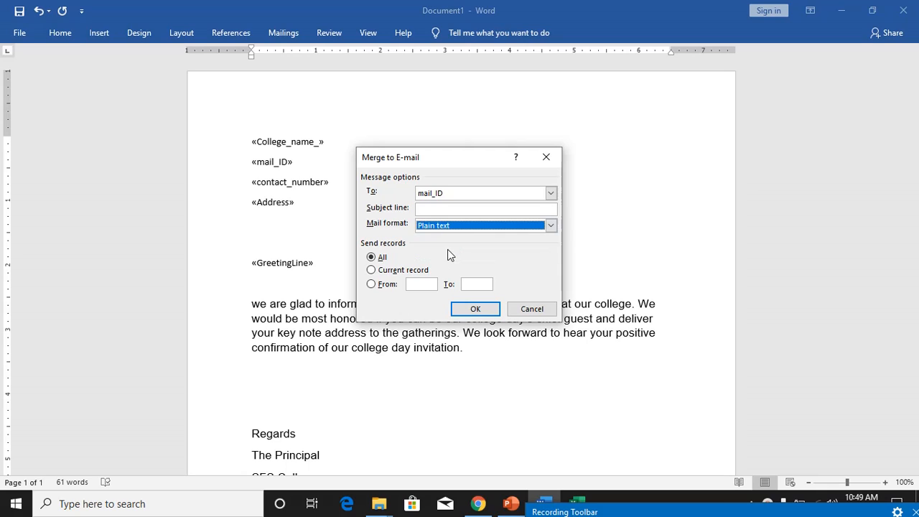
pyautogui.click(370, 284)
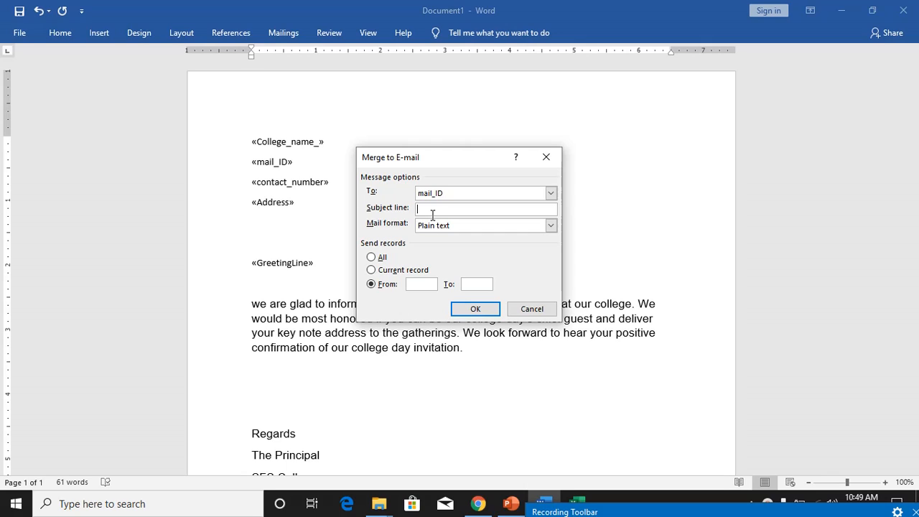
pyautogui.click(531, 309)
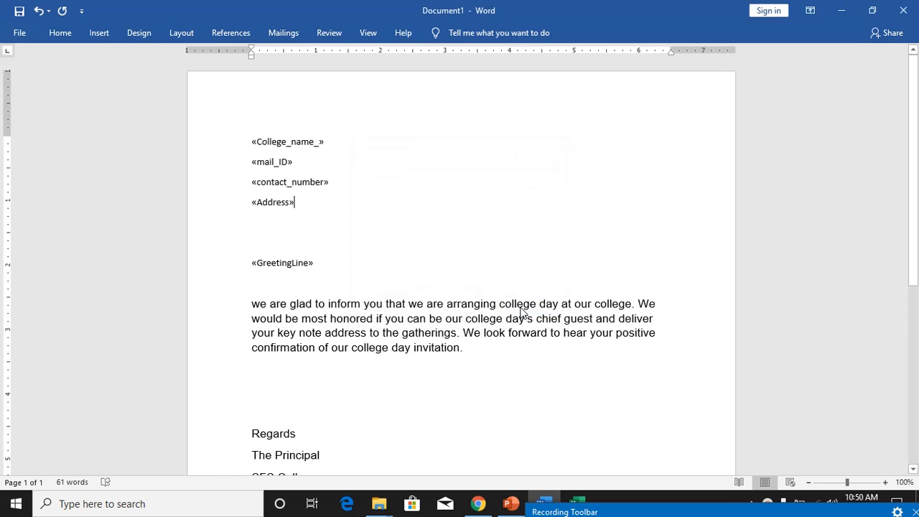
# Open the print merge options for the letters, and cancel without printing.
pyautogui.click(285, 35)
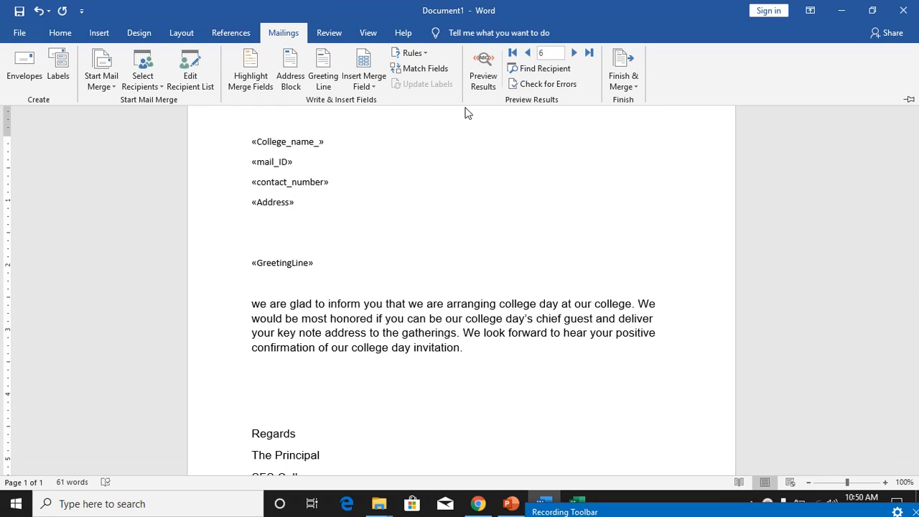
pyautogui.click(623, 79)
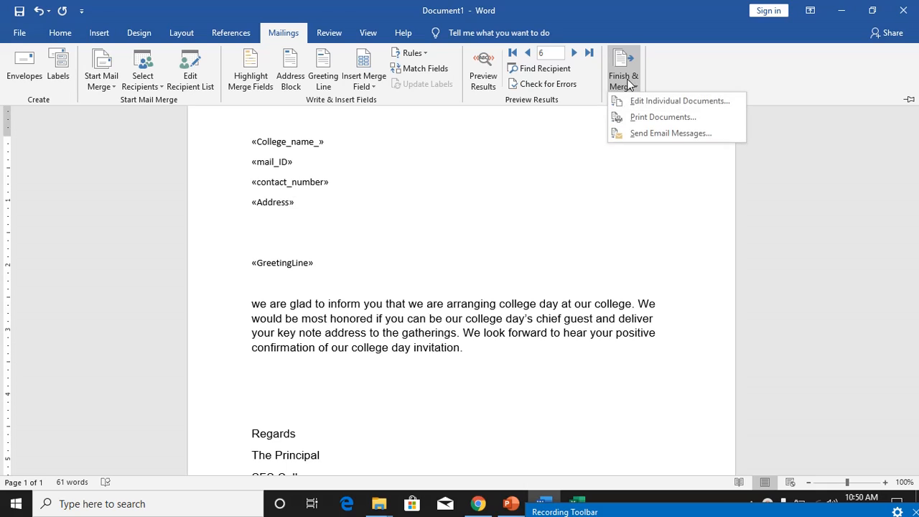
pyautogui.click(641, 118)
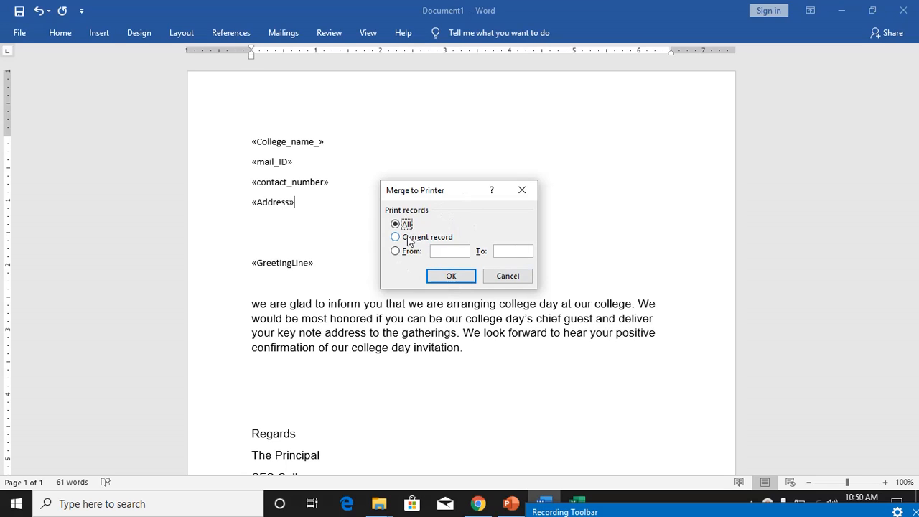
pyautogui.click(508, 276)
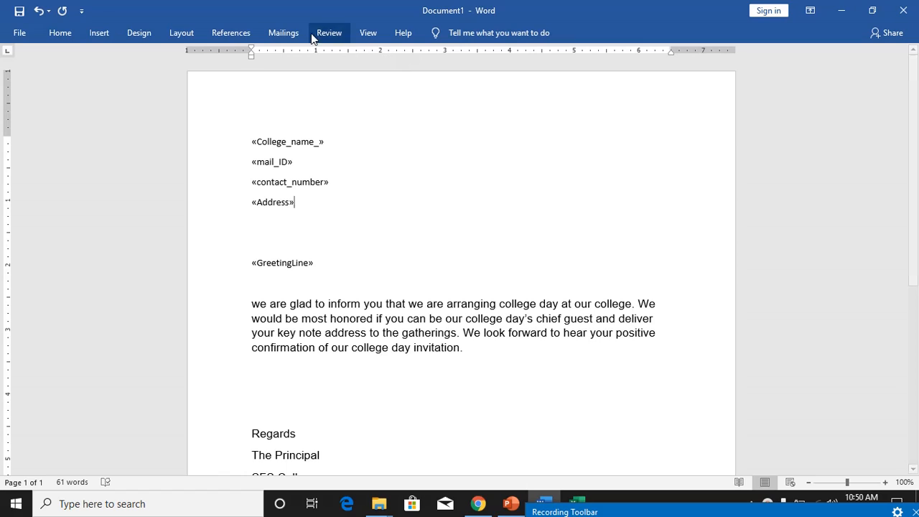
# Finish the merge by generating editable individual letters for all records in a new document.
pyautogui.click(283, 33)
pyautogui.click(615, 74)
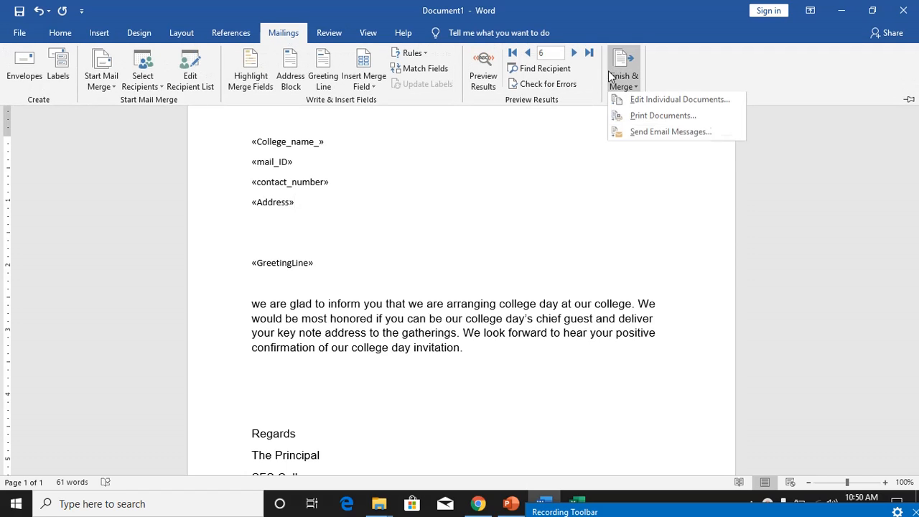
pyautogui.click(643, 102)
pyautogui.click(453, 277)
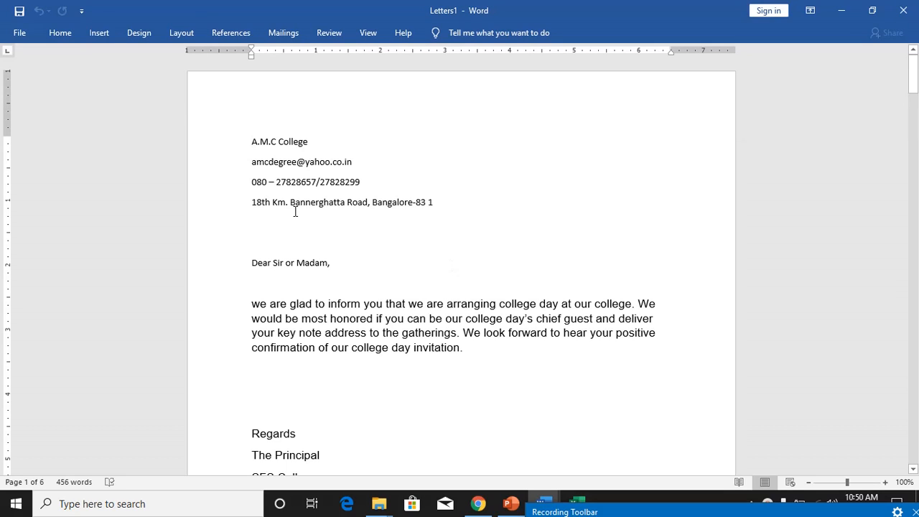
# Examine the recipient details and invitation text across the merged letters, and switch to the Contact workbook in Excel to compare them.
pyautogui.moveTo(255, 143); pyautogui.dragTo(435, 213)
pyautogui.click(427, 220)
pyautogui.moveTo(244, 257); pyautogui.dragTo(460, 348)
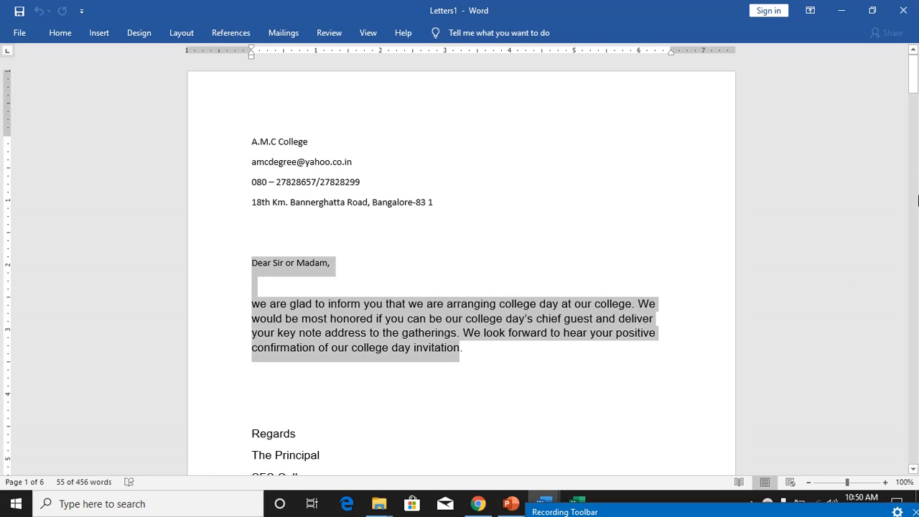
pyautogui.moveTo(914, 87); pyautogui.dragTo(915, 147)
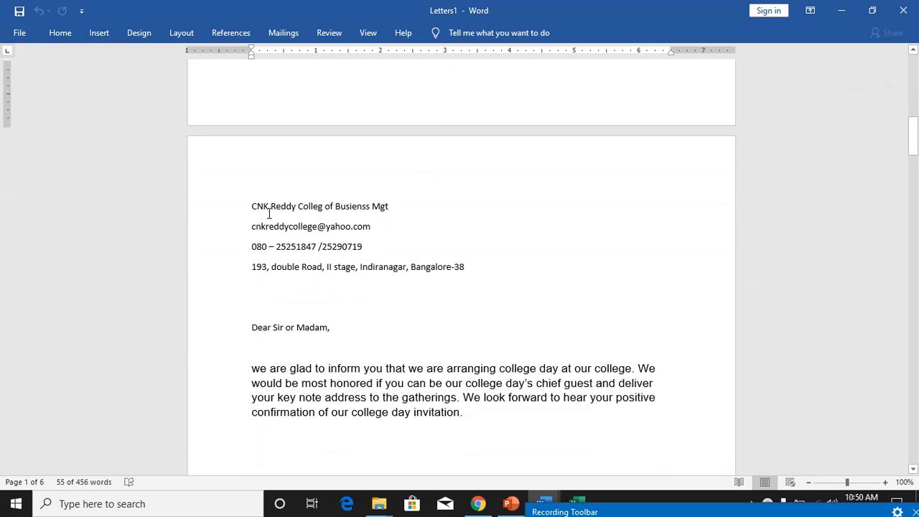
pyautogui.moveTo(252, 206); pyautogui.dragTo(470, 281)
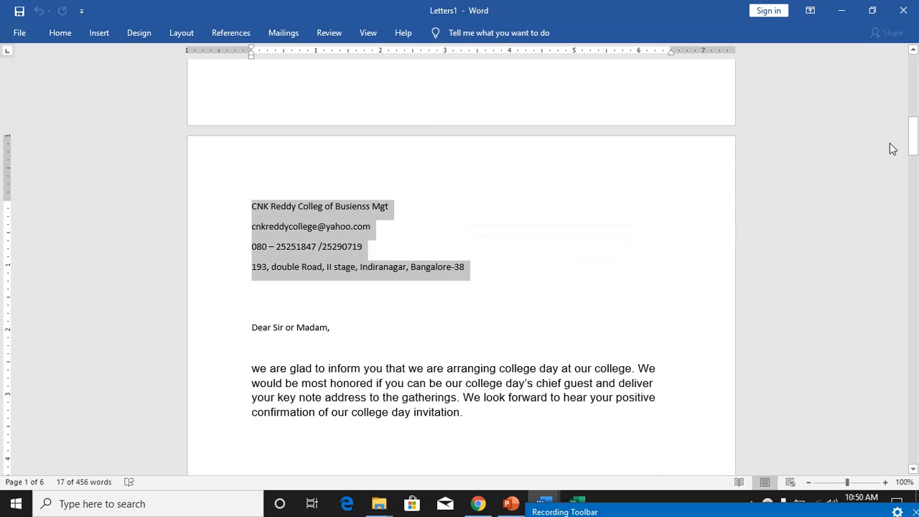
pyautogui.moveTo(914, 144); pyautogui.dragTo(915, 210)
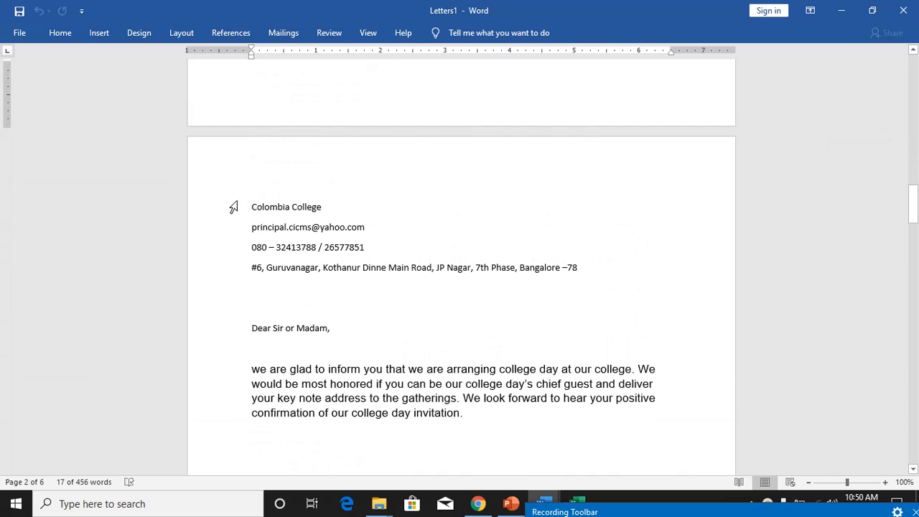
pyautogui.moveTo(256, 208); pyautogui.dragTo(521, 304)
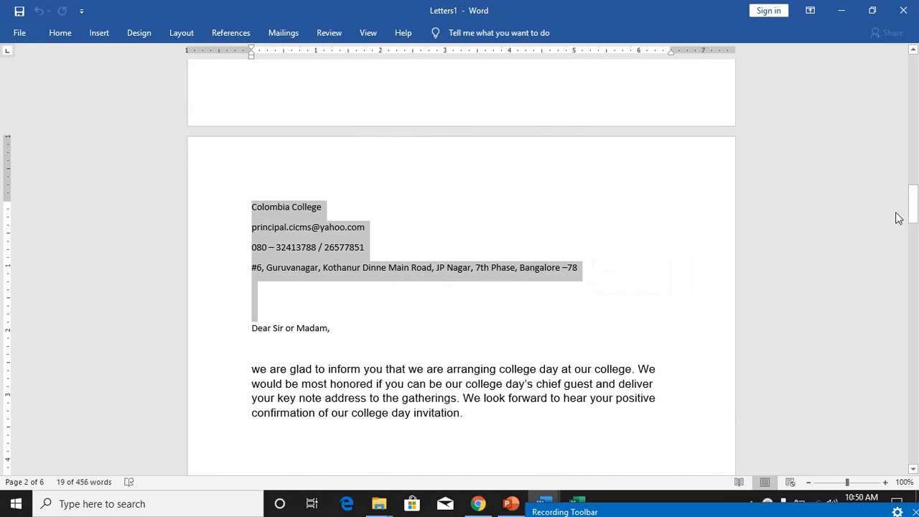
pyautogui.moveTo(914, 220); pyautogui.dragTo(907, 278)
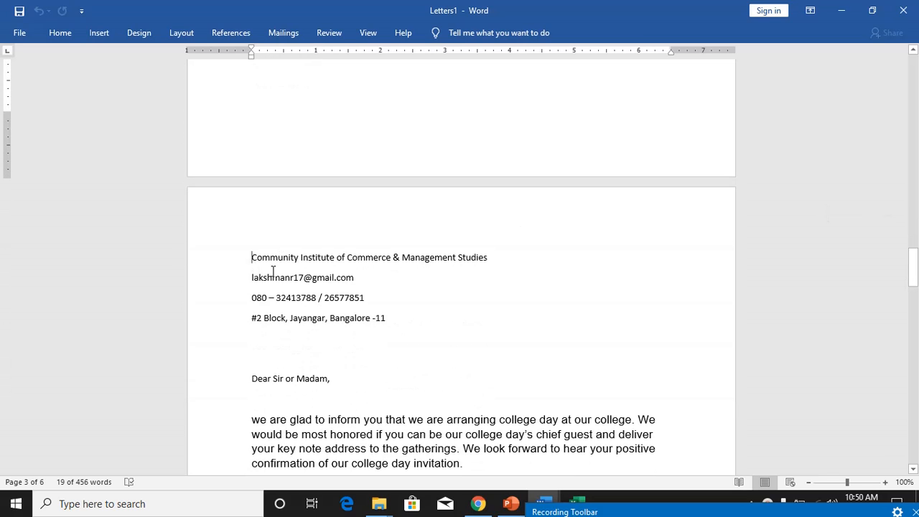
pyautogui.moveTo(273, 271); pyautogui.dragTo(400, 324)
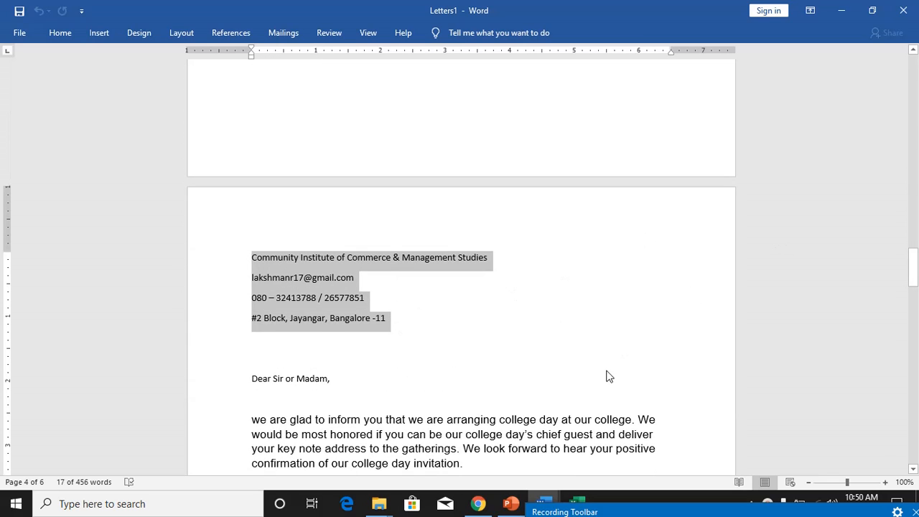
pyautogui.click(369, 392)
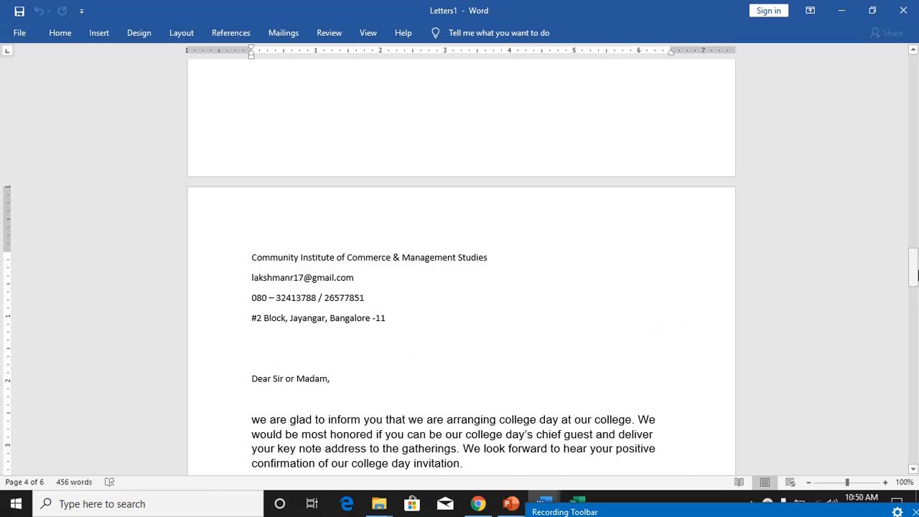
pyautogui.moveTo(916, 274); pyautogui.dragTo(914, 345)
pyautogui.moveTo(259, 264); pyautogui.dragTo(409, 355)
pyautogui.moveTo(913, 334); pyautogui.dragTo(915, 413)
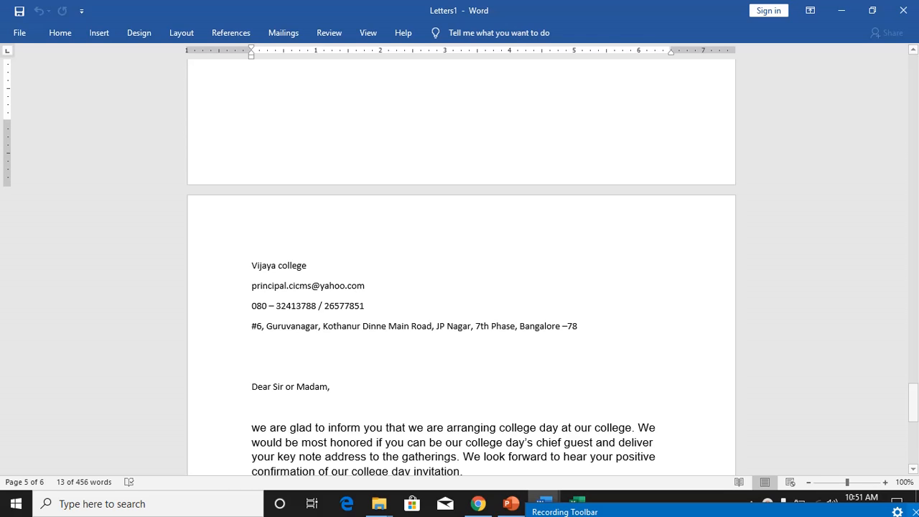
pyautogui.click(577, 502)
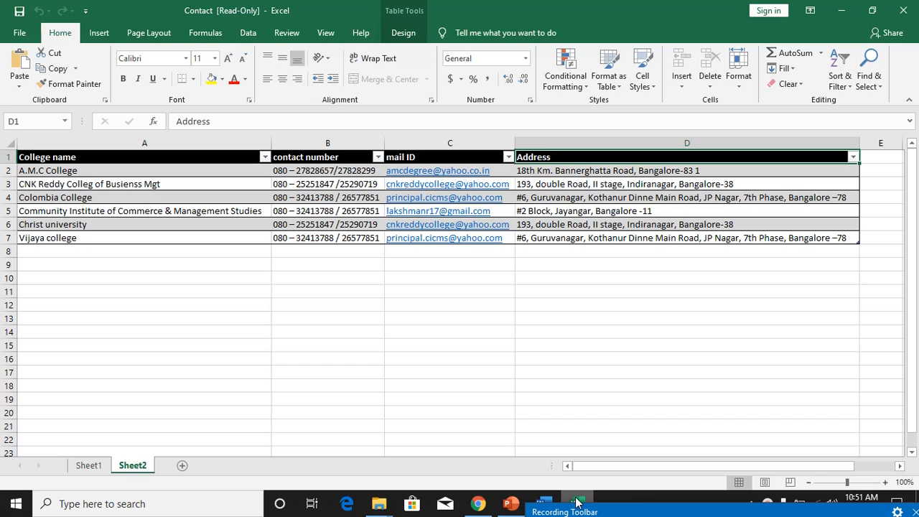
# Switch to the Document1 main letter in Word and merge all records into a new document of editable individual letters.
pyautogui.click(543, 504)
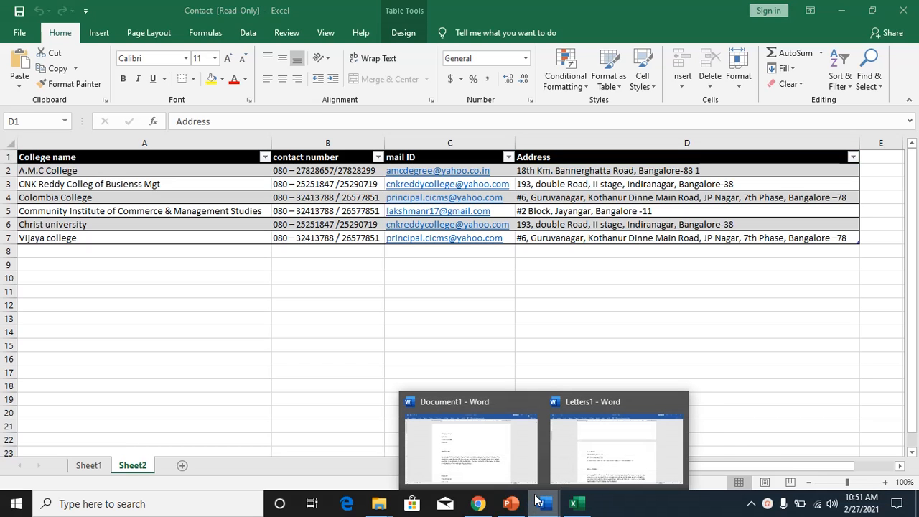
pyautogui.moveTo(564, 453)
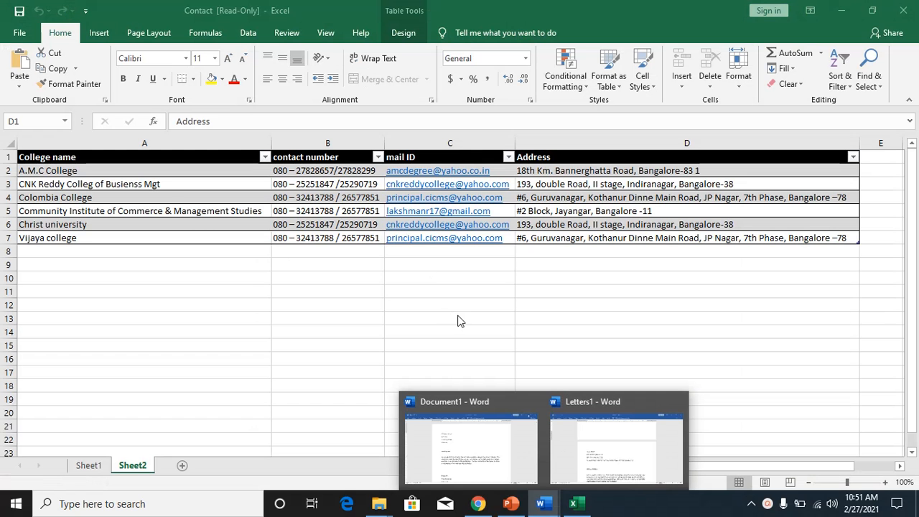
pyautogui.moveTo(486, 455)
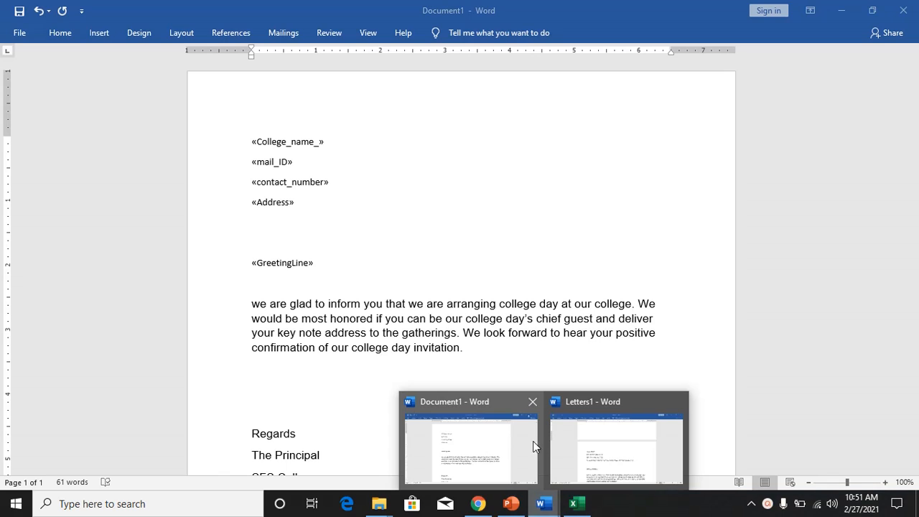
pyautogui.click(513, 450)
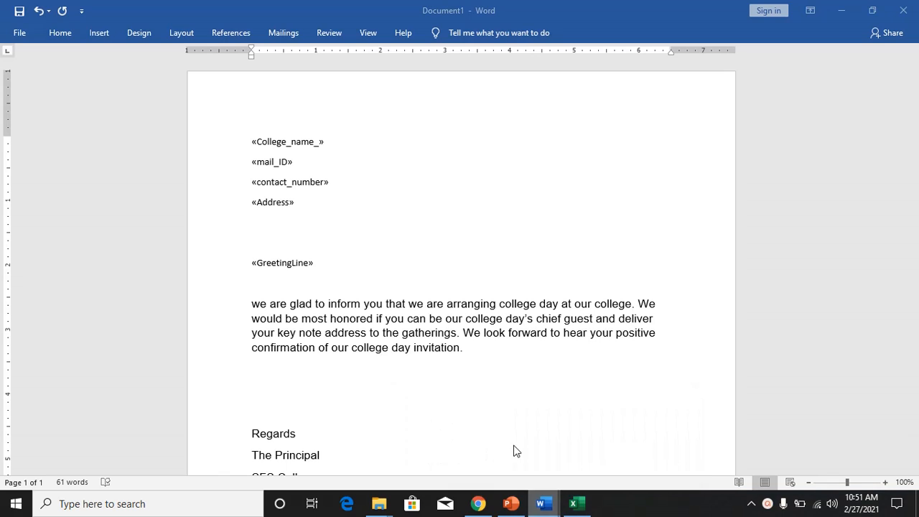
pyautogui.click(293, 33)
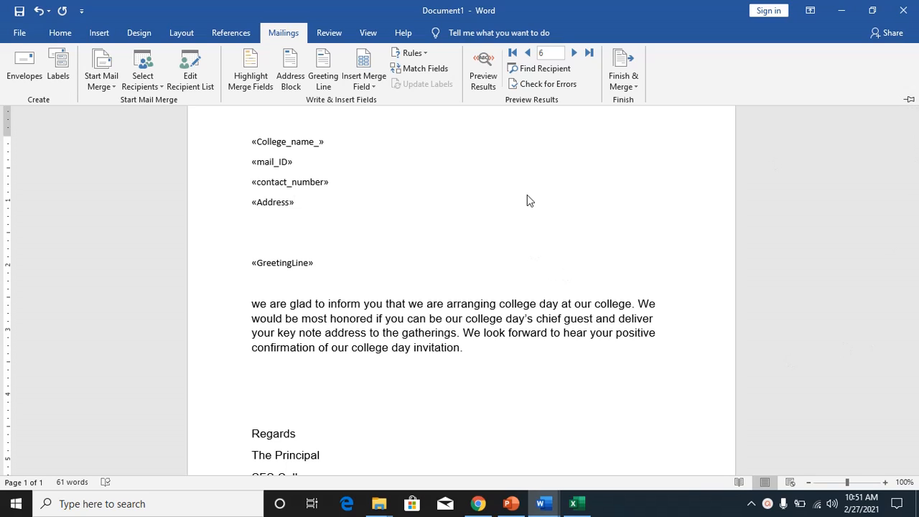
pyautogui.click(619, 83)
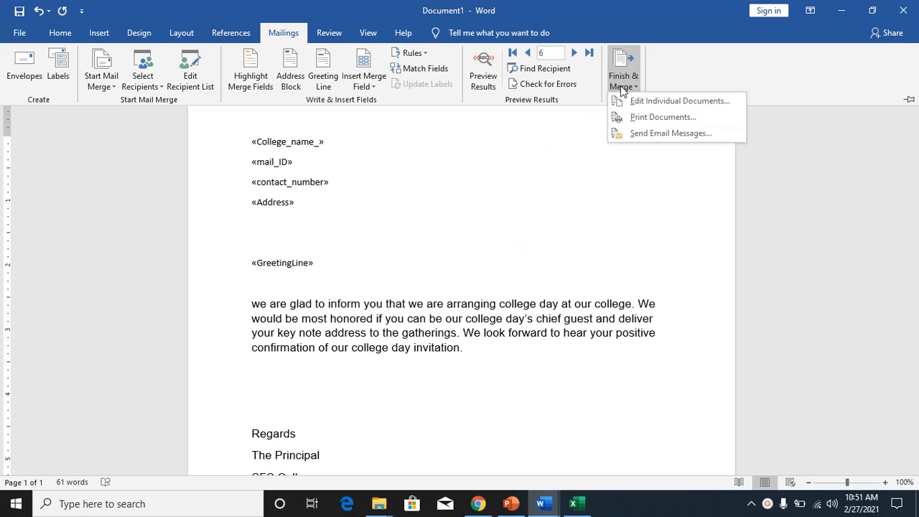
pyautogui.click(626, 100)
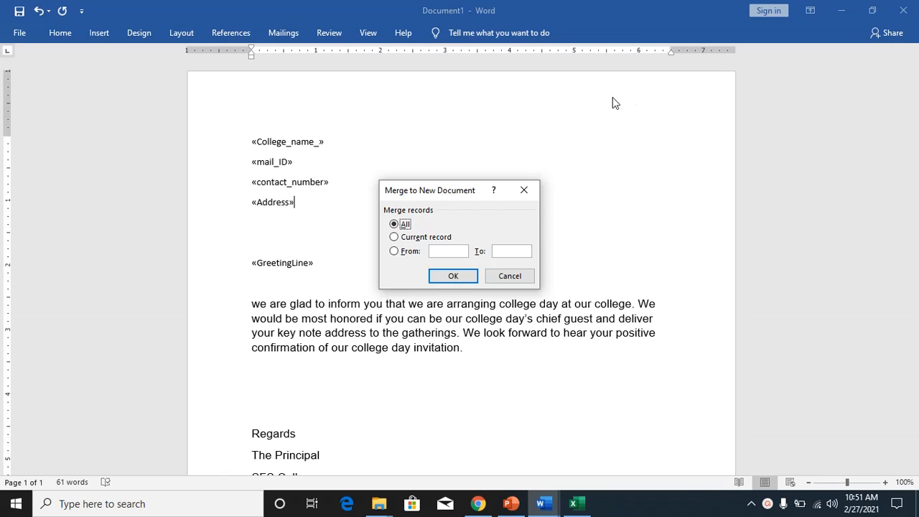
pyautogui.click(444, 274)
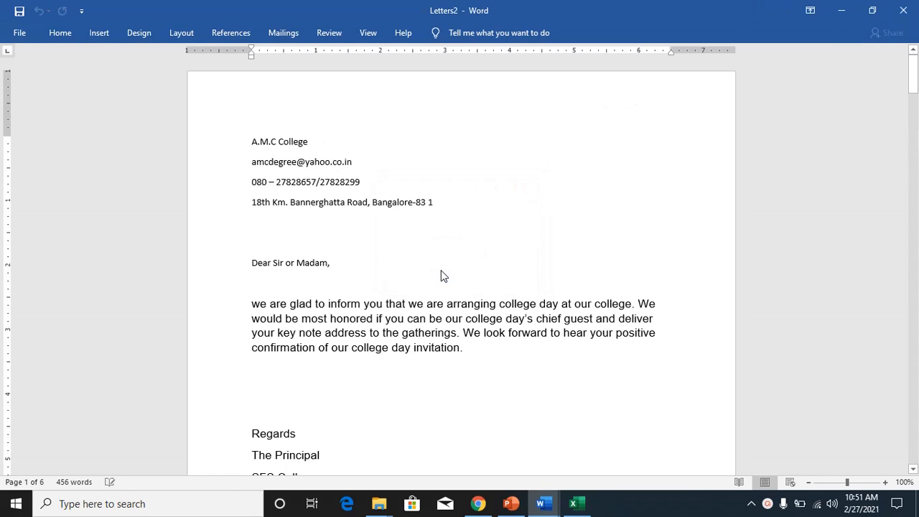
# Examine the recipient details, greeting and invitation text in each merged letter, from the first to the last college and back.
pyautogui.press('Down')
pyautogui.press('Down')
pyautogui.press('Down')
pyautogui.press('Down')
pyautogui.press('Down')
pyautogui.press('Down')
pyautogui.press('Down')
pyautogui.press('Down')
pyautogui.press('Down')
pyautogui.press('Down')
pyautogui.press('Down')
pyautogui.press('Down')
pyautogui.press('Down')
pyautogui.press('Down')
pyautogui.press('Down')
pyautogui.press('Down')
pyautogui.press('Down')
pyautogui.press('Down')
pyautogui.press('Down')
pyautogui.press('Down')
pyautogui.press('Down')
pyautogui.press('Down')
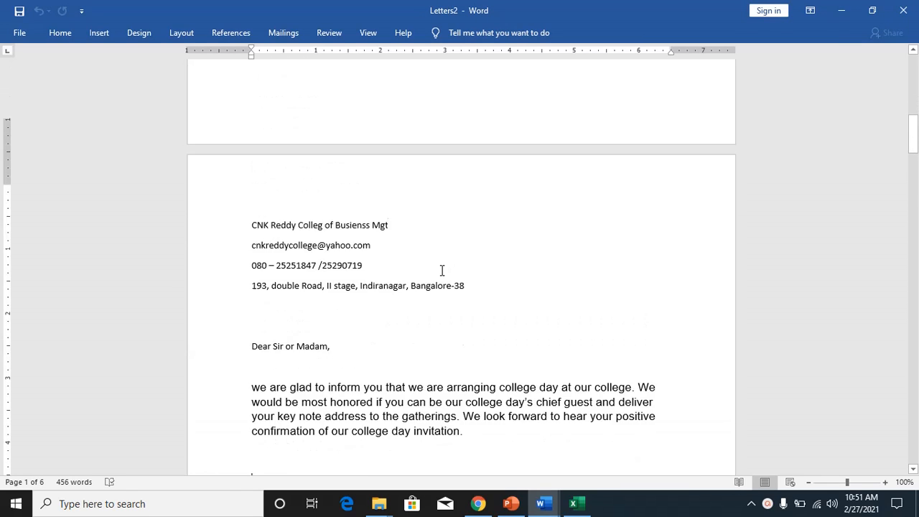
pyautogui.press('Down')
pyautogui.press('Down')
pyautogui.press('Down')
pyautogui.press('Down')
pyautogui.press('Down')
pyautogui.press('Down')
pyautogui.press('Down')
pyautogui.press('Down')
pyautogui.press('Down')
pyautogui.press('Down')
pyautogui.press('Down')
pyautogui.press('Down')
pyautogui.press('Down')
pyautogui.press('Down')
pyautogui.press('Down')
pyautogui.press('Down')
pyautogui.press('Down')
pyautogui.press('Down')
pyautogui.press('Down')
pyautogui.press('Down')
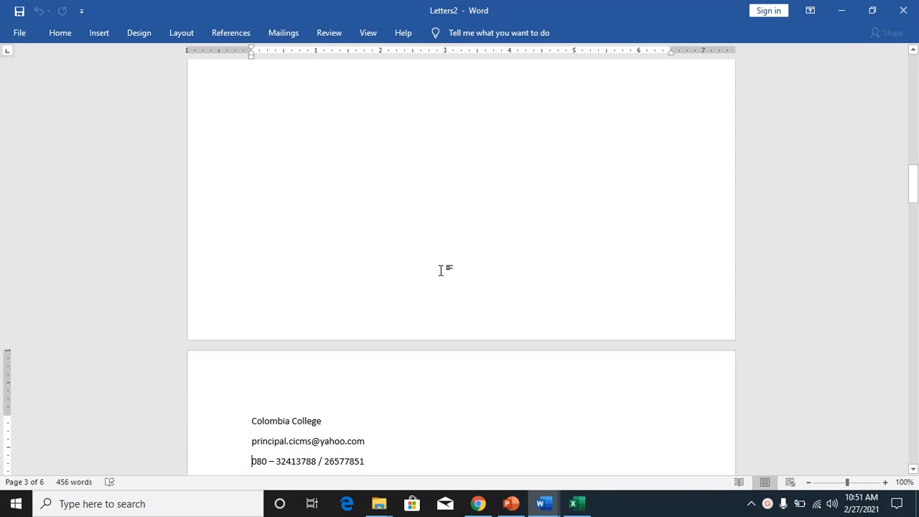
pyautogui.press('Down')
pyautogui.press('Down')
pyautogui.press('Down')
pyautogui.press('Down')
pyautogui.press('Down')
pyautogui.press('Down')
pyautogui.press('Down')
pyautogui.press('Down')
pyautogui.press('Down')
pyautogui.press('Down')
pyautogui.press('Down')
pyautogui.press('Down')
pyautogui.press('Down')
pyautogui.press('Down')
pyautogui.press('Down')
pyautogui.press('Down')
pyautogui.press('Down')
pyautogui.press('Down')
pyautogui.press('Down')
pyautogui.press('Down')
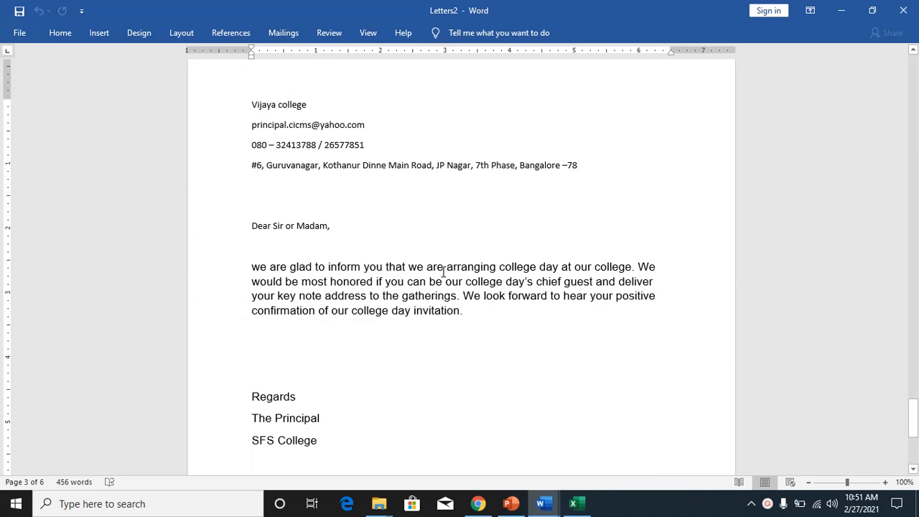
pyautogui.press('Down')
pyautogui.press('Down')
pyautogui.press('Down')
pyautogui.press('Down')
pyautogui.press('Down')
pyautogui.press('Down')
pyautogui.press('Down')
pyautogui.press('Down')
pyautogui.press('Down')
pyautogui.press('Down')
pyautogui.press('Down')
pyautogui.press('Down')
pyautogui.press('Down')
pyautogui.press('Down')
pyautogui.press('Down')
pyautogui.press('Down')
pyautogui.press('Down')
pyautogui.press('Down')
pyautogui.press('Down')
pyautogui.press('Down')
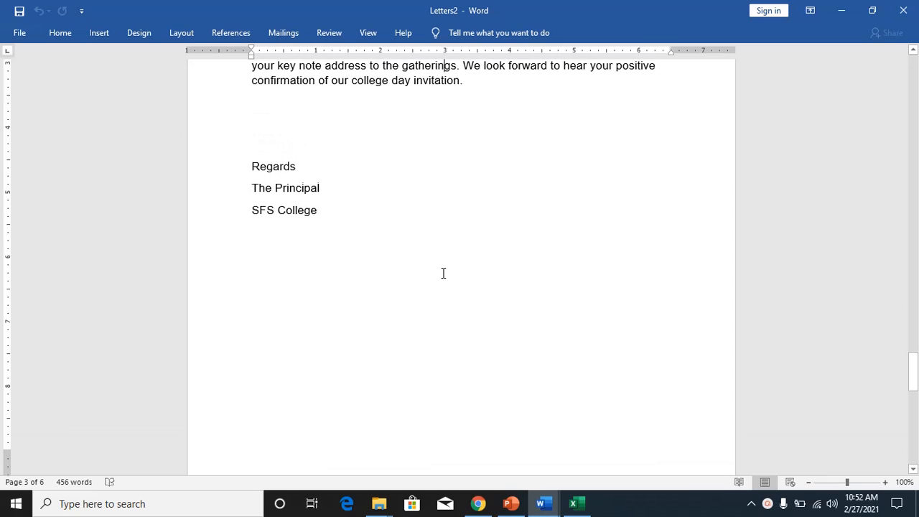
pyautogui.press('Down')
pyautogui.press('Down')
pyautogui.press('Down')
pyautogui.press('Down')
pyautogui.press('Down')
pyautogui.press('Down')
pyautogui.press('Down')
pyautogui.press('Down')
pyautogui.press('Down')
pyautogui.press('Down')
pyautogui.press('Down')
pyautogui.press('Down')
pyautogui.press('Down')
pyautogui.press('Down')
pyautogui.press('Down')
pyautogui.press('Down')
pyautogui.press('Down')
pyautogui.press('Down')
pyautogui.press('Down')
pyautogui.press('Down')
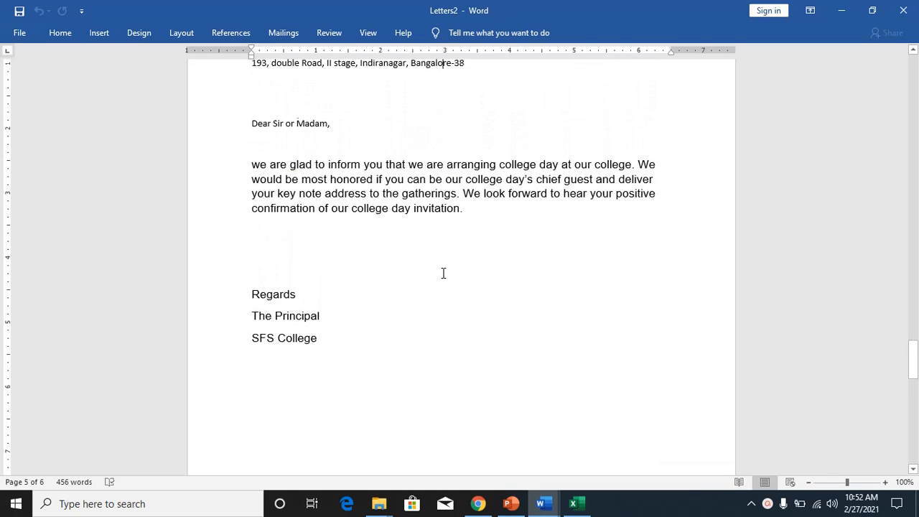
pyautogui.press('Up')
pyautogui.press('Up')
pyautogui.press('Up')
pyautogui.press('Up')
pyautogui.press('Up')
pyautogui.press('Up')
pyautogui.press('Up')
pyautogui.press('Up')
pyautogui.press('Up')
pyautogui.press('Up')
pyautogui.press('Up')
pyautogui.press('Up')
pyautogui.press('Up')
pyautogui.press('Up')
pyautogui.press('Up')
pyautogui.press('Up')
pyautogui.press('Up')
pyautogui.press('Up')
pyautogui.press('Up')
pyautogui.press('Up')
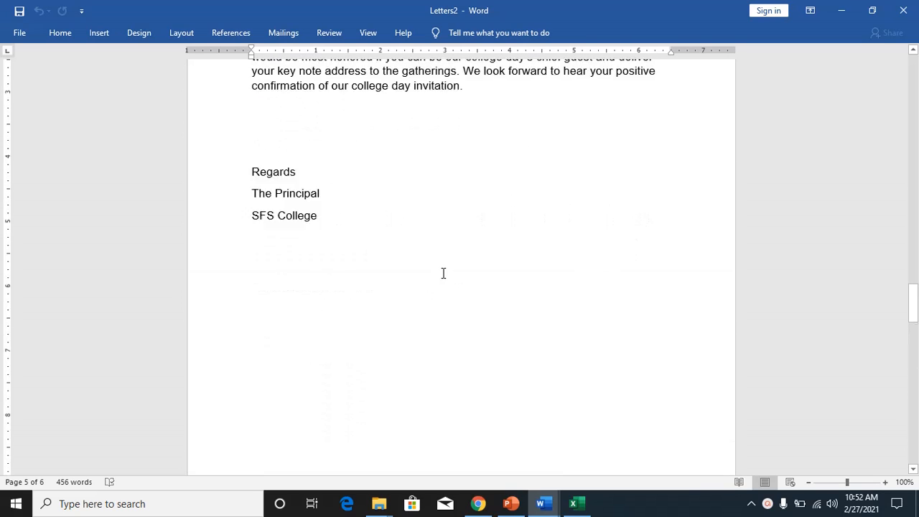
pyautogui.press('Up')
pyautogui.press('Up')
pyautogui.press('Up')
pyautogui.press('Up')
pyautogui.press('Up')
pyautogui.press('Up')
pyautogui.press('Up')
pyautogui.press('Up')
pyautogui.press('Up')
pyautogui.press('Up')
pyautogui.press('Up')
pyautogui.press('Up')
pyautogui.press('Up')
pyautogui.press('Up')
pyautogui.press('Up')
pyautogui.press('Up')
pyautogui.press('Up')
pyautogui.press('Up')
pyautogui.press('Up')
pyautogui.press('Up')
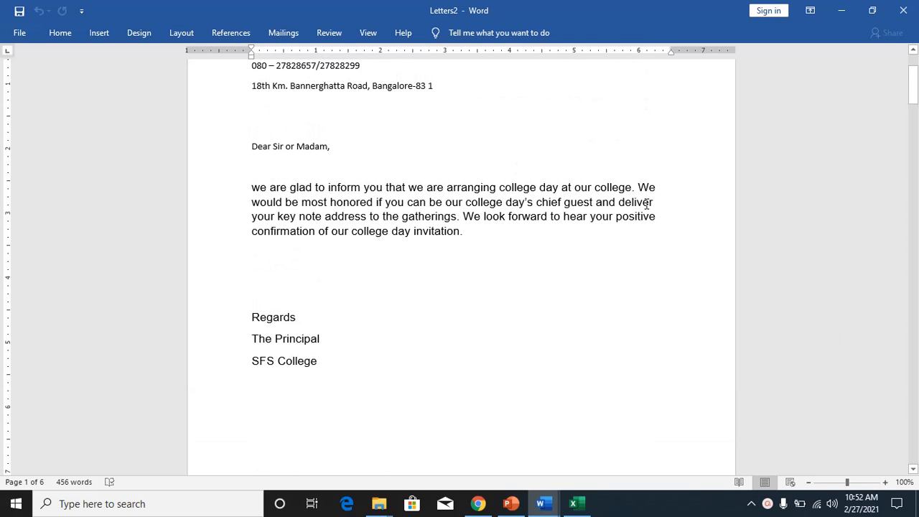
pyautogui.click(766, 503)
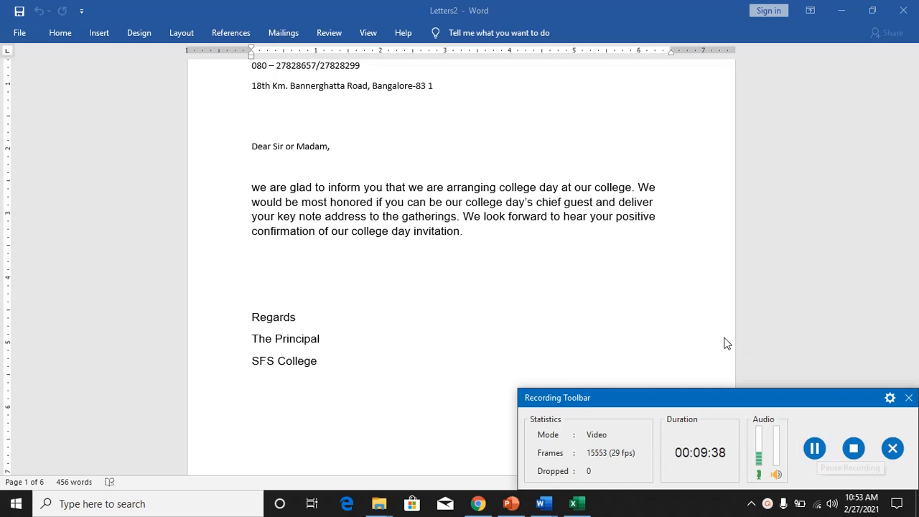
pyautogui.click(291, 38)
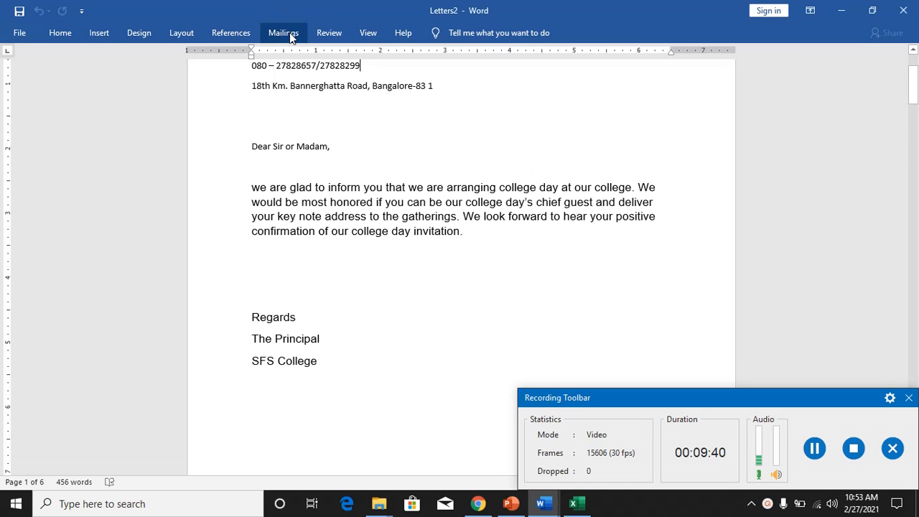
pyautogui.click(291, 36)
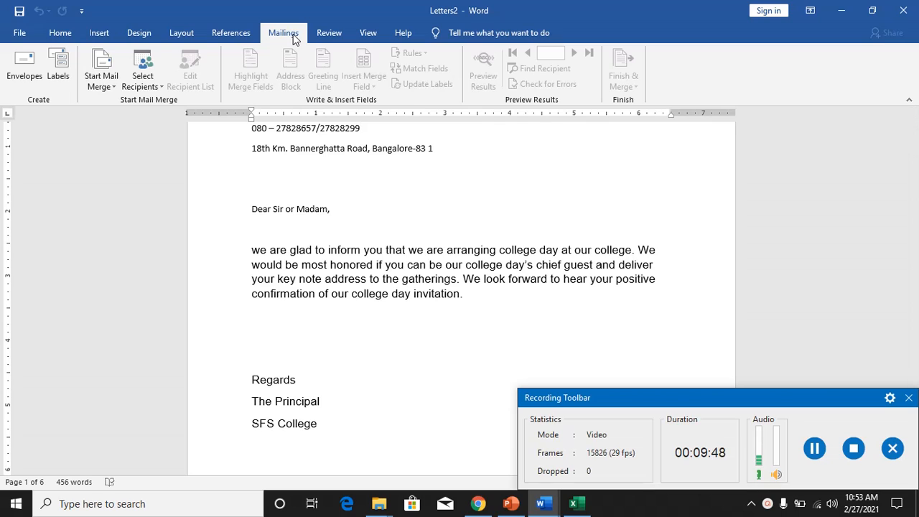
# Close the merged letters, saving them to the Desktop as letter over the existing file, and close the main document without saving.
pyautogui.click(903, 16)
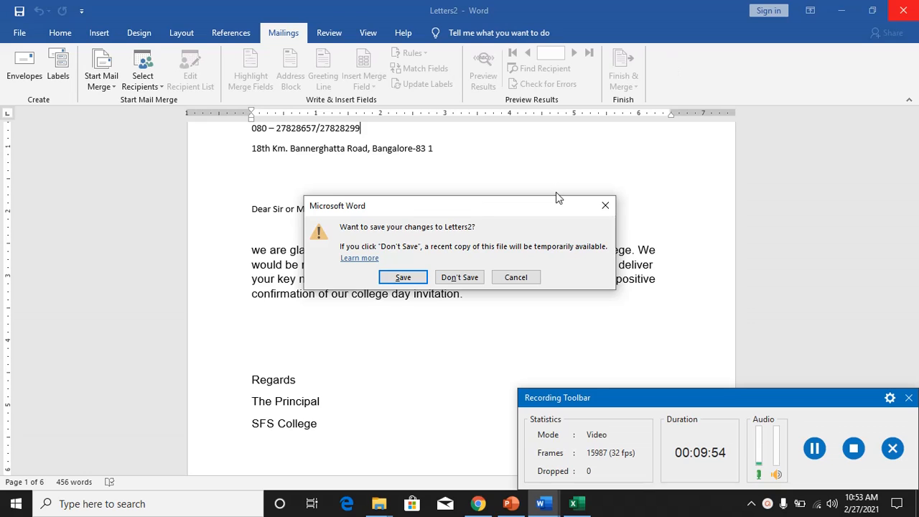
pyautogui.click(404, 280)
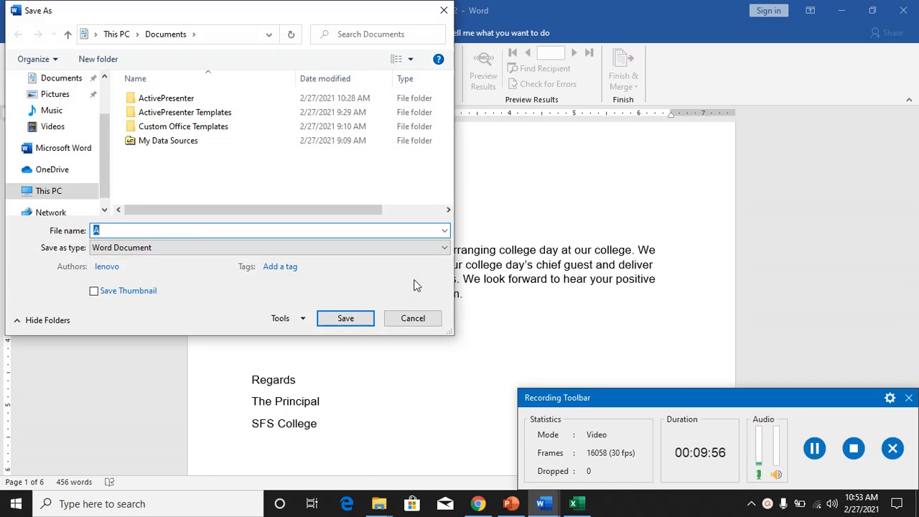
pyautogui.click(107, 99)
pyautogui.click(58, 105)
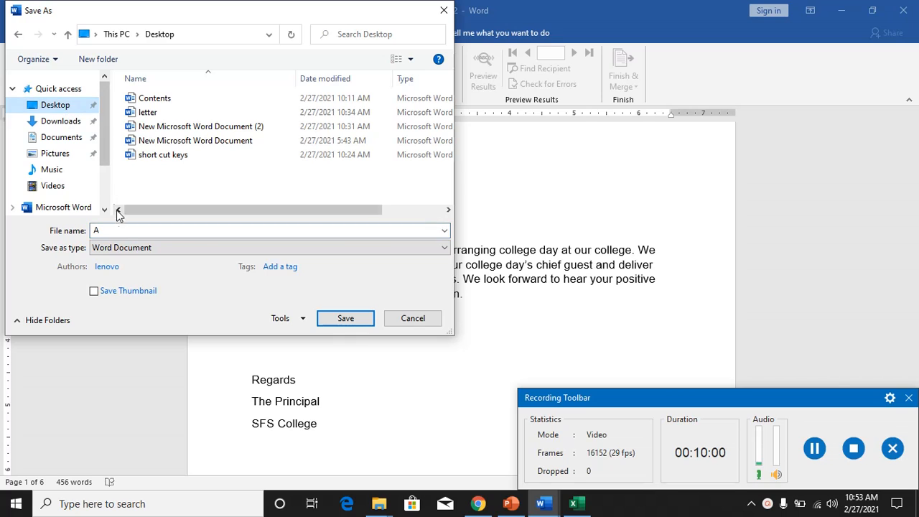
pyautogui.write('le')
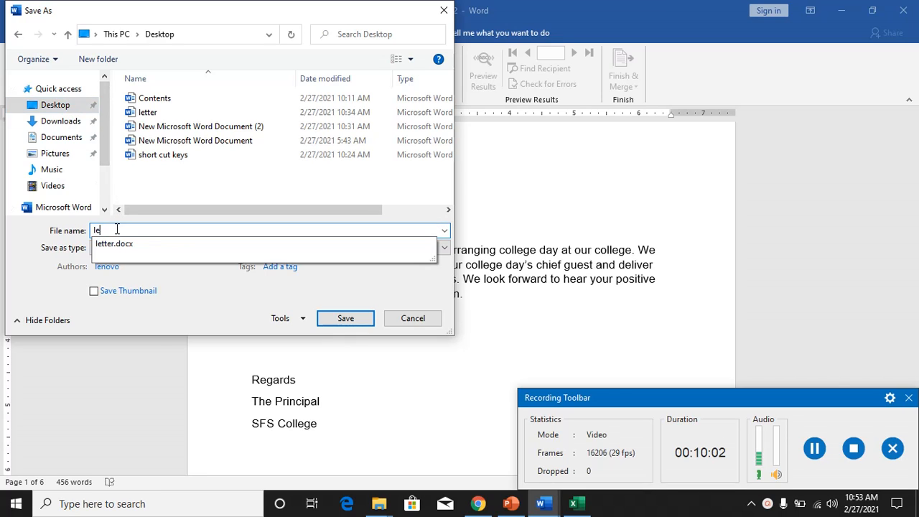
pyautogui.write('tter')
pyautogui.press('Return')
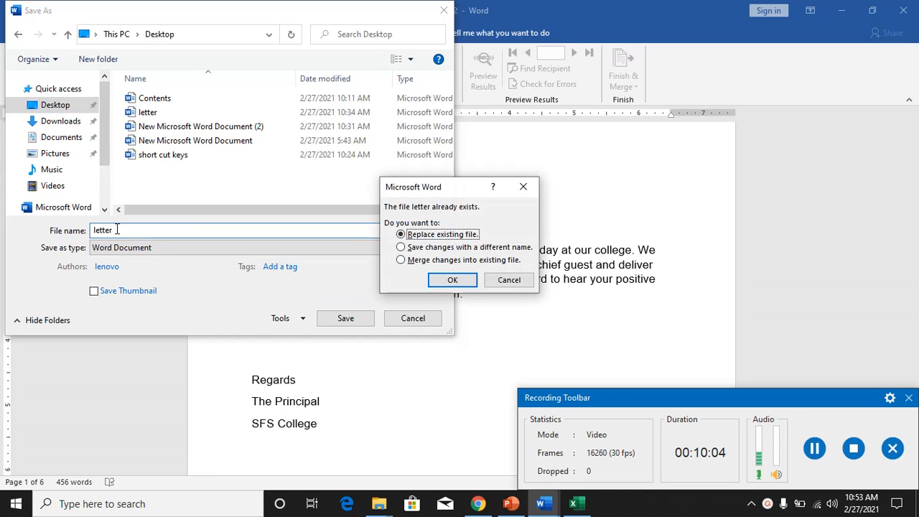
pyautogui.click(452, 280)
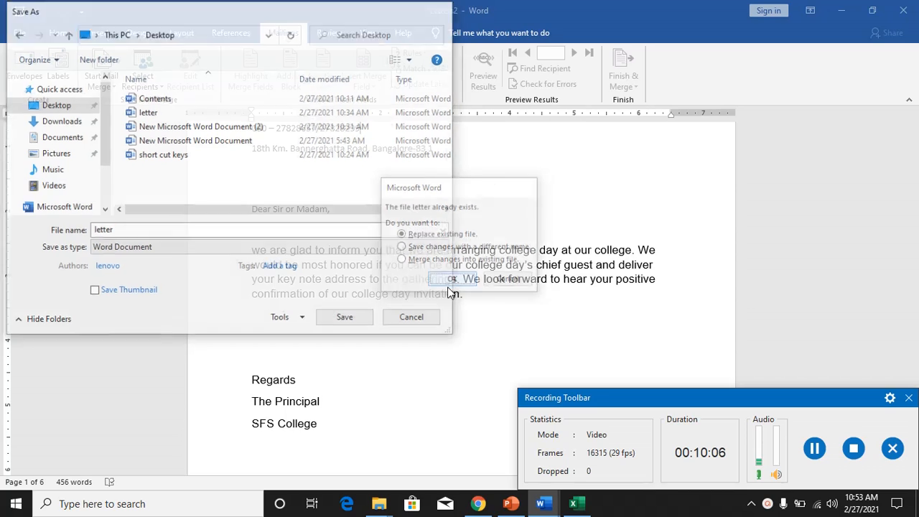
pyautogui.click(906, 16)
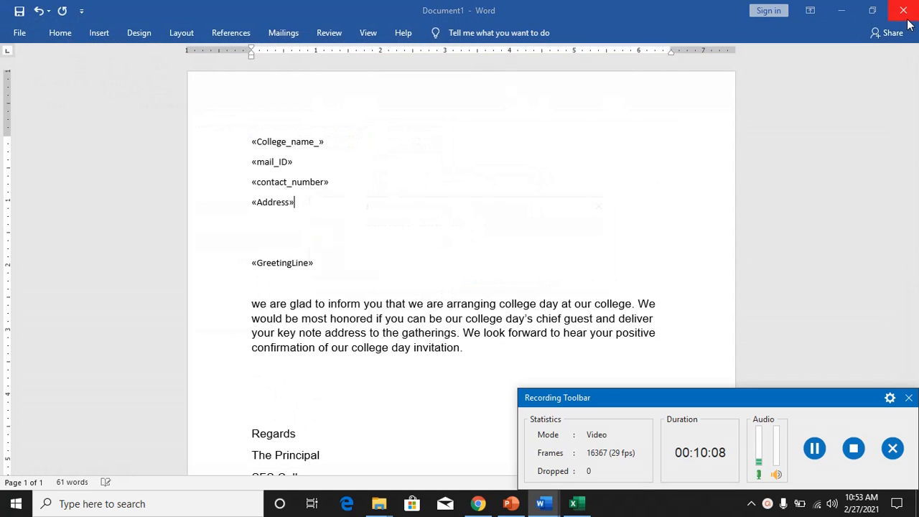
pyautogui.click(461, 278)
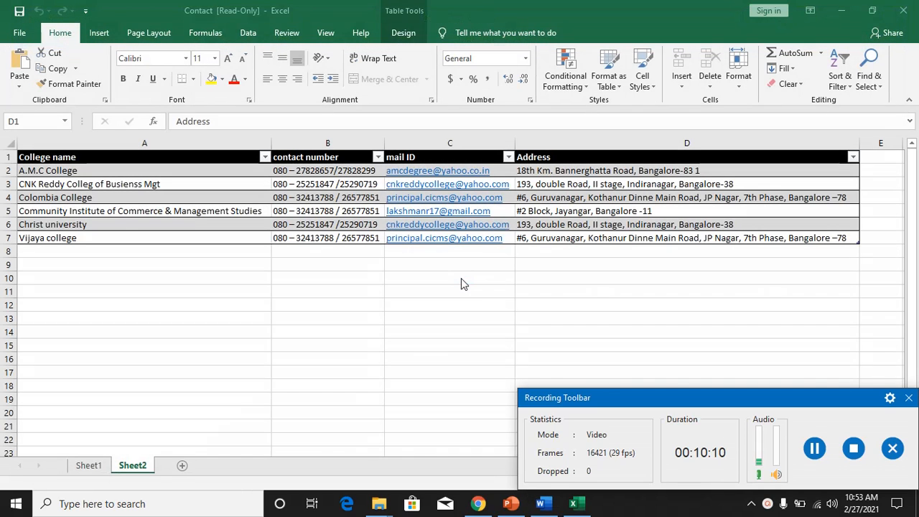
# Switch to Chrome, open Google Docs from the Google apps, and create a blank document.
pyautogui.click(479, 504)
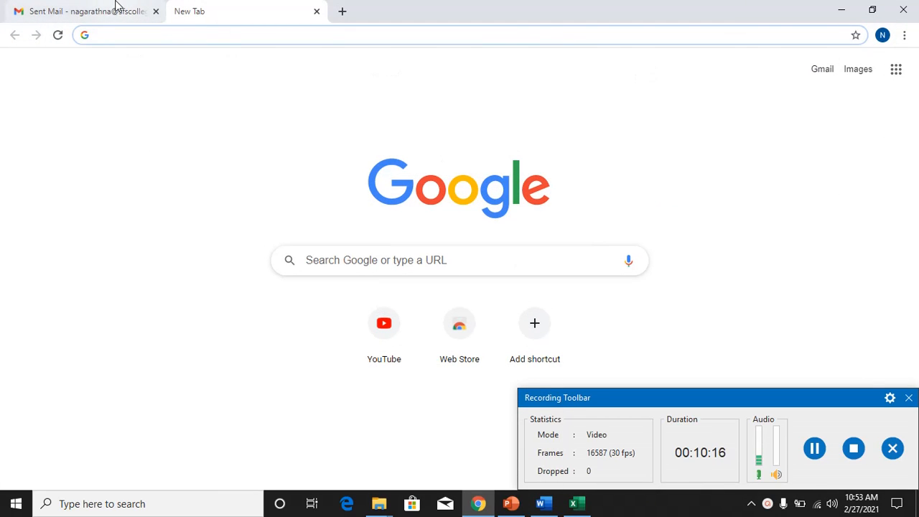
pyautogui.click(894, 71)
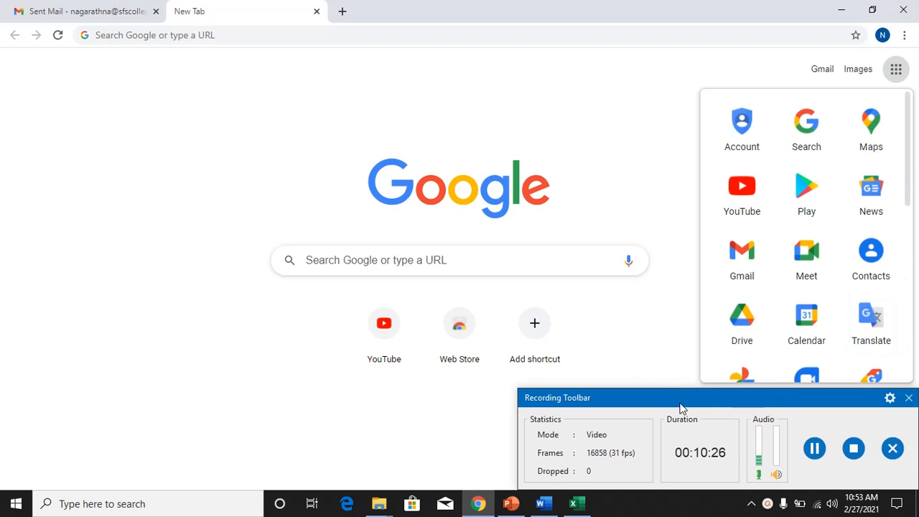
pyautogui.moveTo(680, 404); pyautogui.dragTo(194, 511)
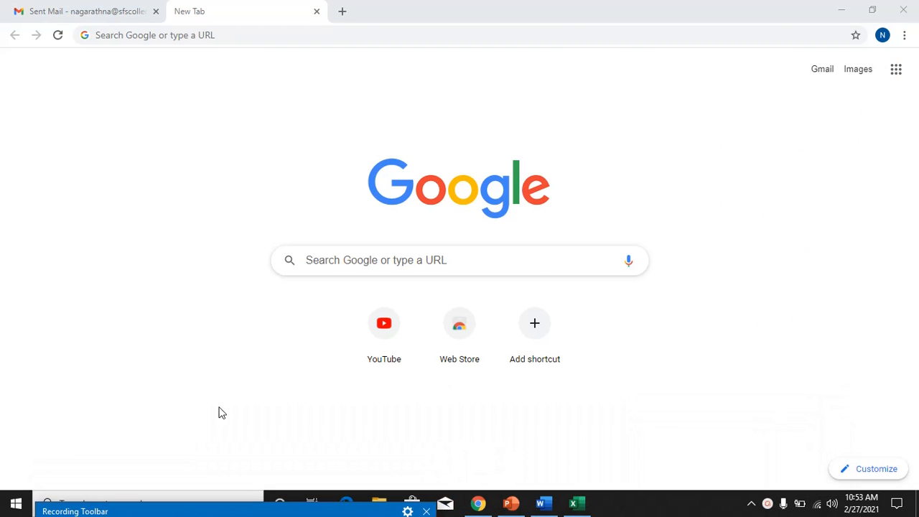
pyautogui.click(896, 72)
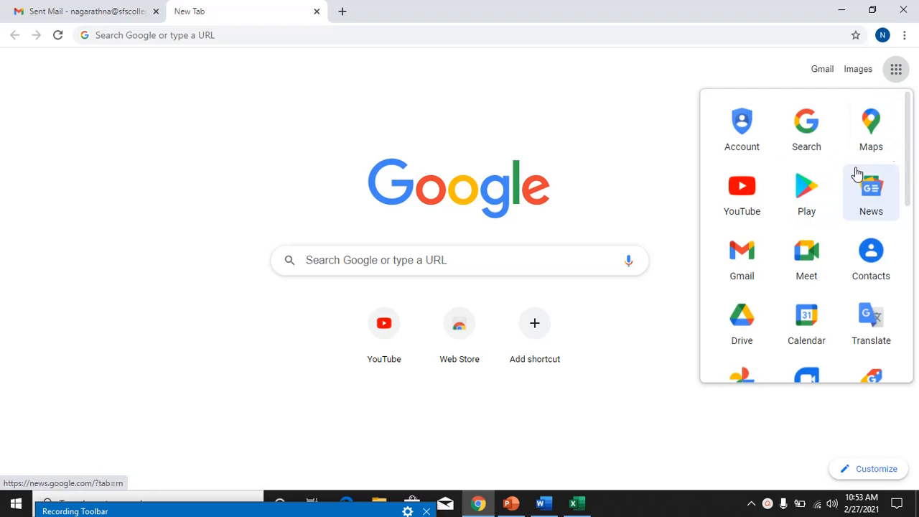
pyautogui.moveTo(908, 144); pyautogui.dragTo(917, 249)
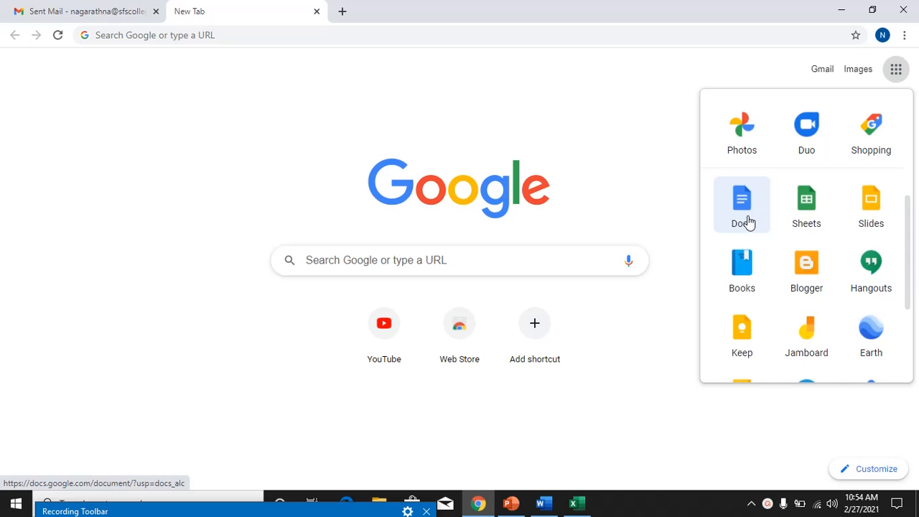
pyautogui.click(747, 221)
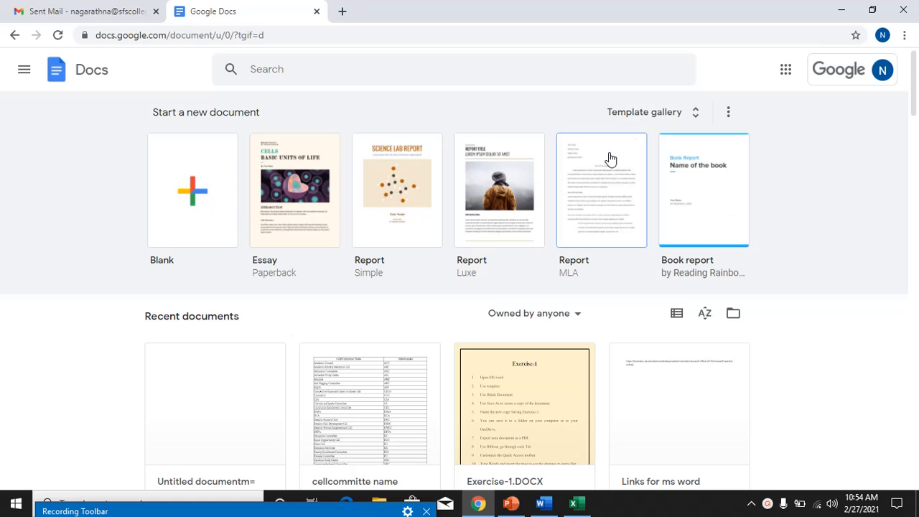
pyautogui.click(208, 197)
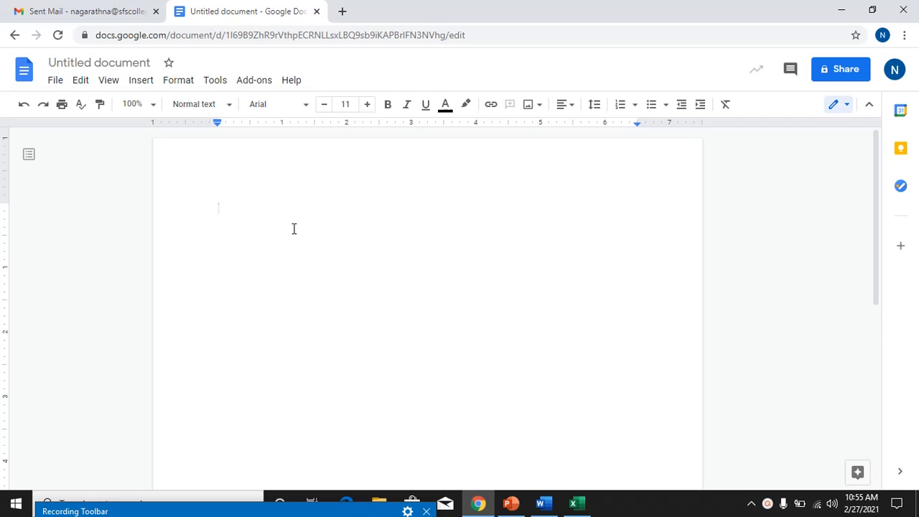
# Examine the file, editing, inserting, formatting, add-on and help commands available for the blank document.
pyautogui.click(61, 83)
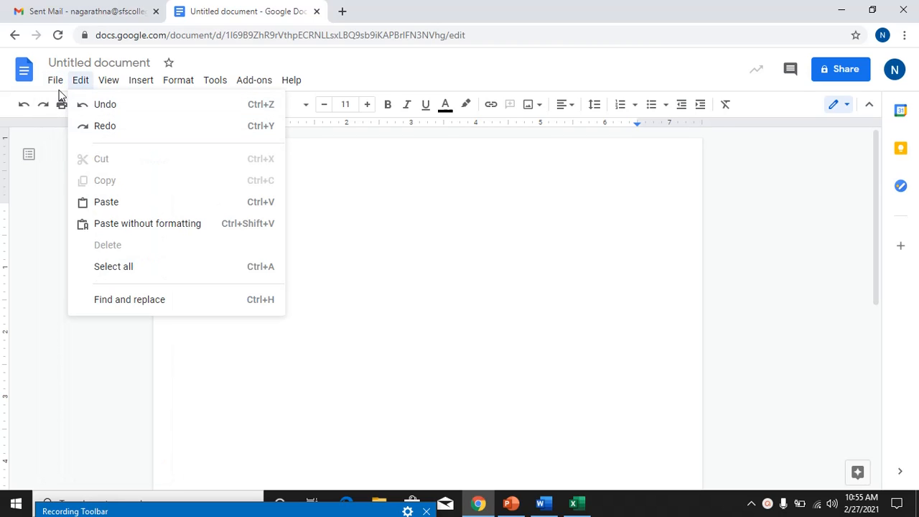
pyautogui.click(61, 95)
pyautogui.click(58, 83)
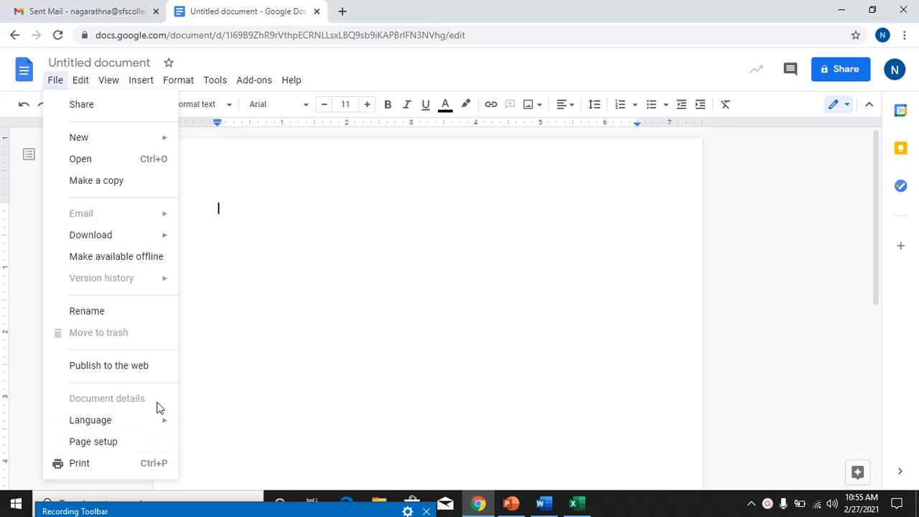
pyautogui.click(232, 277)
pyautogui.click(78, 84)
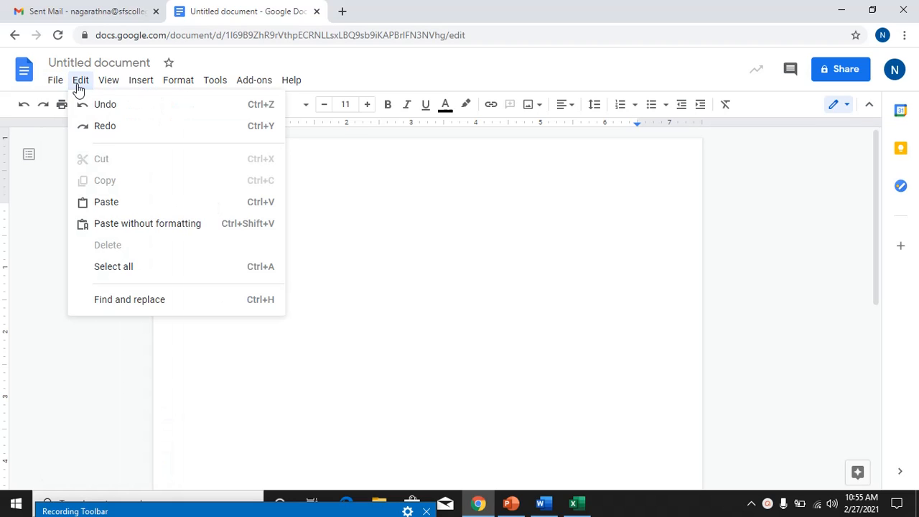
pyautogui.click(140, 85)
pyautogui.click(181, 85)
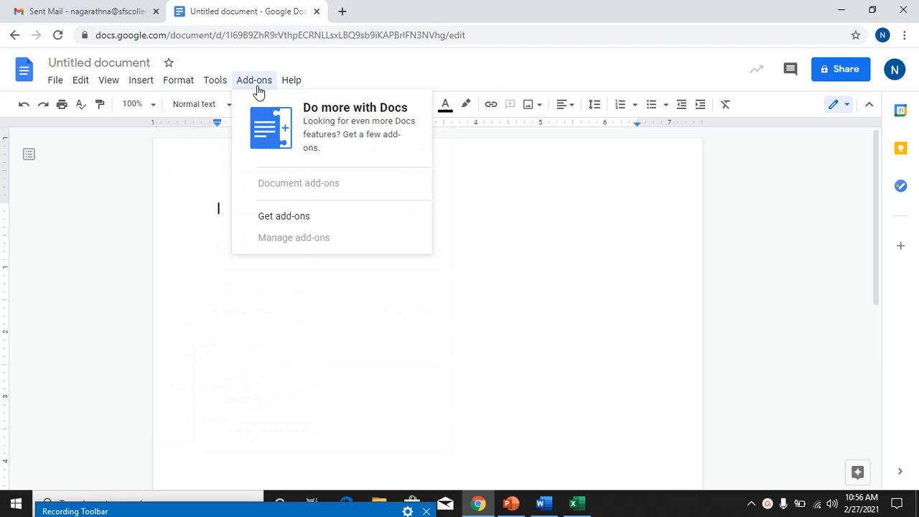
pyautogui.moveTo(297, 91)
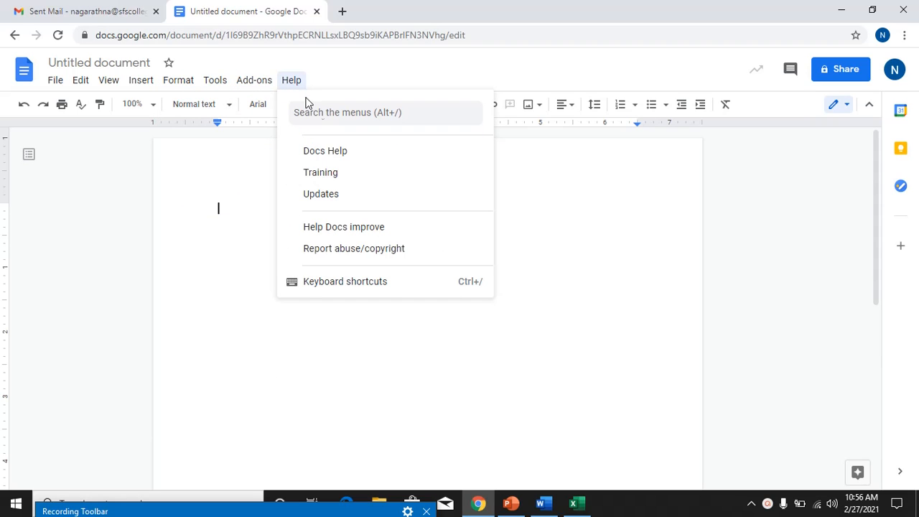
pyautogui.click(316, 109)
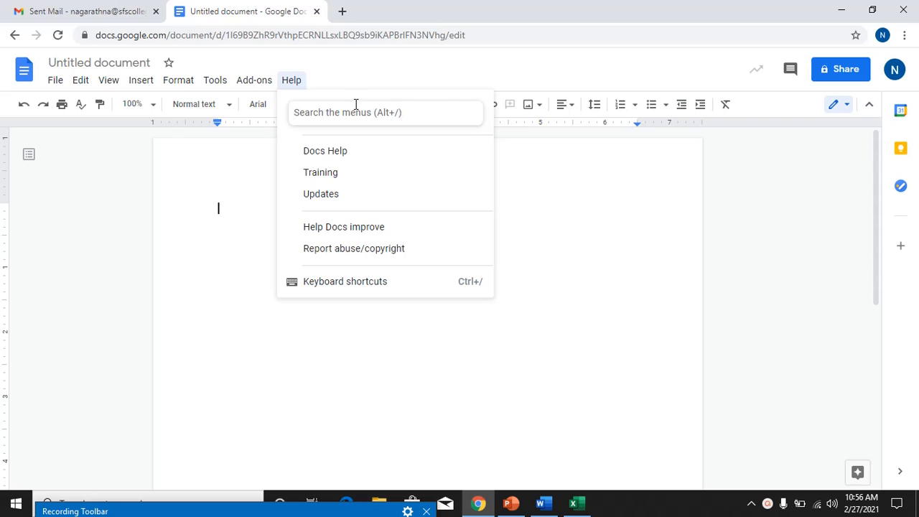
pyautogui.click(513, 189)
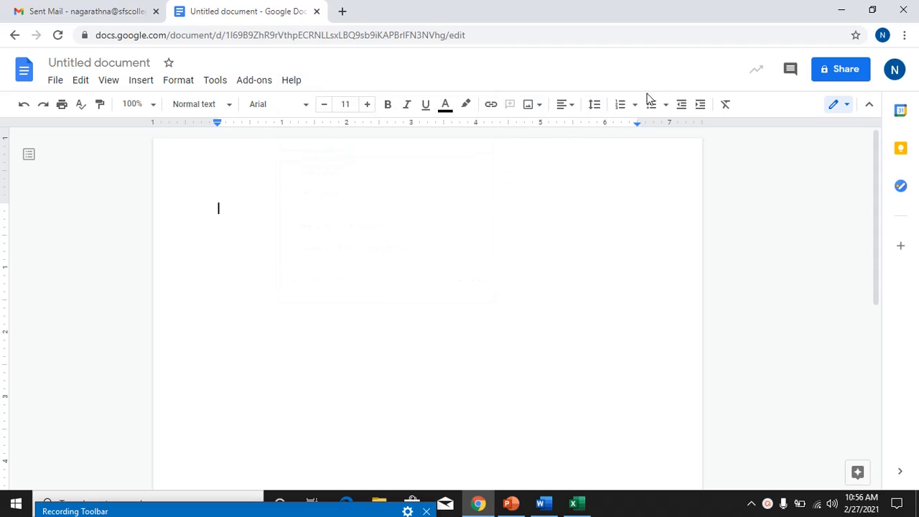
pyautogui.click(91, 87)
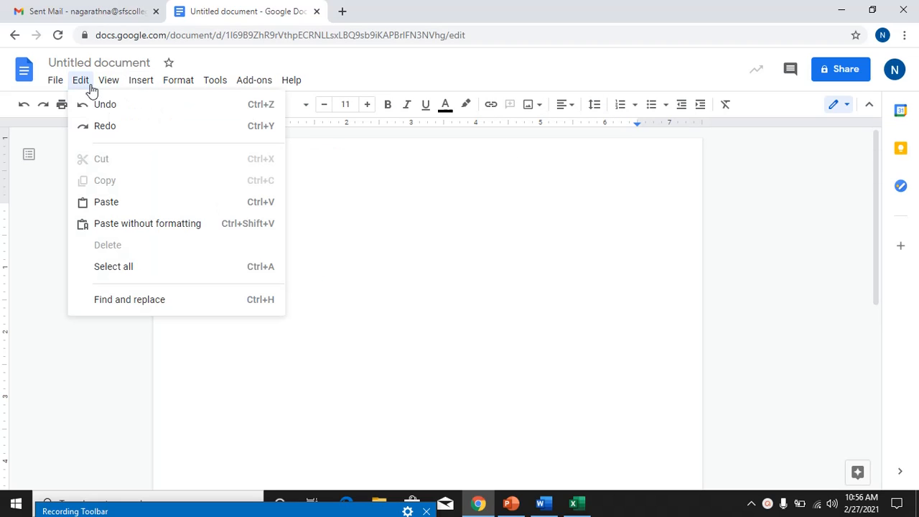
pyautogui.click(90, 87)
pyautogui.click(89, 87)
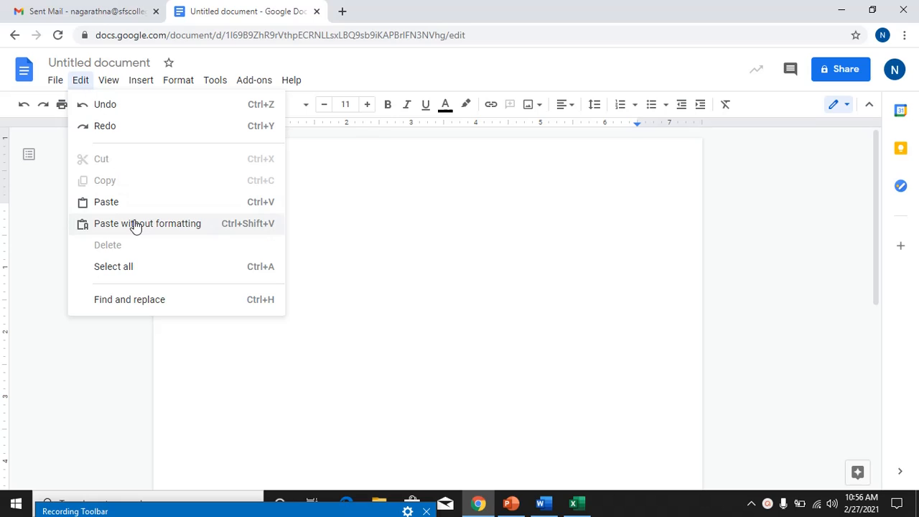
pyautogui.click(326, 333)
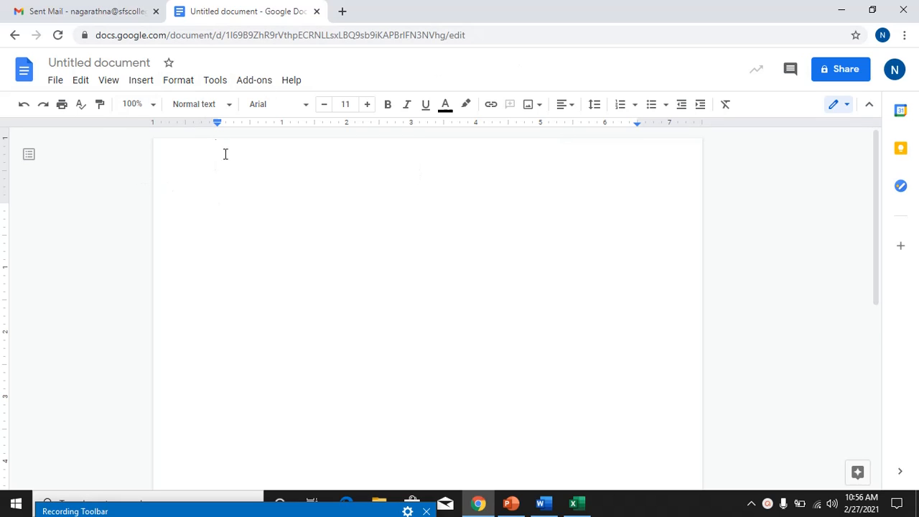
# Return to the Google Docs home page and create a new document from the Simple Report template.
pyautogui.click(15, 38)
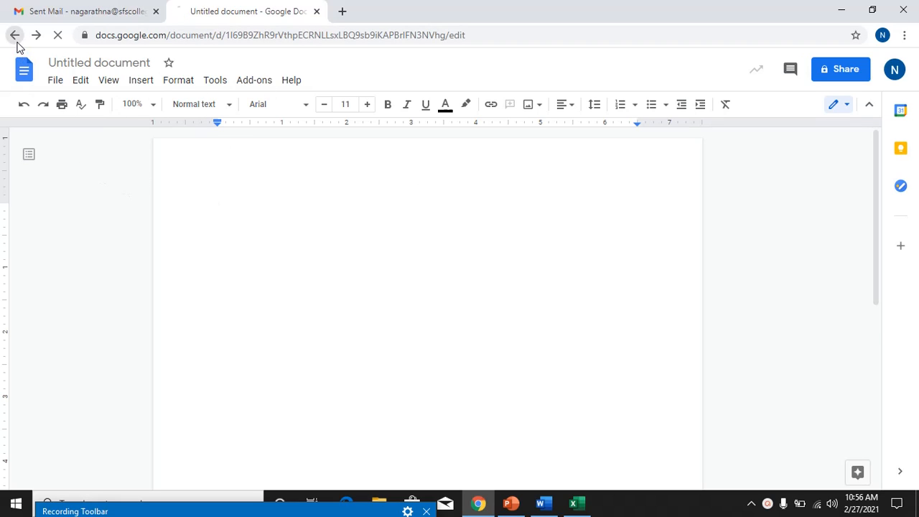
pyautogui.click(16, 41)
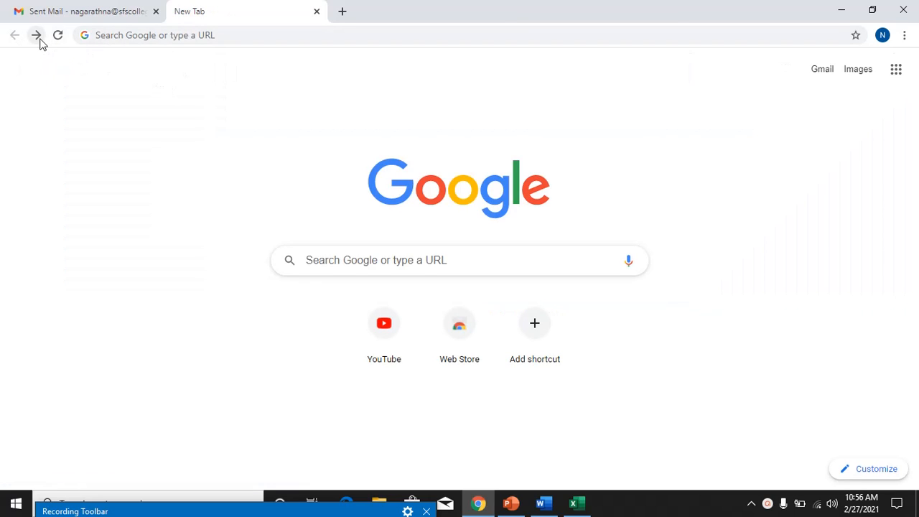
pyautogui.click(38, 38)
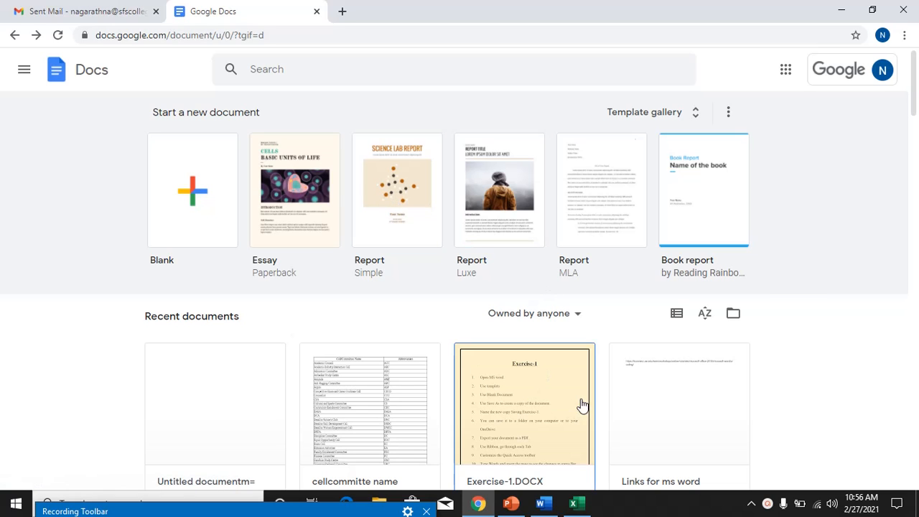
pyautogui.moveTo(913, 106); pyautogui.dragTo(886, 96)
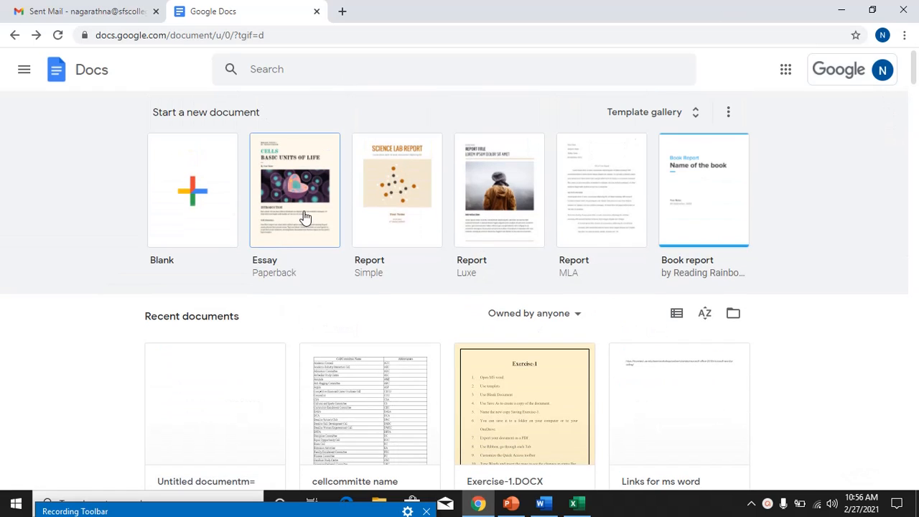
pyautogui.click(393, 195)
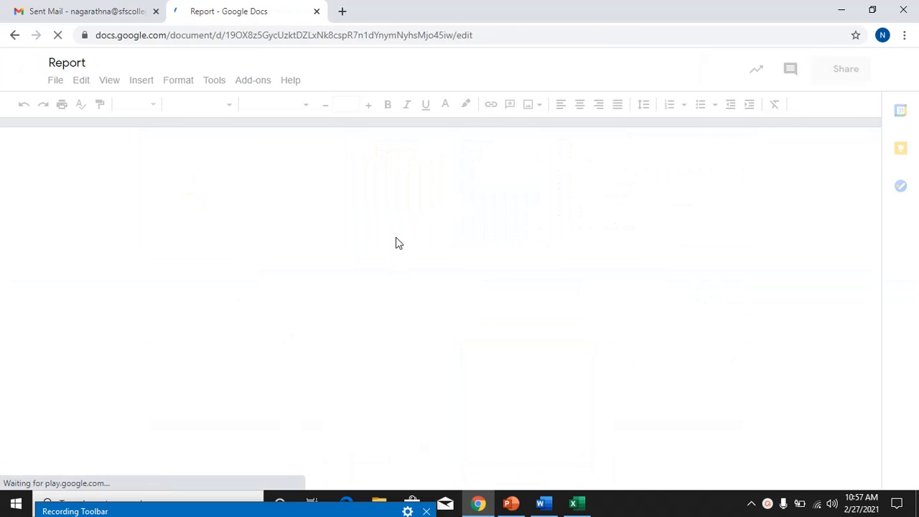
pyautogui.click(404, 245)
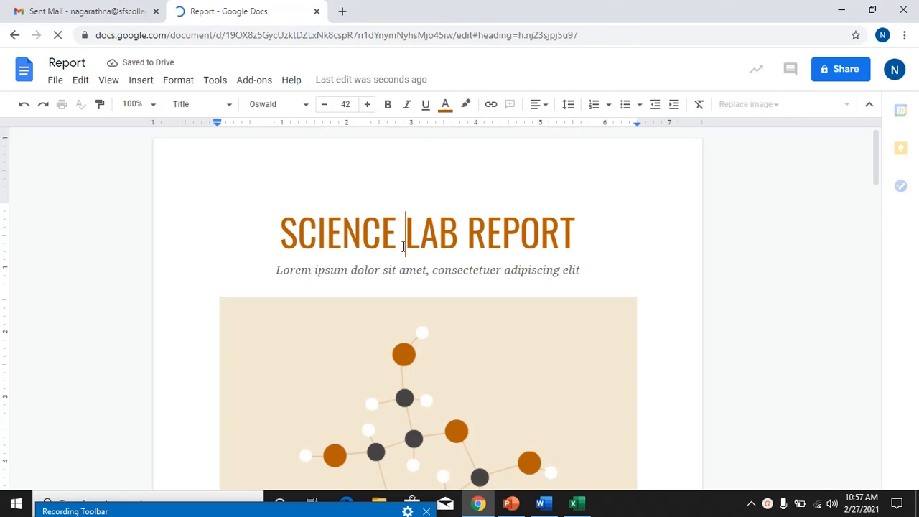
pyautogui.doubleClick(403, 245)
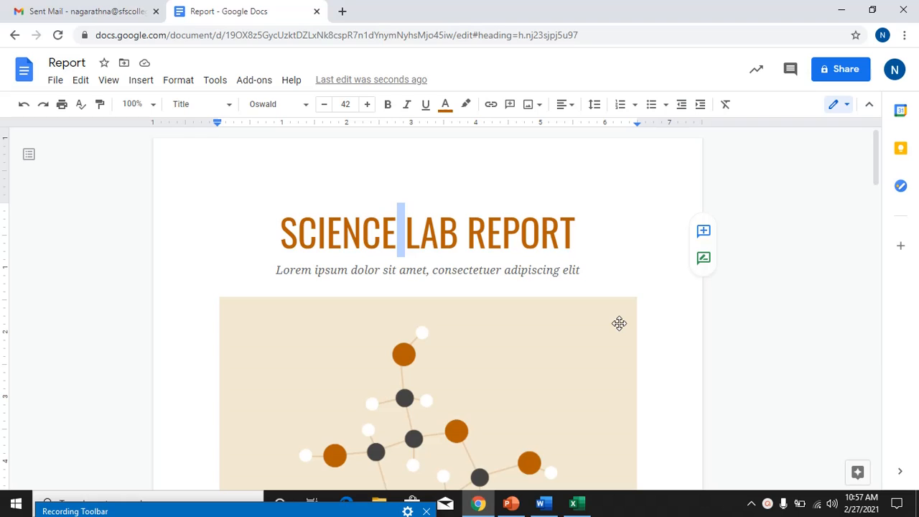
# Open the sharing settings of the Report document.
pyautogui.click(56, 81)
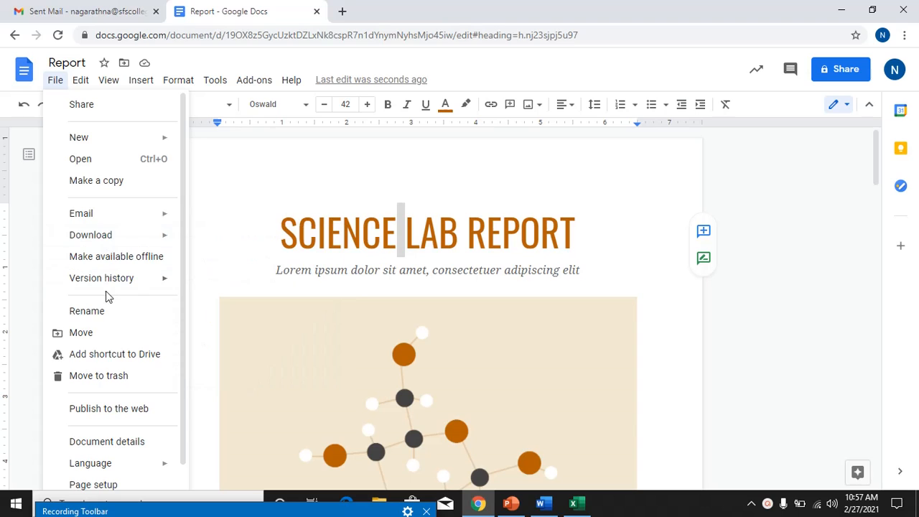
pyautogui.moveTo(108, 138)
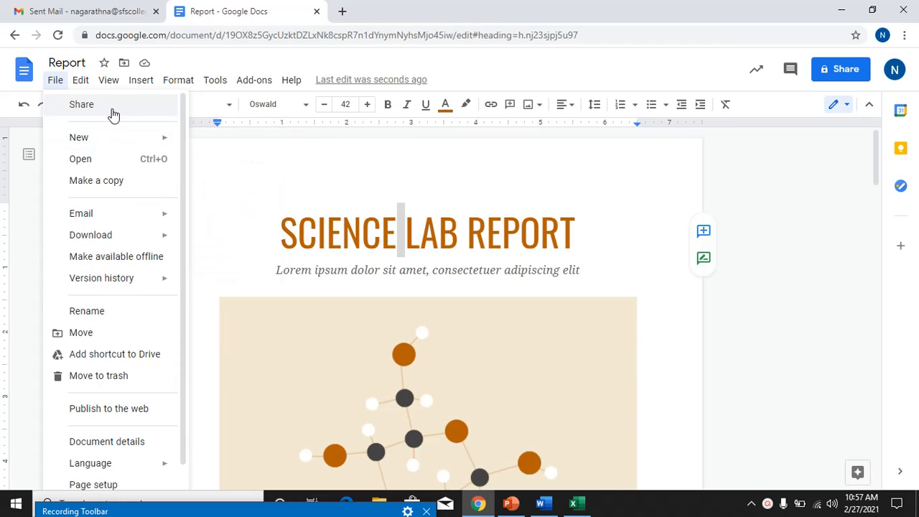
pyautogui.click(113, 114)
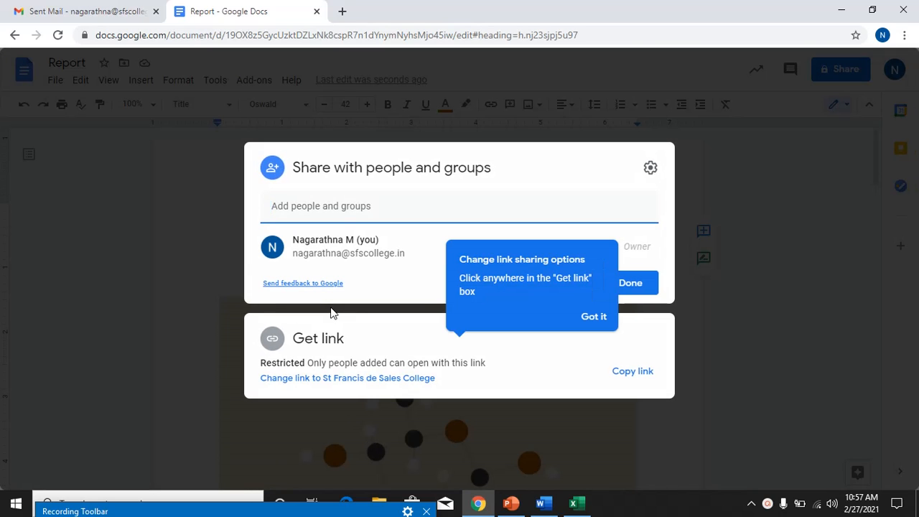
# View the suggested people for sharing the Report document, dismiss the sharing settings, and close the document.
pyautogui.click(299, 206)
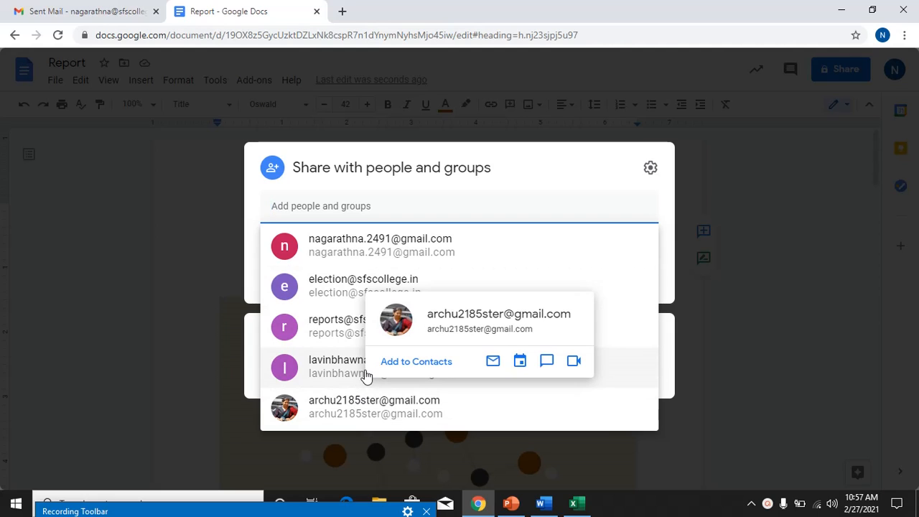
pyautogui.moveTo(363, 373)
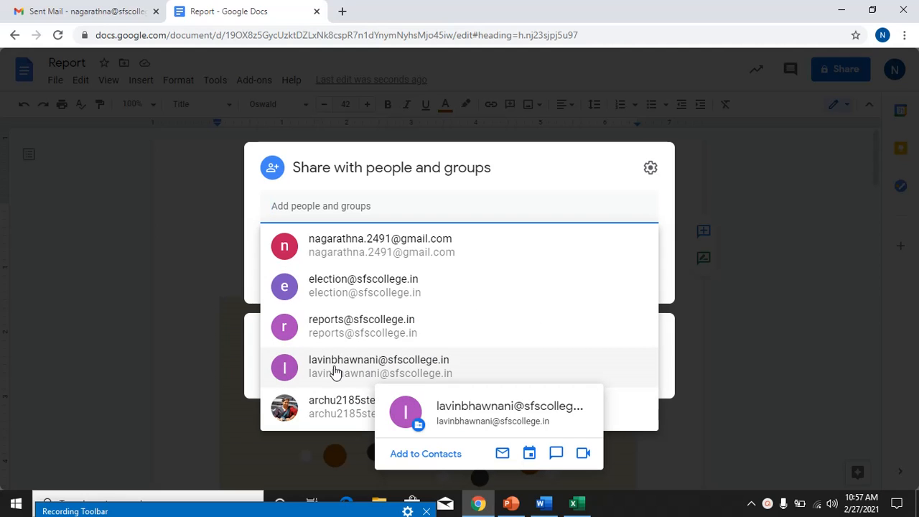
pyautogui.click(2, 280)
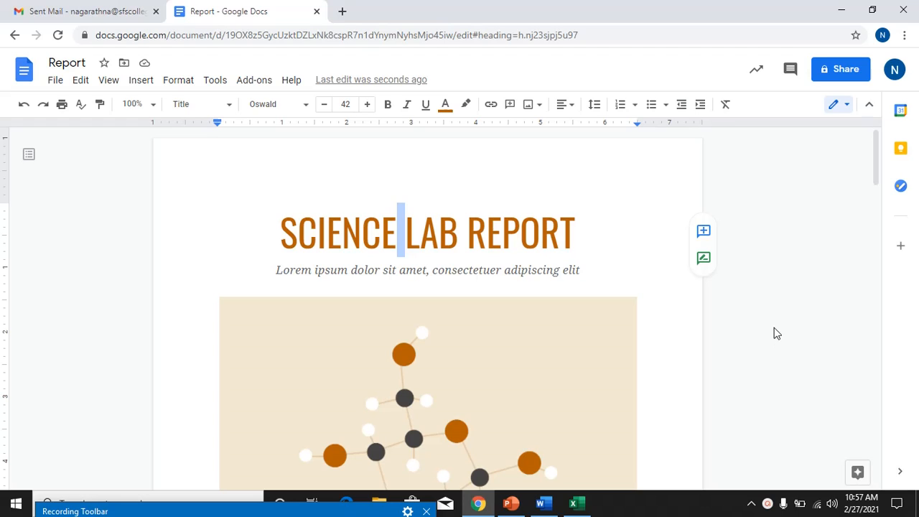
pyautogui.click(315, 12)
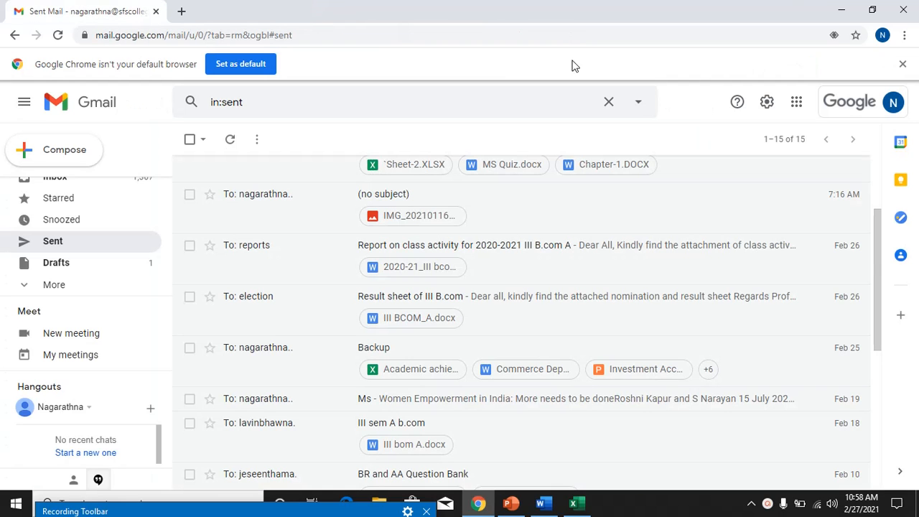
# Go to the desktop, open the short cut keys document in Word, and go to its beginning.
pyautogui.click(916, 506)
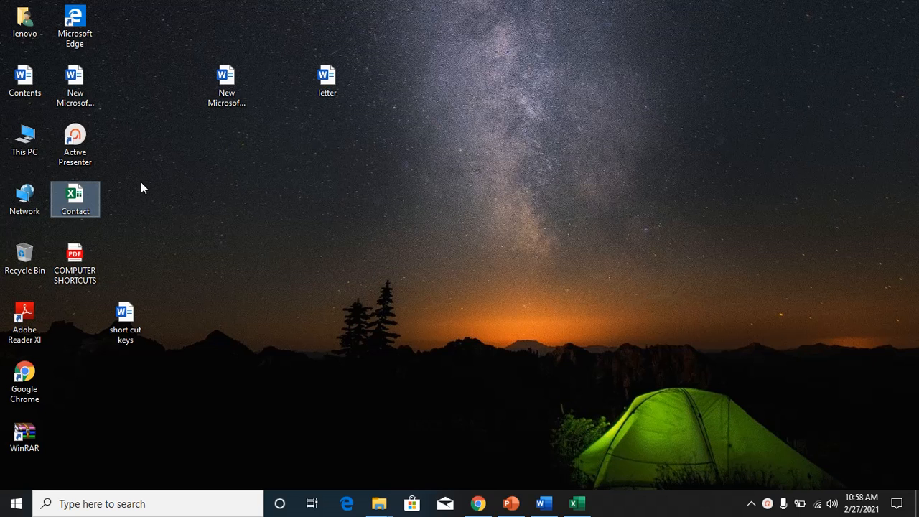
pyautogui.click(130, 307)
pyautogui.doubleClick(130, 308)
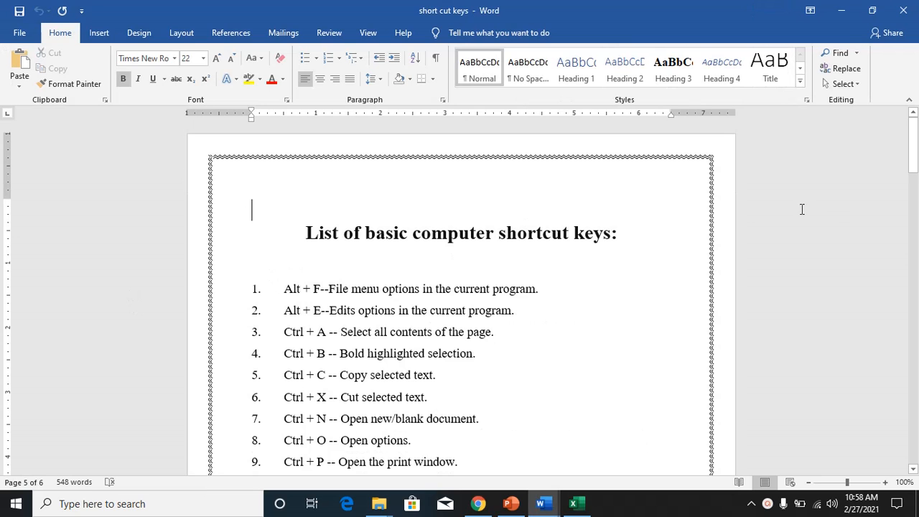
pyautogui.moveTo(914, 162)
pyautogui.mouseDown()
pyautogui.moveTo(914, 365)
pyautogui.moveTo(915, 147)
pyautogui.mouseUp()
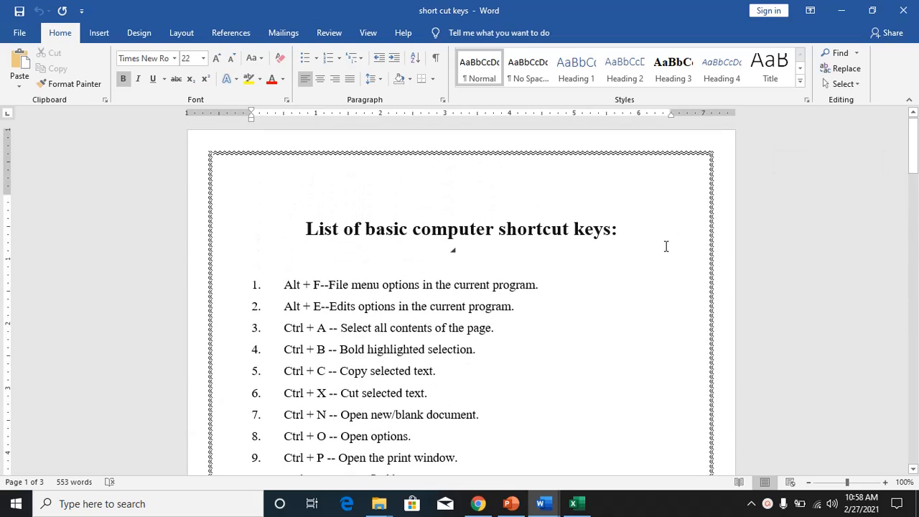
# Show the access key hints for the commands, then view the Themes gallery and close it without choosing a theme.
pyautogui.press('alt')
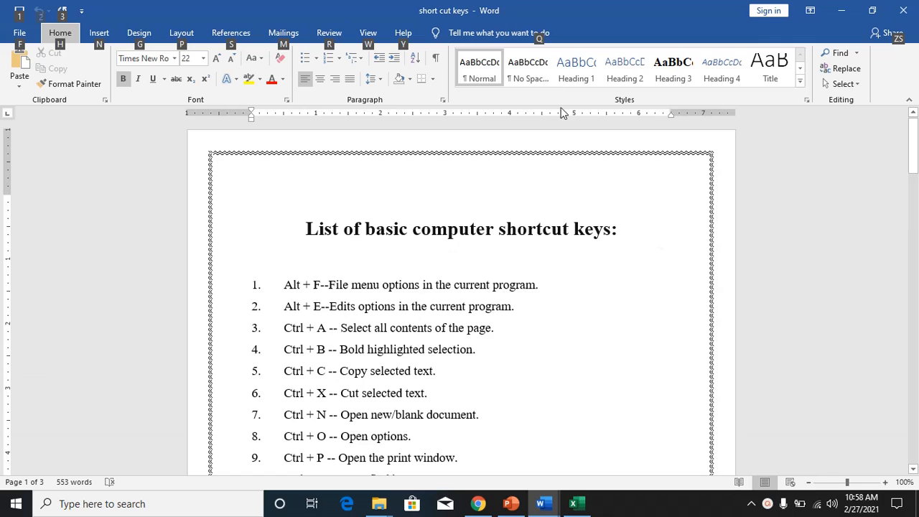
pyautogui.press('alt')
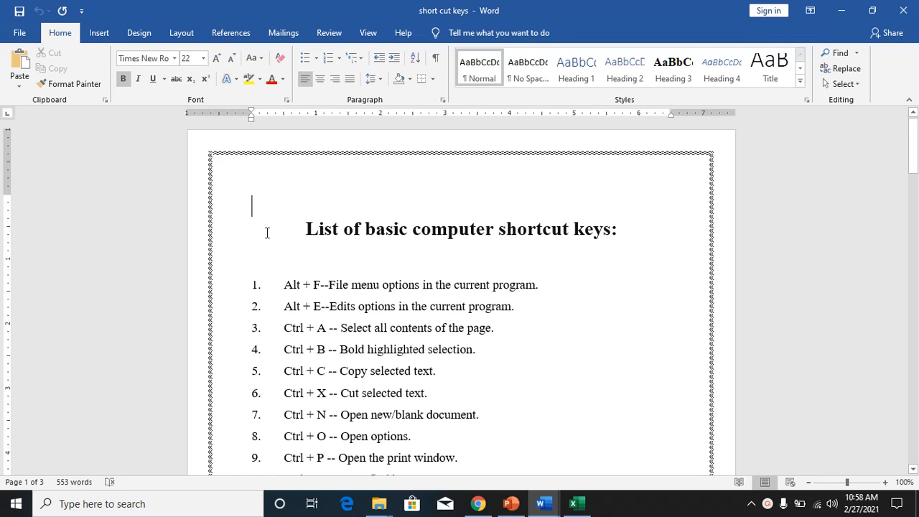
pyautogui.press('alt')
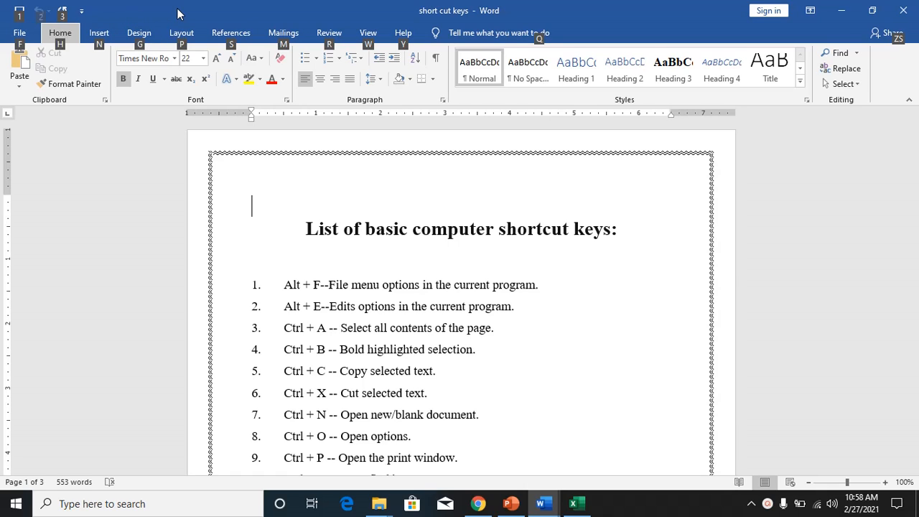
pyautogui.press('g')
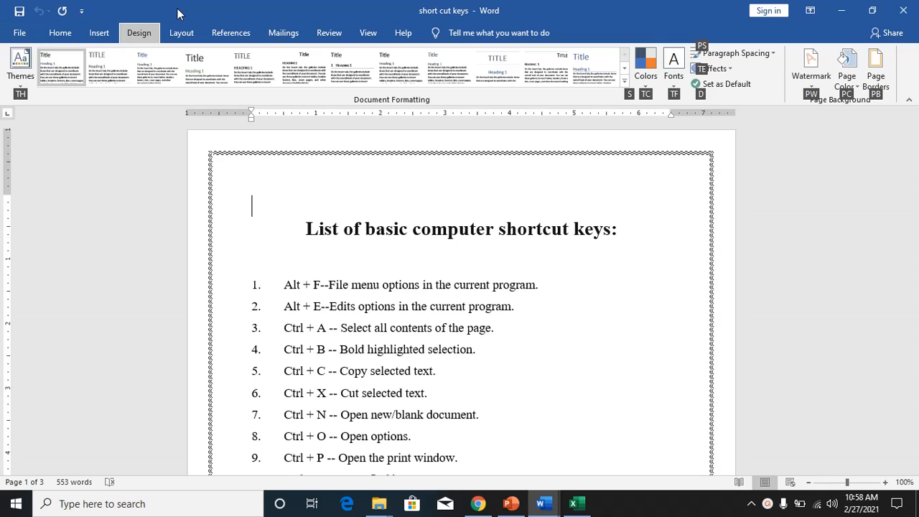
pyautogui.press('t')
pyautogui.press('h')
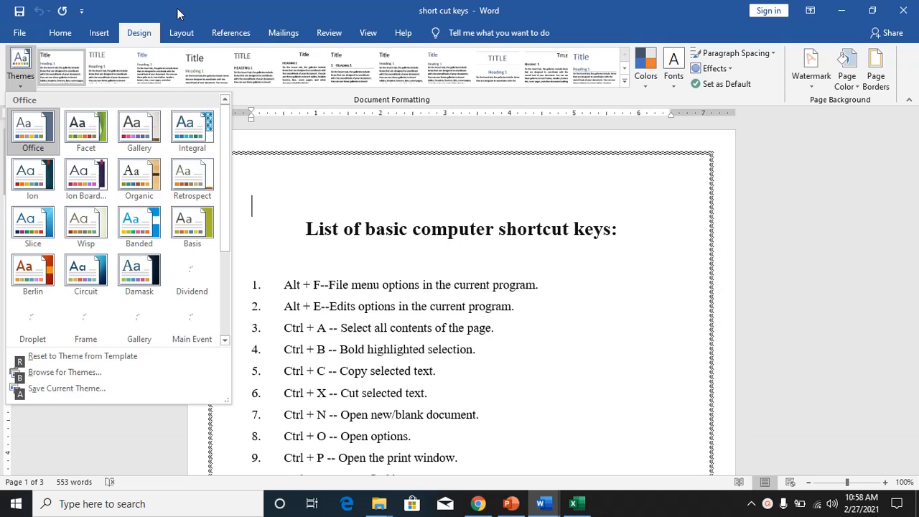
pyautogui.press('Escape')
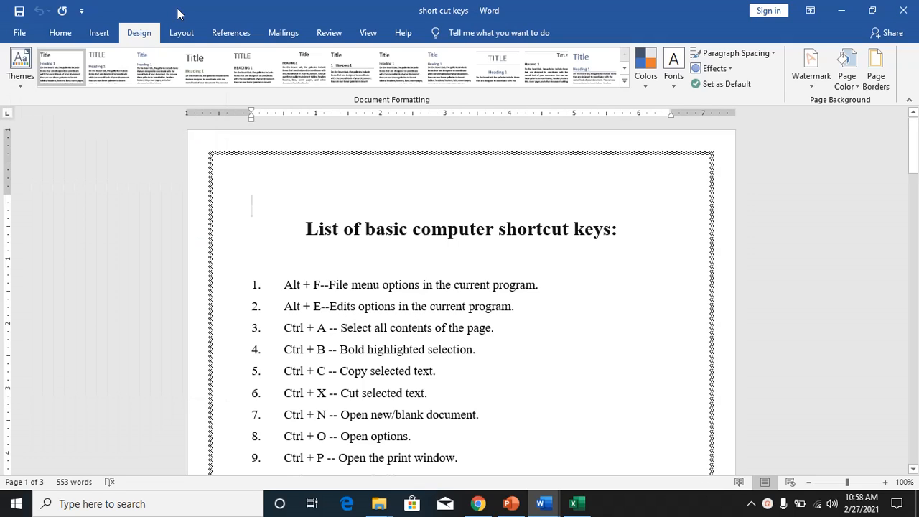
# Set the document's current design formatting as the default and confirm it.
pyautogui.press('alt')
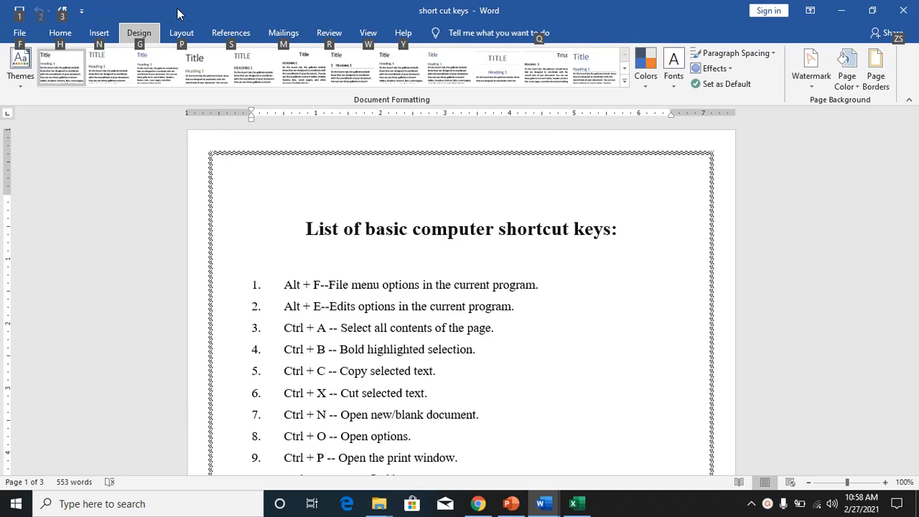
pyautogui.press('g')
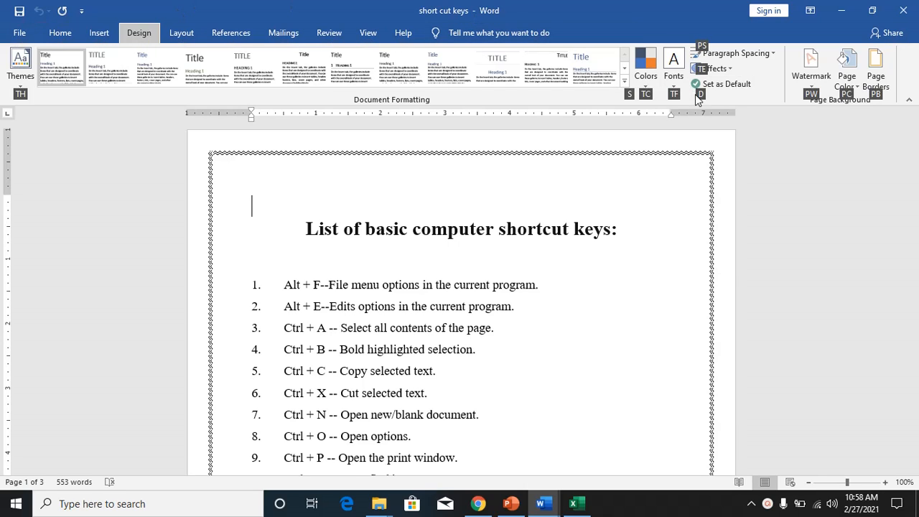
pyautogui.press('d')
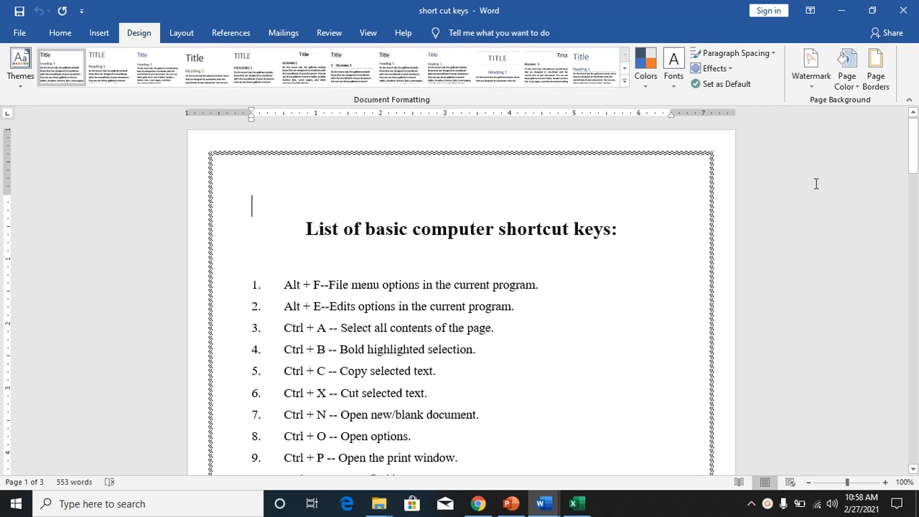
pyautogui.press('Return')
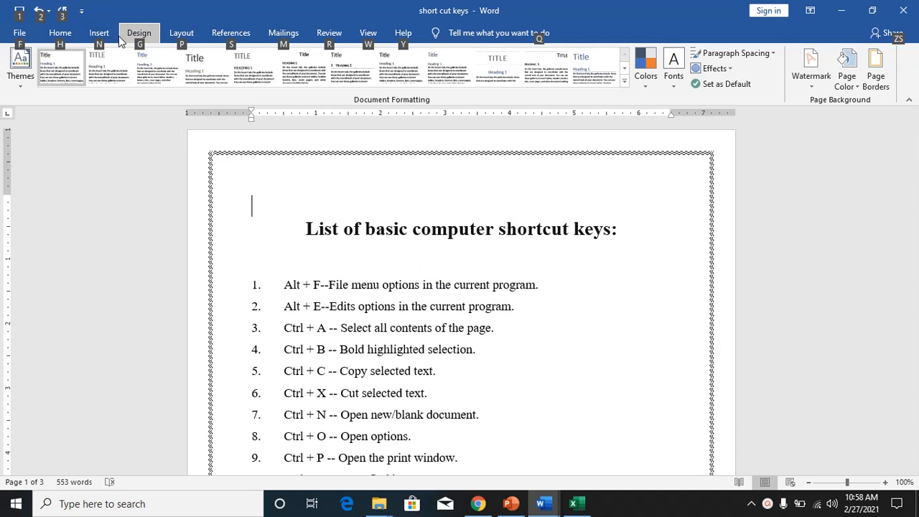
# View the list of actions available to undo and close it without undoing anything.
pyautogui.press('alt')
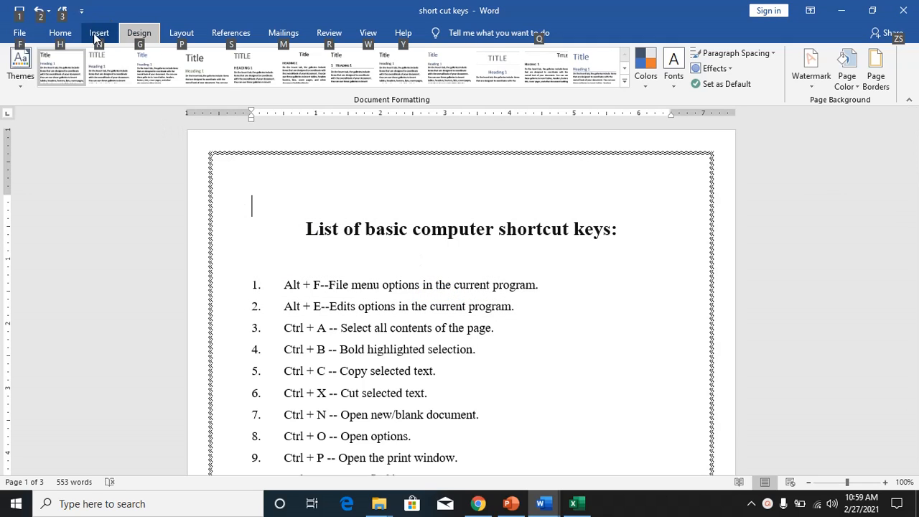
pyautogui.click(48, 11)
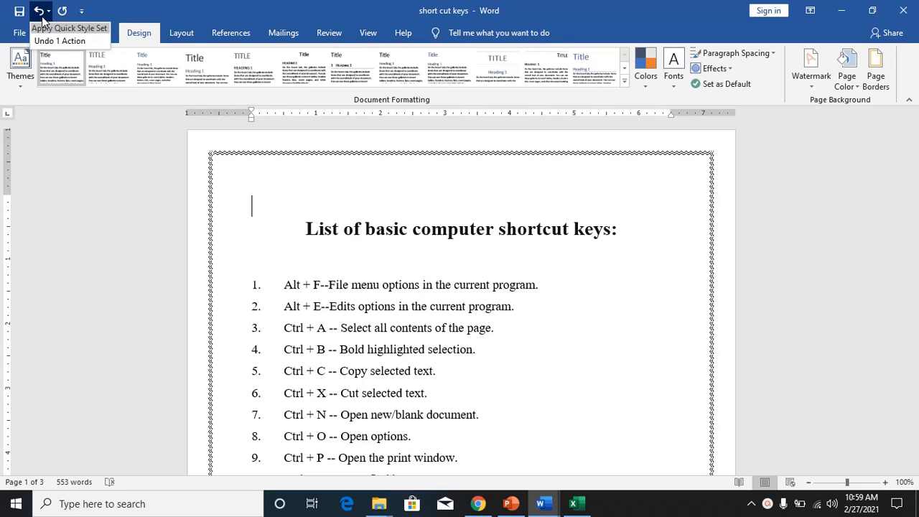
pyautogui.click(87, 225)
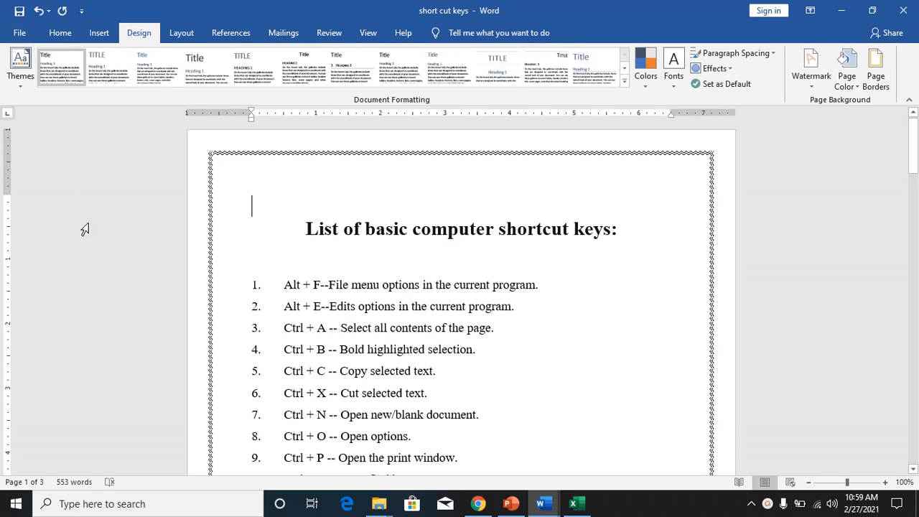
# Misspell the word "menu" in the first list item as "maanu".
pyautogui.doubleClick(365, 288)
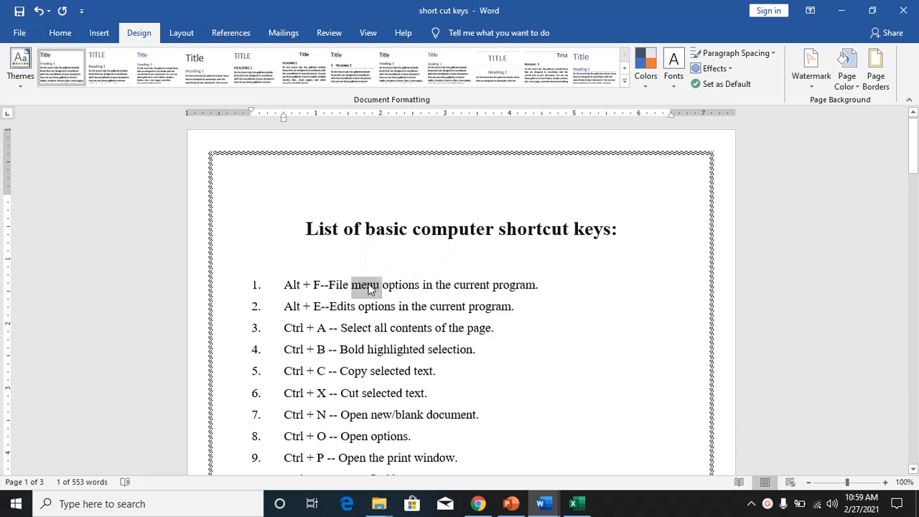
pyautogui.click(367, 286)
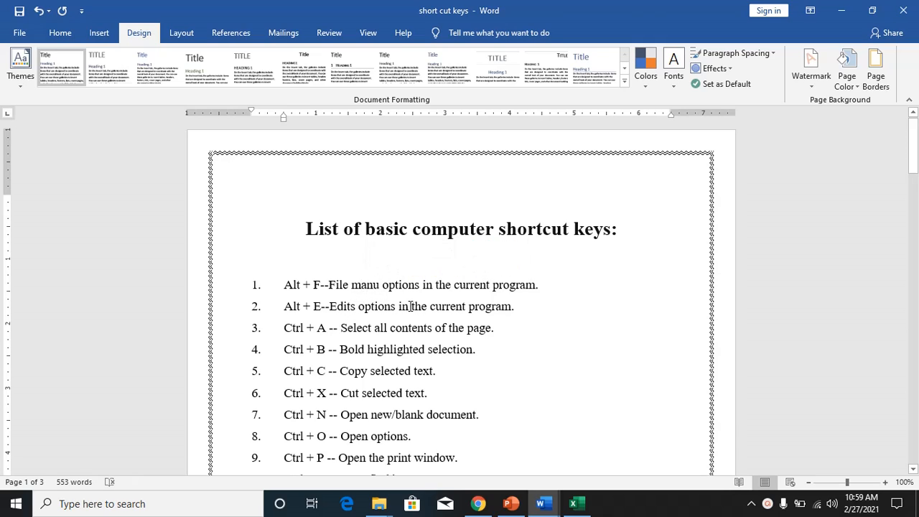
pyautogui.click(373, 285)
pyautogui.click(366, 284)
pyautogui.write('a')
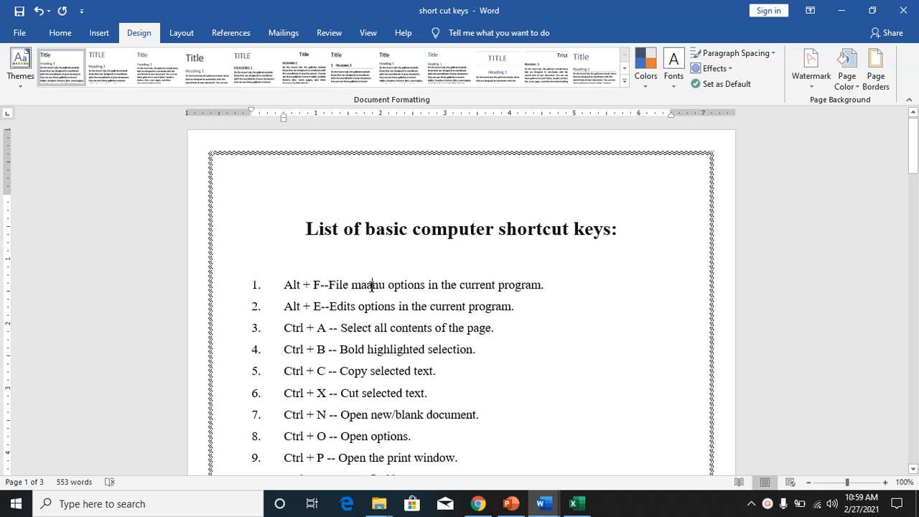
pyautogui.doubleClick(366, 288)
pyautogui.click(367, 292)
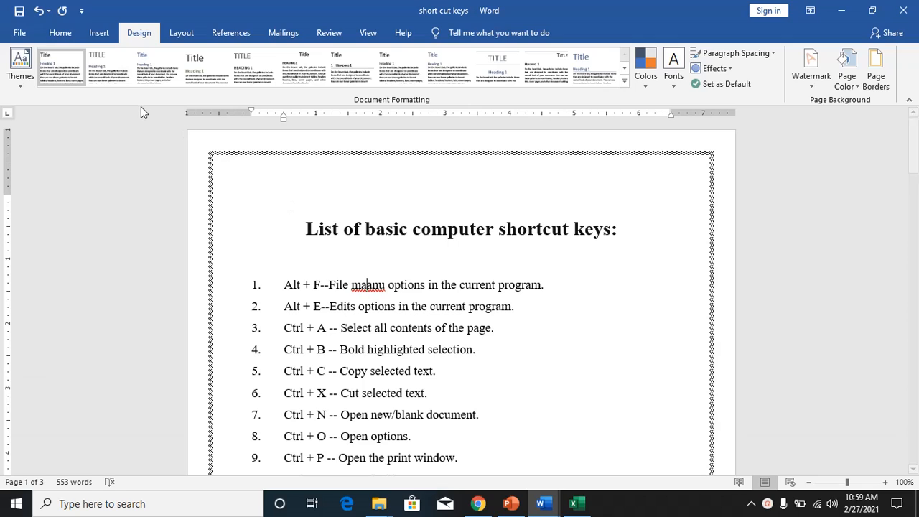
# View the customization options for quick-access commands, run the spelling check on "maanu", and close it without a correction.
pyautogui.click(81, 10)
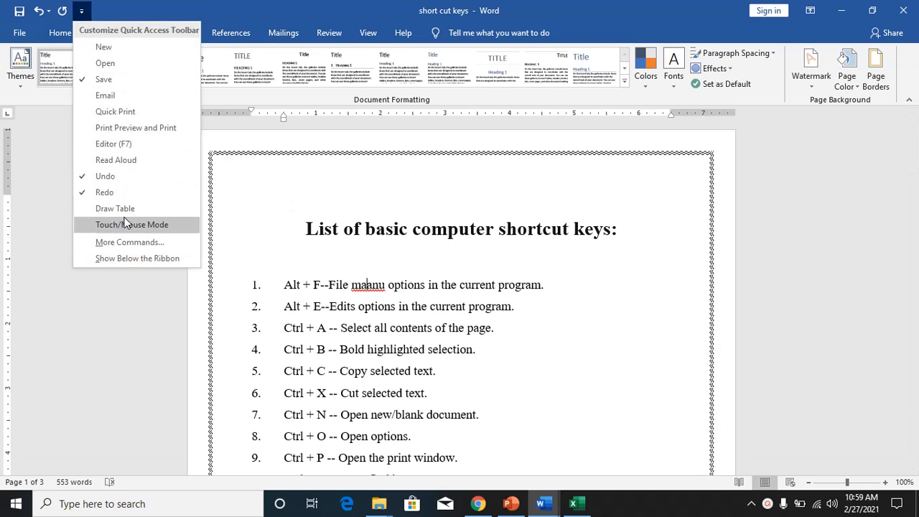
pyautogui.click(111, 323)
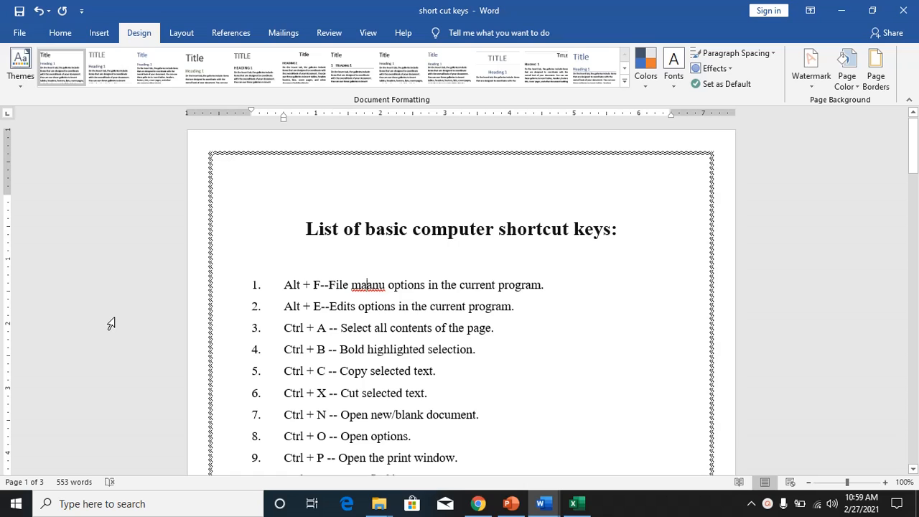
pyautogui.press('F7')
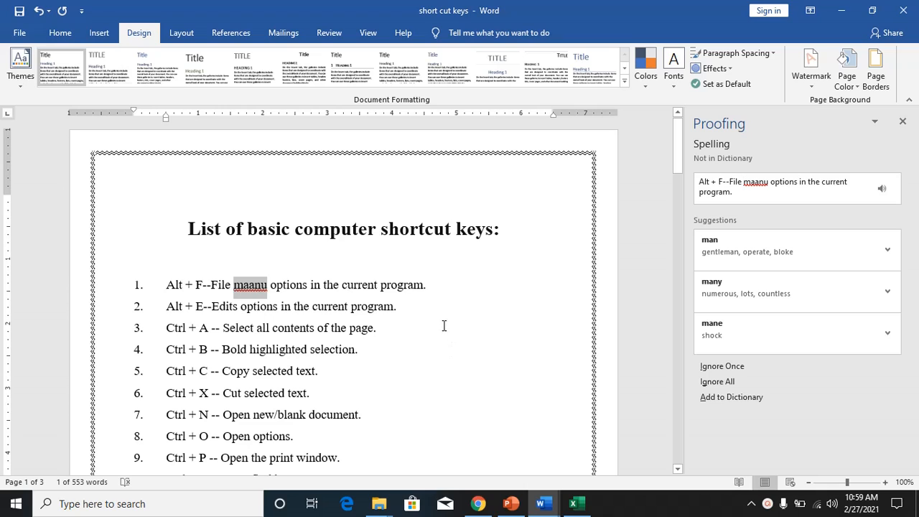
pyautogui.click(903, 121)
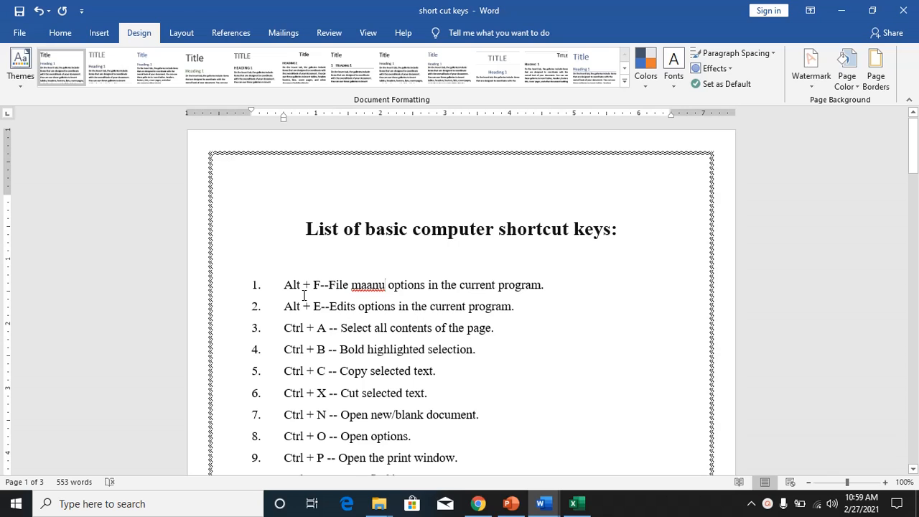
# Try the first two listed shortcuts by viewing the file commands and the Find and Replace dialog, dismissing each.
pyautogui.hotkey('alt', 'f')
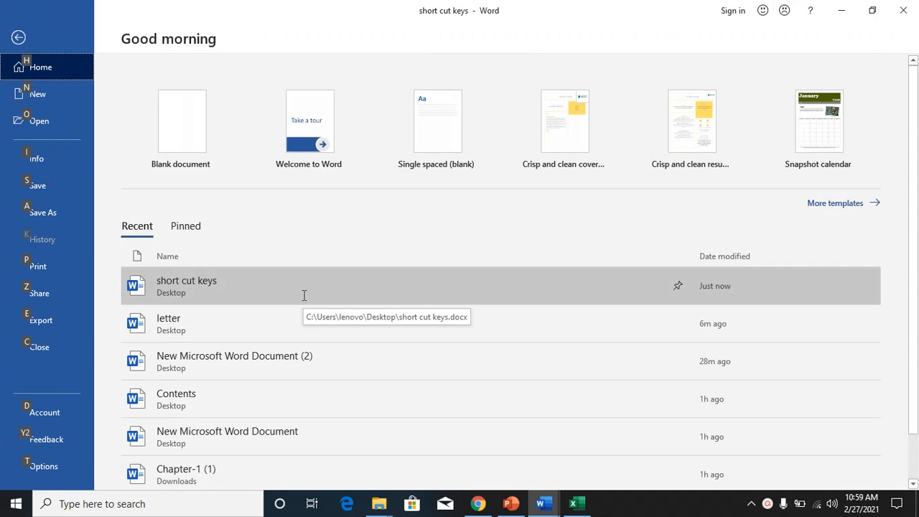
pyautogui.press('Escape')
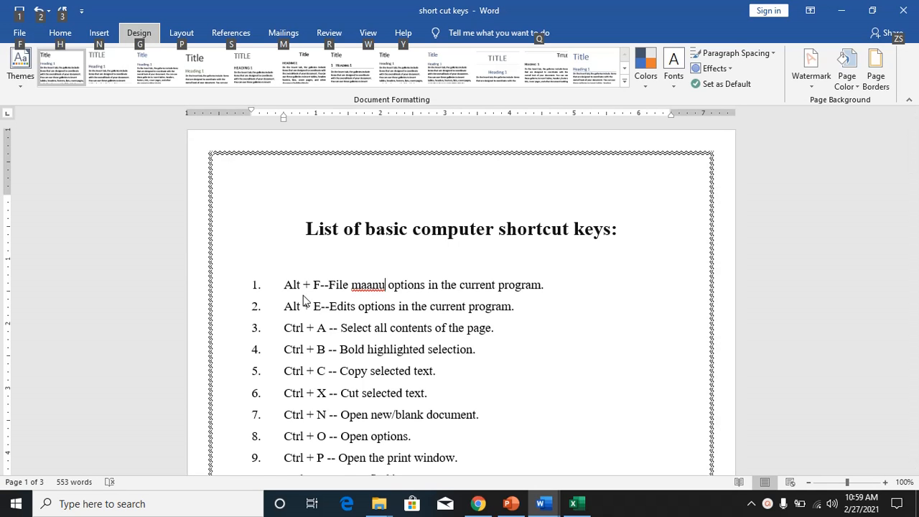
pyautogui.press('e')
pyautogui.press('e')
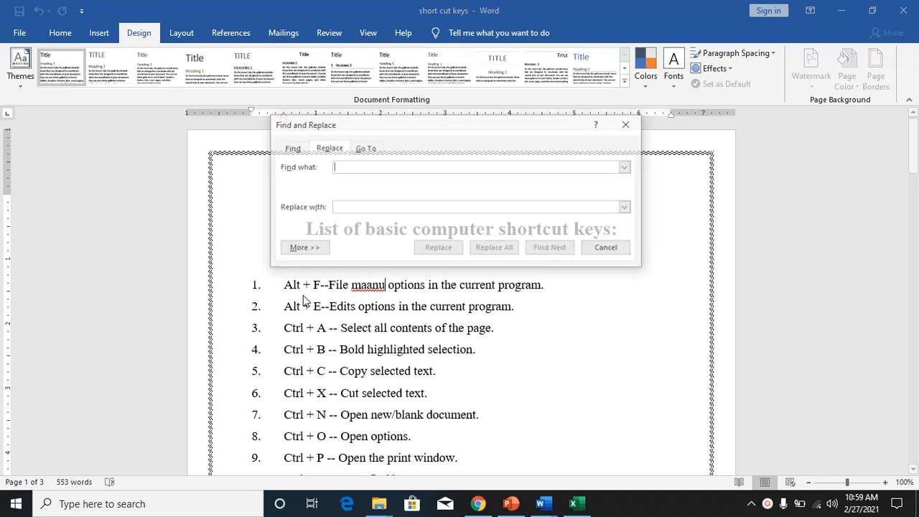
pyautogui.press('Escape')
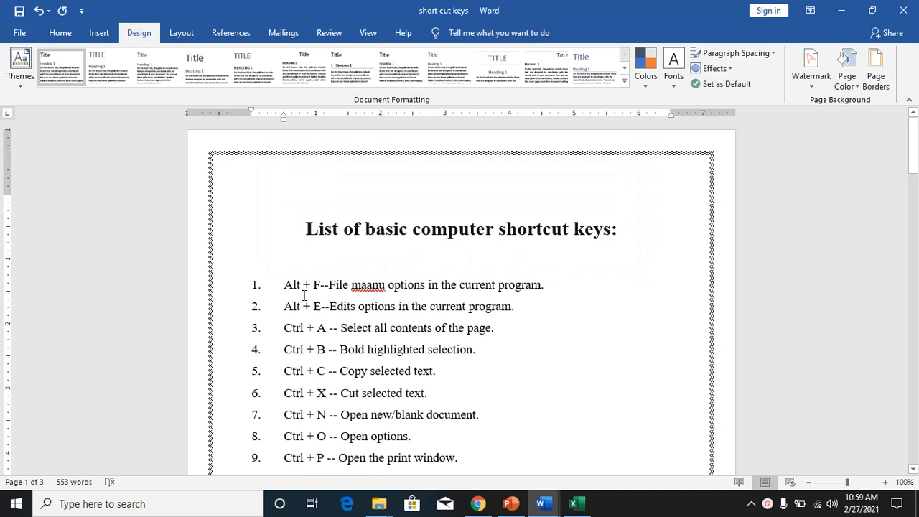
pyautogui.hotkey('alt', 'e')
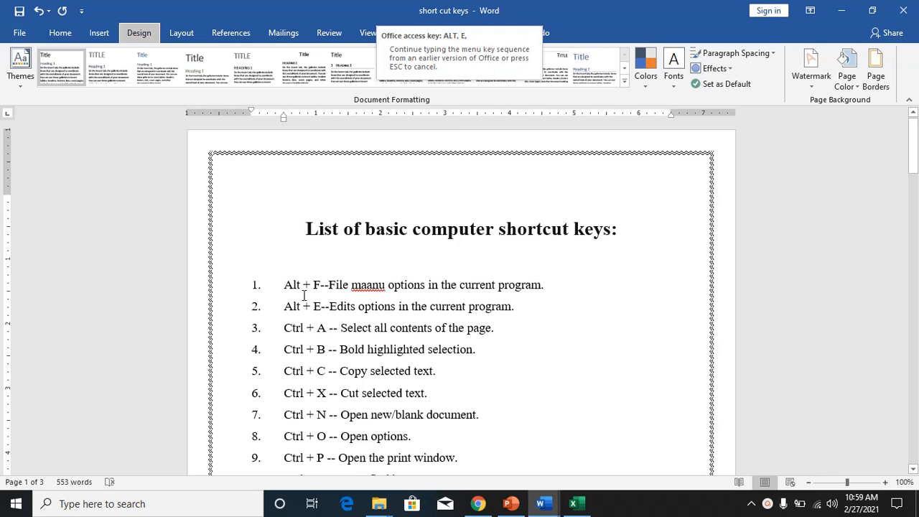
pyautogui.doubleClick(306, 305)
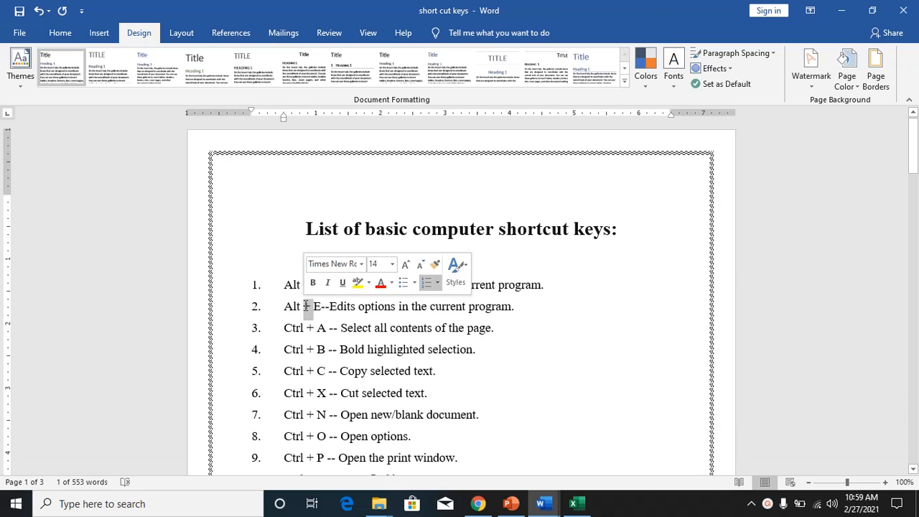
pyautogui.doubleClick(303, 328)
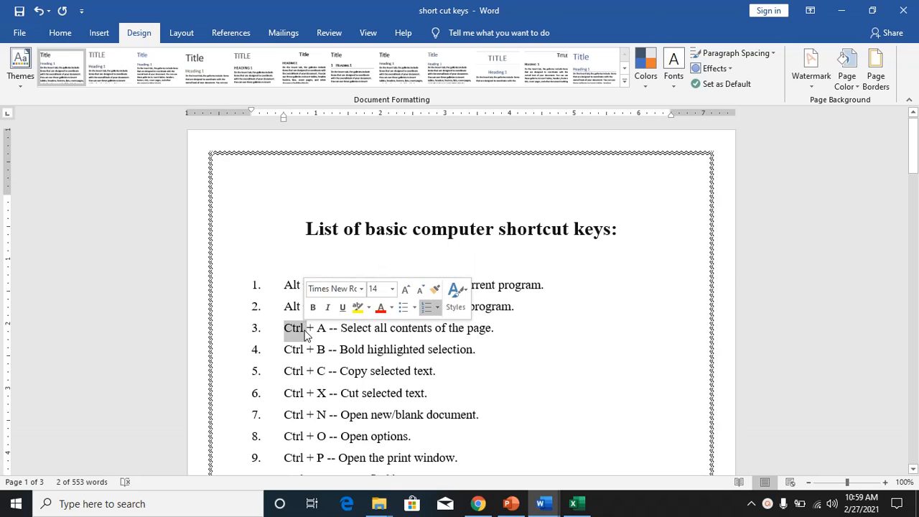
# Select the entire contents of the shortcut list document, and clear the selection.
pyautogui.doubleClick(311, 328)
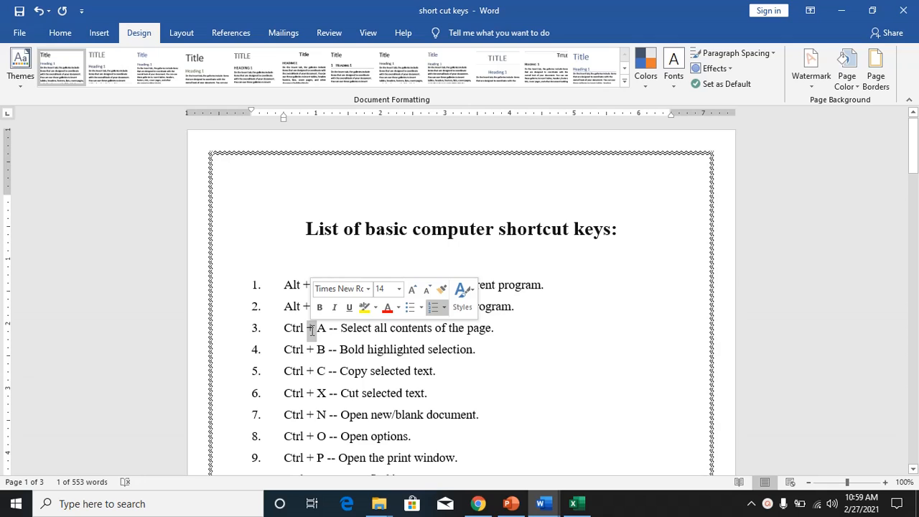
pyautogui.click(453, 332)
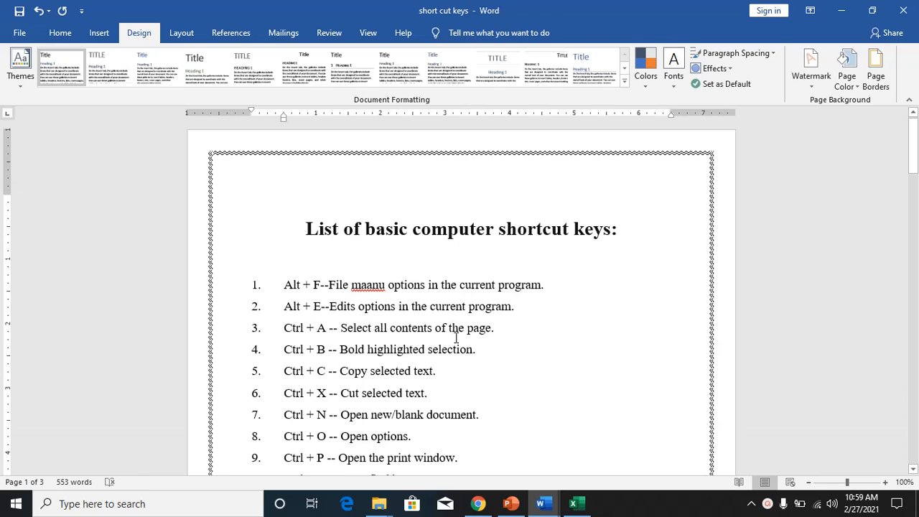
pyautogui.hotkey('ctrl', 'a')
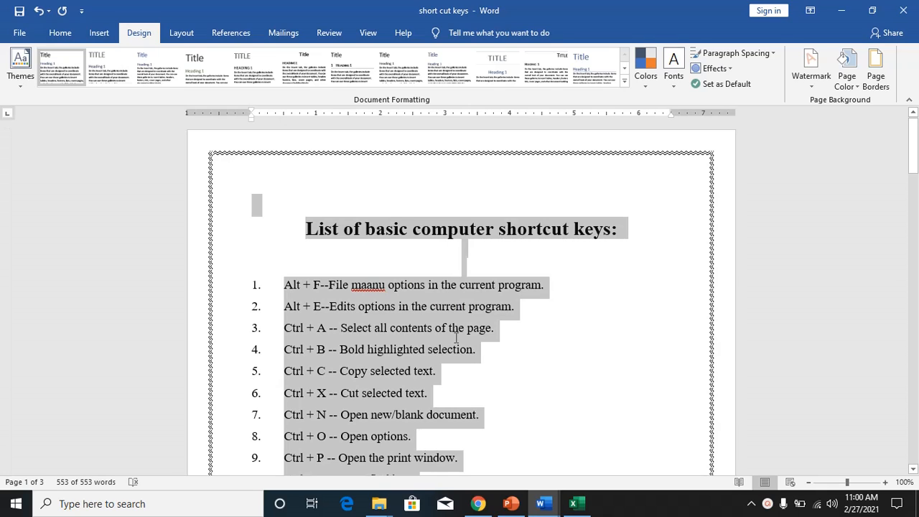
pyautogui.click(502, 382)
# Bold the words "Bold highlighted selection" in list item 4.
pyautogui.click(347, 350)
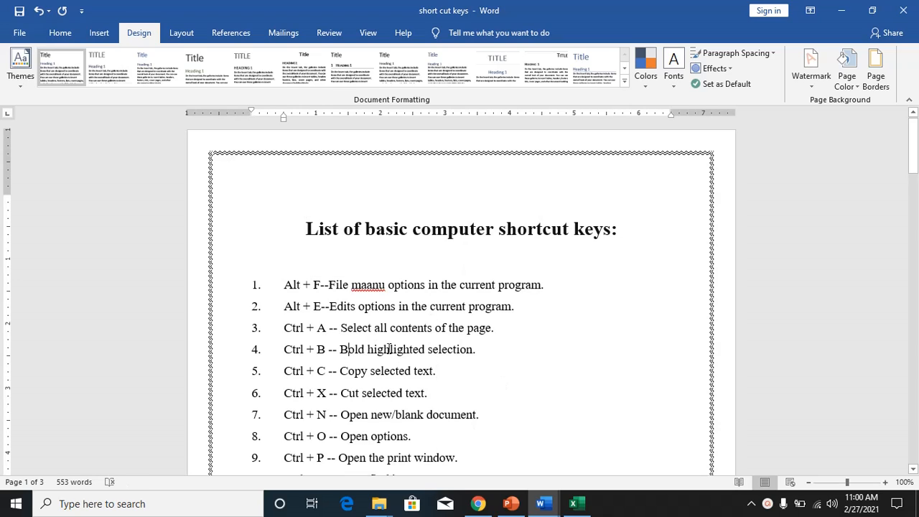
pyautogui.moveTo(342, 350); pyautogui.dragTo(472, 350)
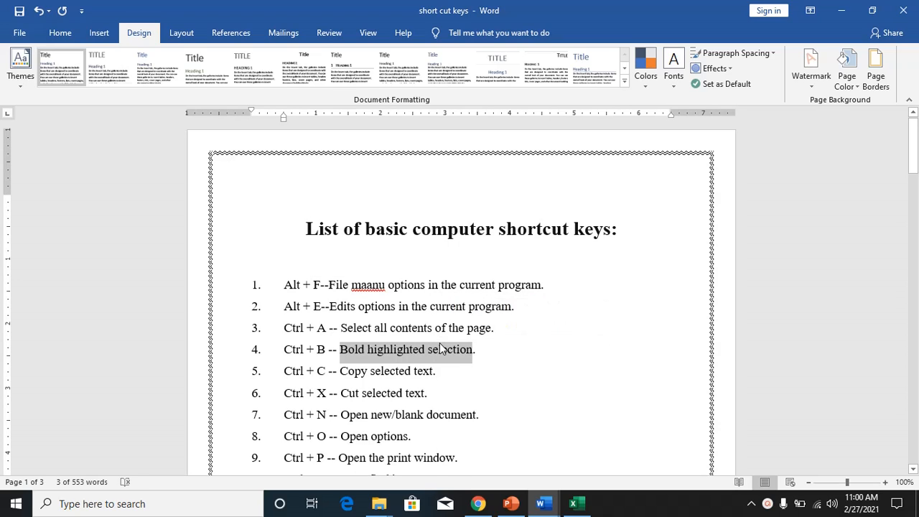
pyautogui.write('we are glad to inform you that we are arranging college day at our college. We would be most honoured if you can be our college day’s chief guest and deliver your key note address to the gatherings. We look forward to hear your positive confirmation of our college day invitation.')
pyautogui.hotkey('ctrl', 'z')
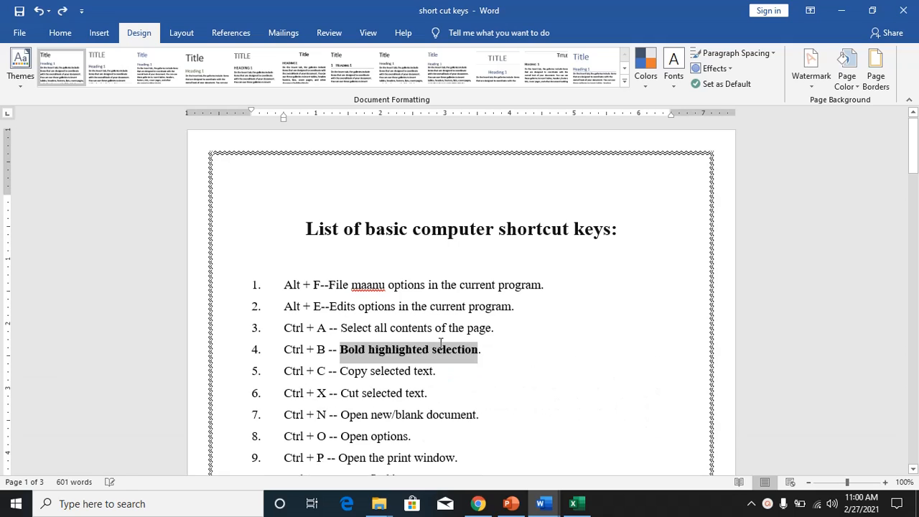
pyautogui.hotkey('ctrl', 'b')
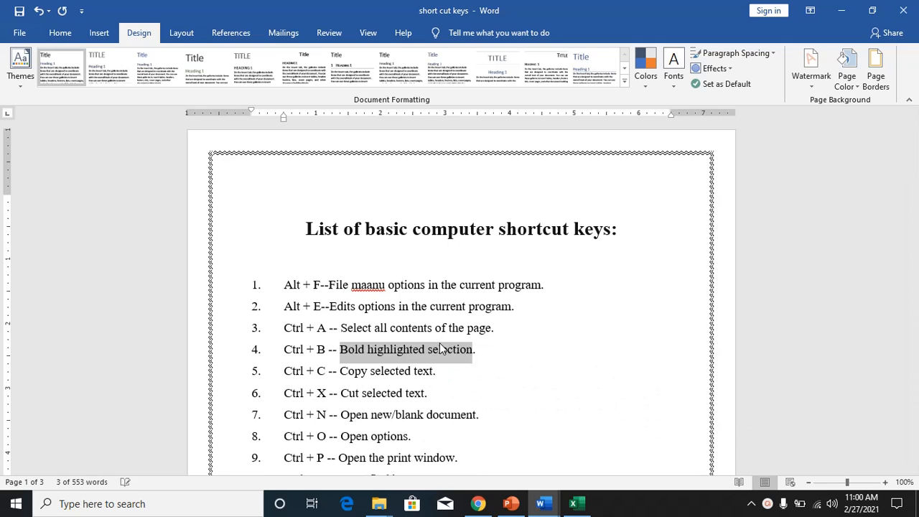
pyautogui.hotkey('ctrl', 'b')
pyautogui.click(531, 377)
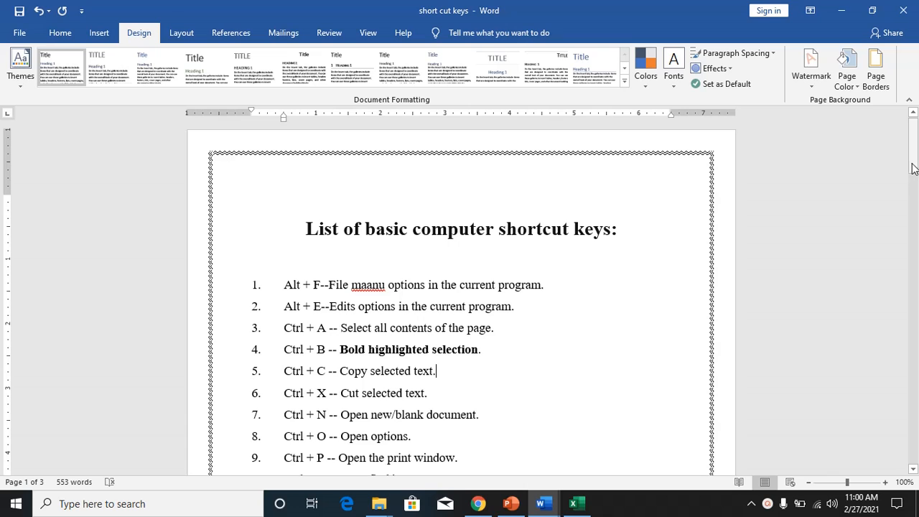
# Remove the bold formatting from "Bold highlighted selection" in list item 4.
pyautogui.moveTo(914, 170); pyautogui.dragTo(916, 188)
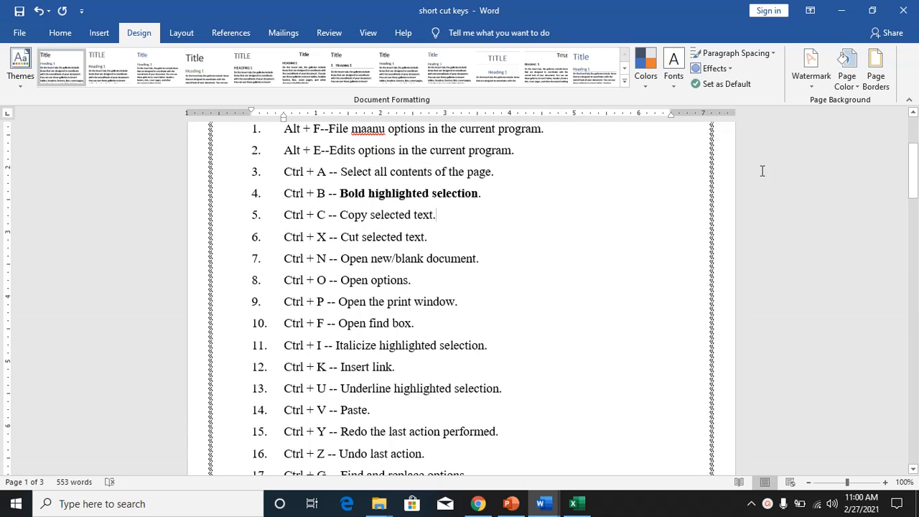
pyautogui.moveTo(340, 194); pyautogui.dragTo(478, 195)
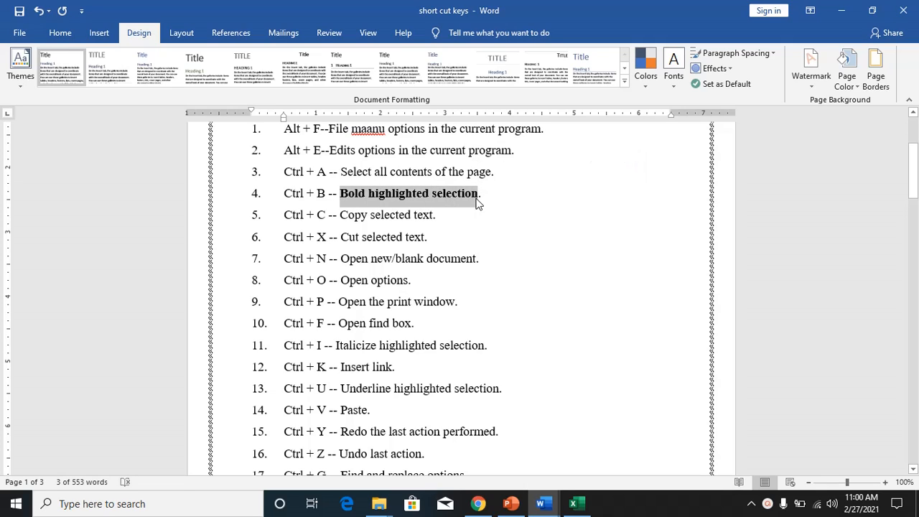
pyautogui.hotkey('ctrl', 'b')
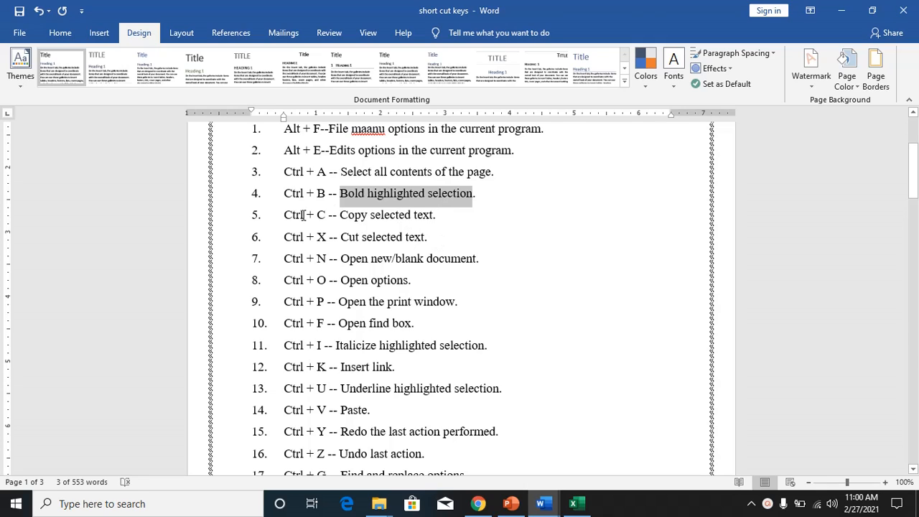
# Copy the whole "Copy selected text" item into a new line below item 14, and undo the insertion.
pyautogui.moveTo(284, 215); pyautogui.dragTo(442, 215)
pyautogui.hotkey('ctrl', 'c')
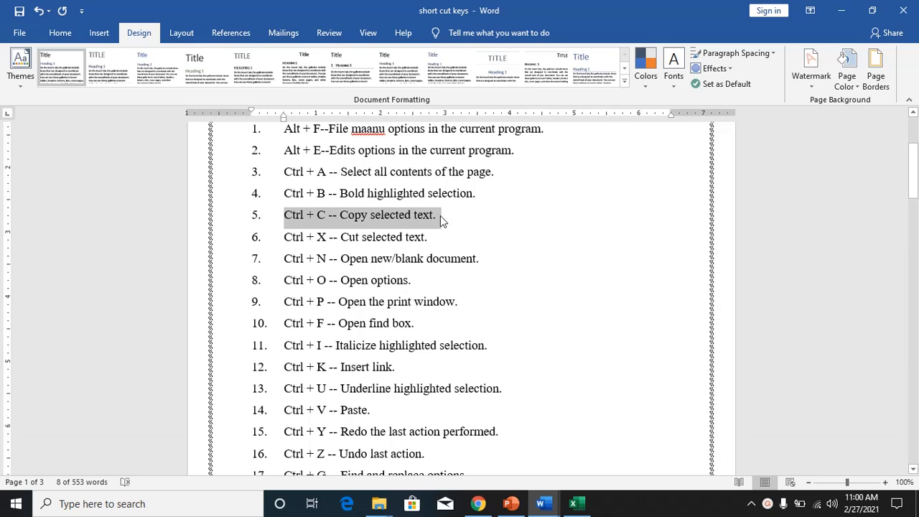
pyautogui.click(453, 230)
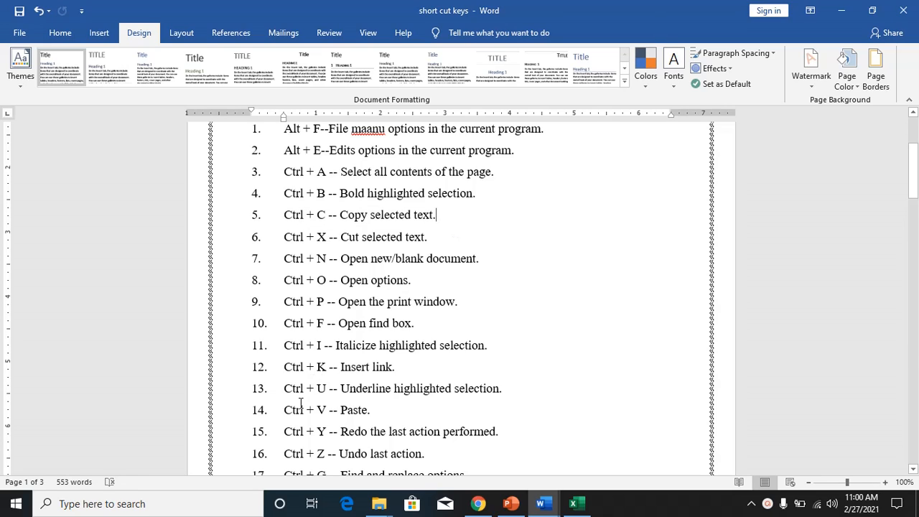
pyautogui.click(378, 409)
pyautogui.press('Return')
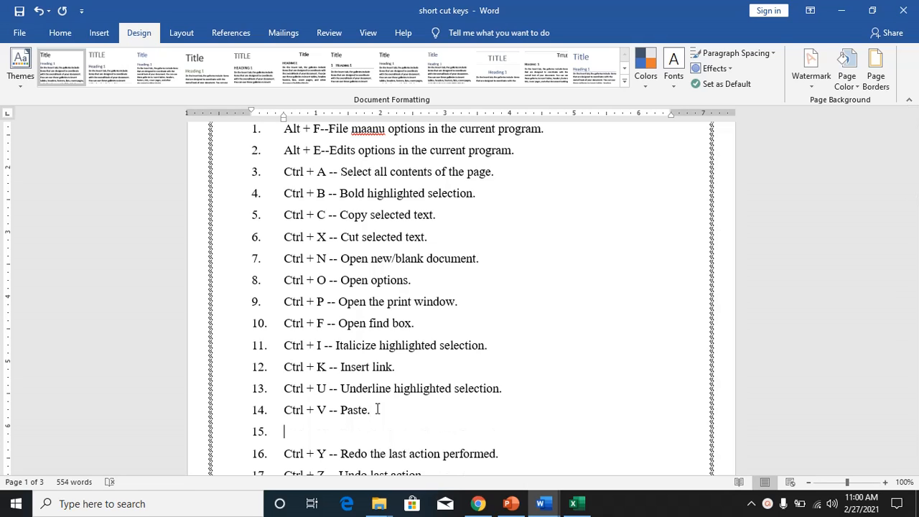
pyautogui.hotkey('ctrl', 'v')
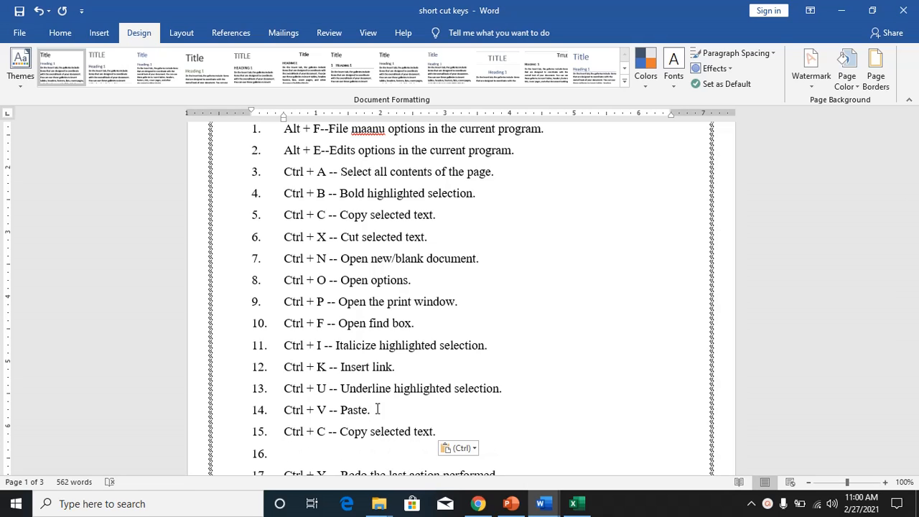
pyautogui.hotkey('ctrl', 'z')
pyautogui.hotkey('ctrl', 'z')
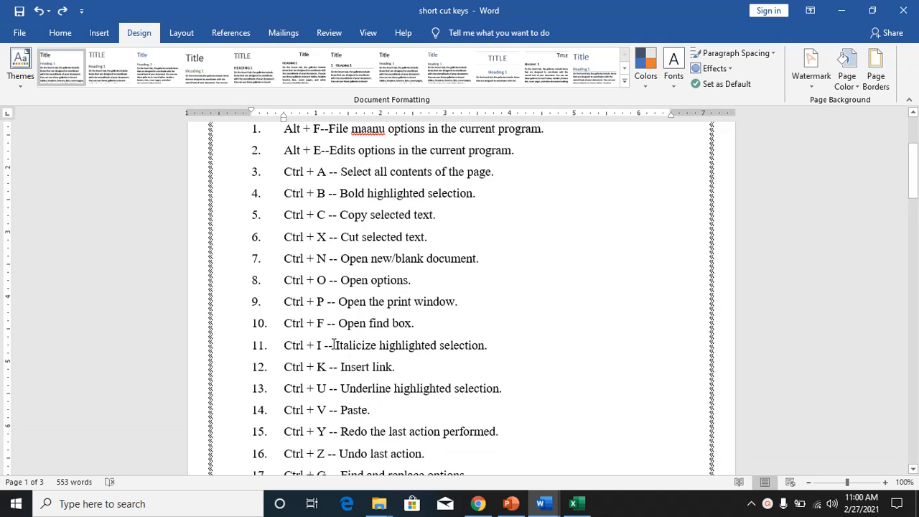
# Italicize all of list item 11, and view the Insert Hyperlink options for it without adding a link.
pyautogui.moveTo(327, 346); pyautogui.dragTo(432, 344)
pyautogui.moveTo(483, 340); pyautogui.dragTo(493, 334)
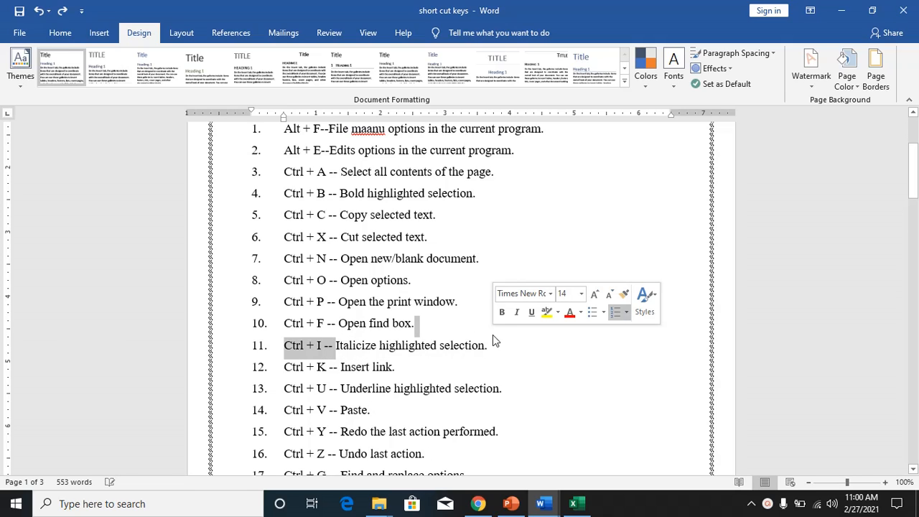
pyautogui.click(375, 345)
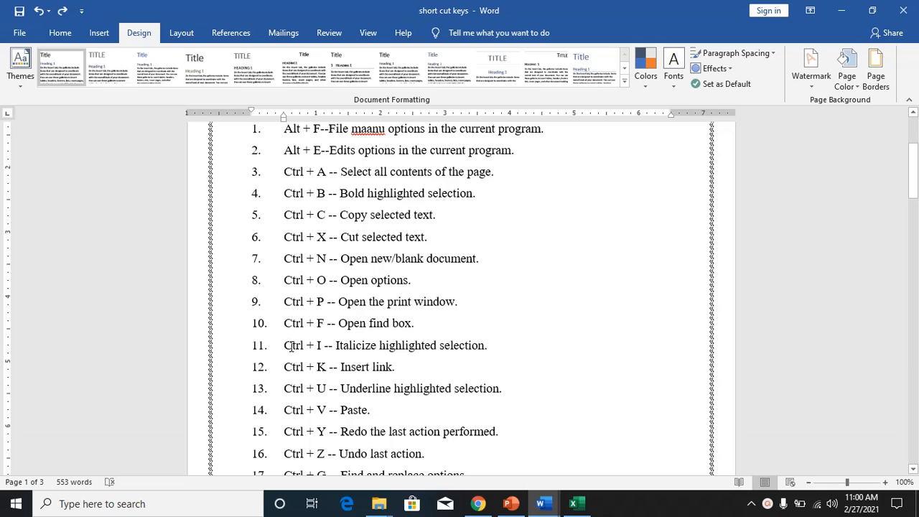
pyautogui.moveTo(286, 345); pyautogui.dragTo(489, 343)
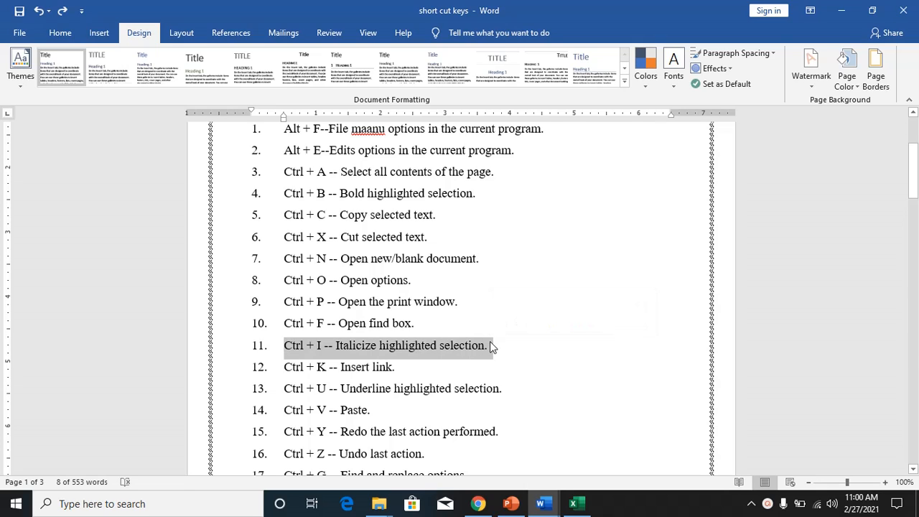
pyautogui.hotkey('ctrl', 'i')
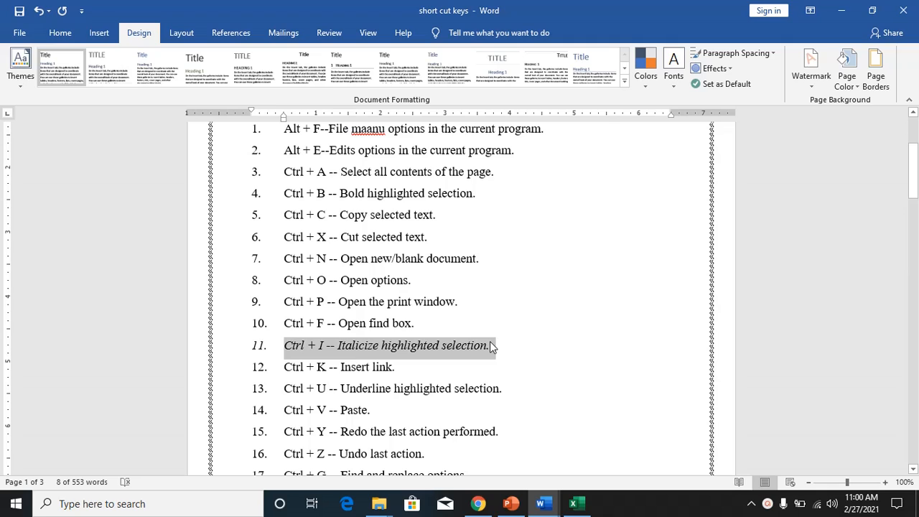
pyautogui.hotkey('ctrl', 'k')
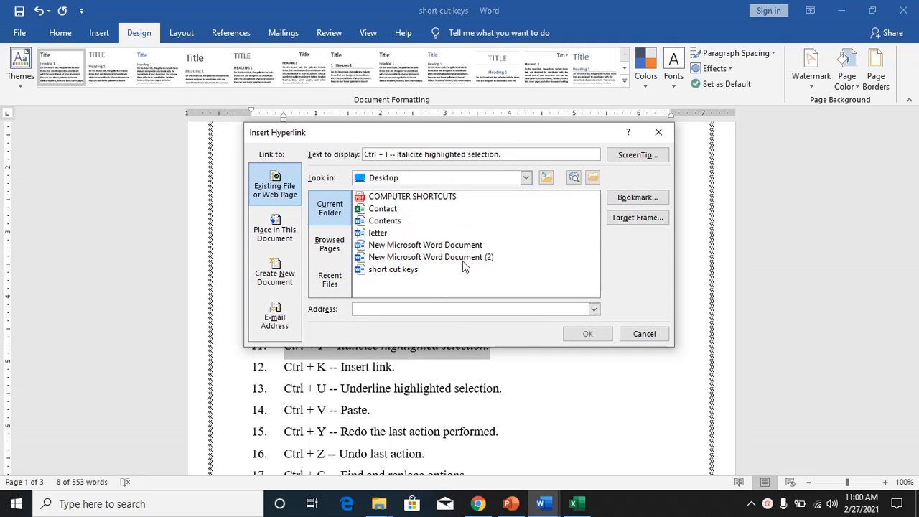
pyautogui.click(644, 336)
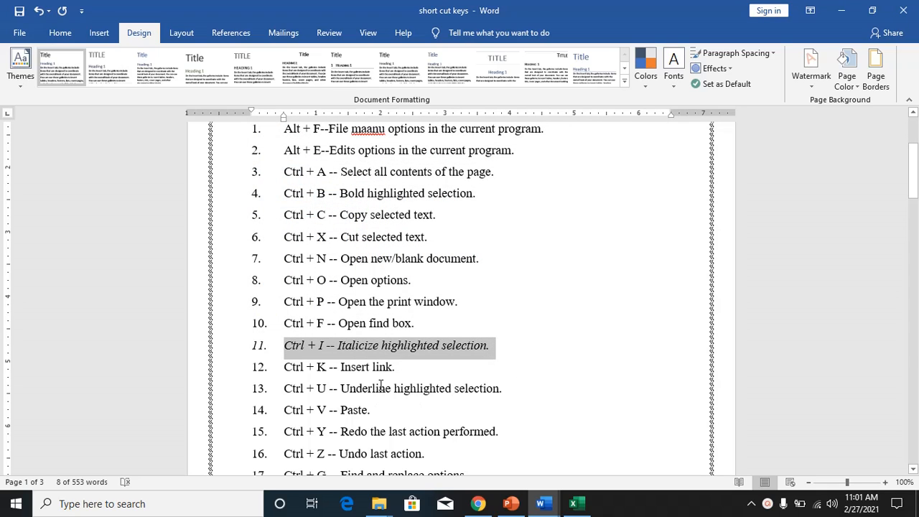
# Underline the description "Underline highlighted selection." in list item 13.
pyautogui.moveTo(340, 388); pyautogui.dragTo(511, 390)
pyautogui.hotkey('ctrl', 'u')
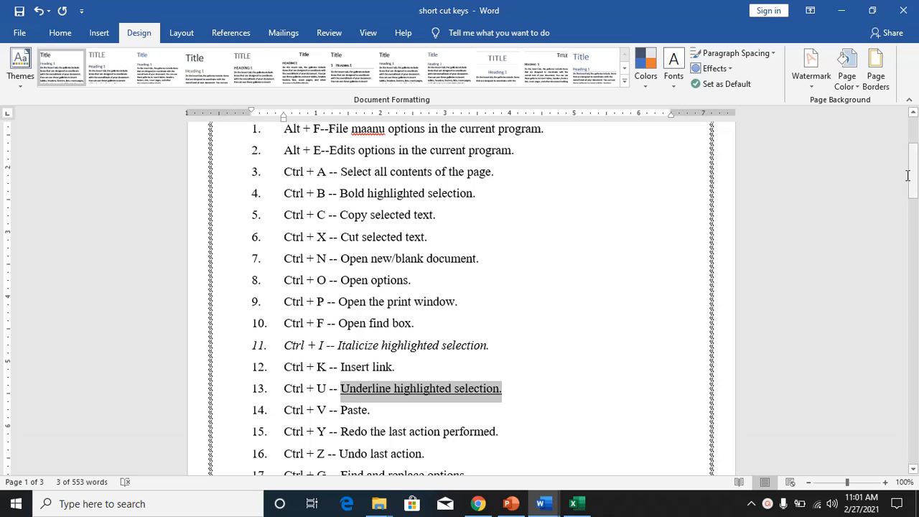
# Move the text cursor backward and forward one word at a time through list item 32.
pyautogui.moveTo(908, 175); pyautogui.dragTo(916, 280)
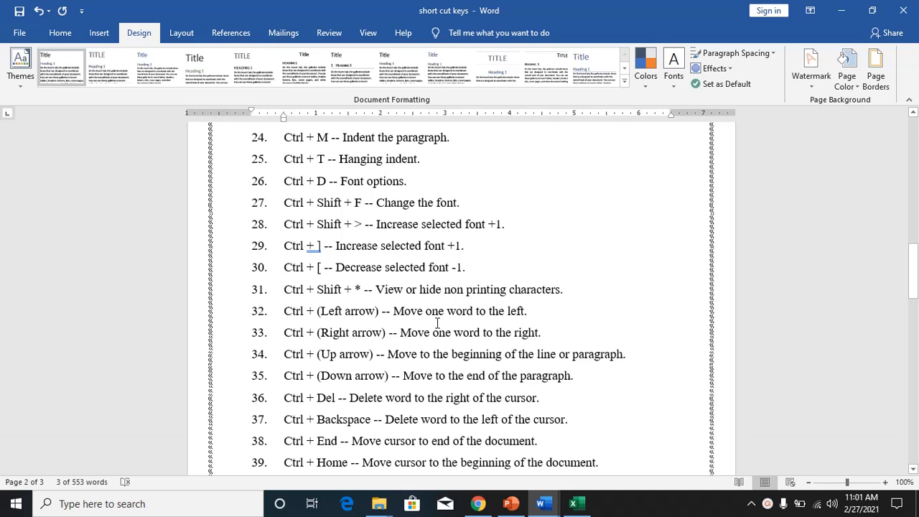
pyautogui.click(395, 311)
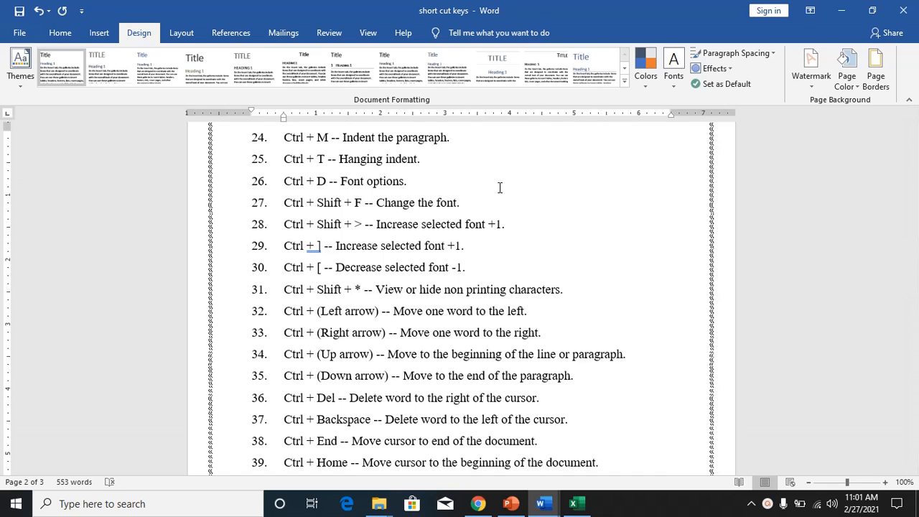
pyautogui.hotkey('ctrl', 'Left')
pyautogui.hotkey('ctrl', 'Left')
pyautogui.hotkey('ctrl', 'Left')
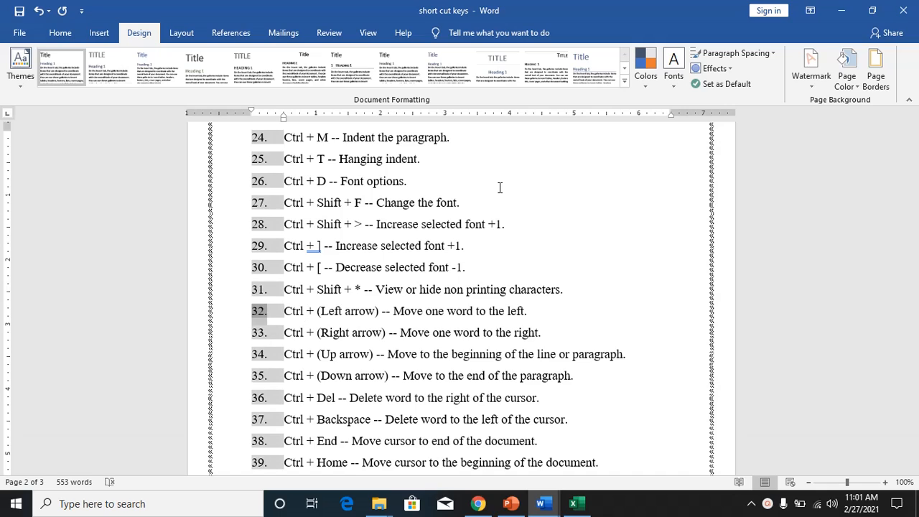
pyautogui.hotkey('ctrl', 'Right')
pyautogui.hotkey('ctrl', 'Right')
pyautogui.hotkey('ctrl', 'Right')
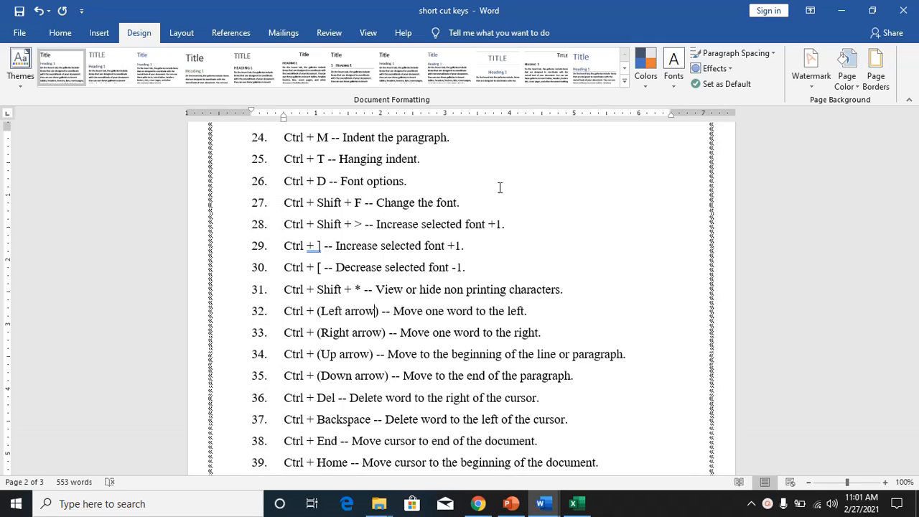
pyautogui.hotkey('ctrl', 'Right')
pyautogui.hotkey('ctrl', 'Right')
pyautogui.hotkey('ctrl', 'Right')
pyautogui.hotkey('ctrl', 'Left')
pyautogui.hotkey('ctrl', 'Left')
pyautogui.hotkey('ctrl', 'Left')
# Move the text cursor paragraph by paragraph from item 32 to item 37 and back to item 36, selecting its plus sign.
pyautogui.hotkey('ctrl', 'Down')
pyautogui.hotkey('ctrl', 'Down')
pyautogui.hotkey('ctrl', 'Down')
pyautogui.hotkey('ctrl', 'Down')
pyautogui.hotkey('ctrl', 'Down')
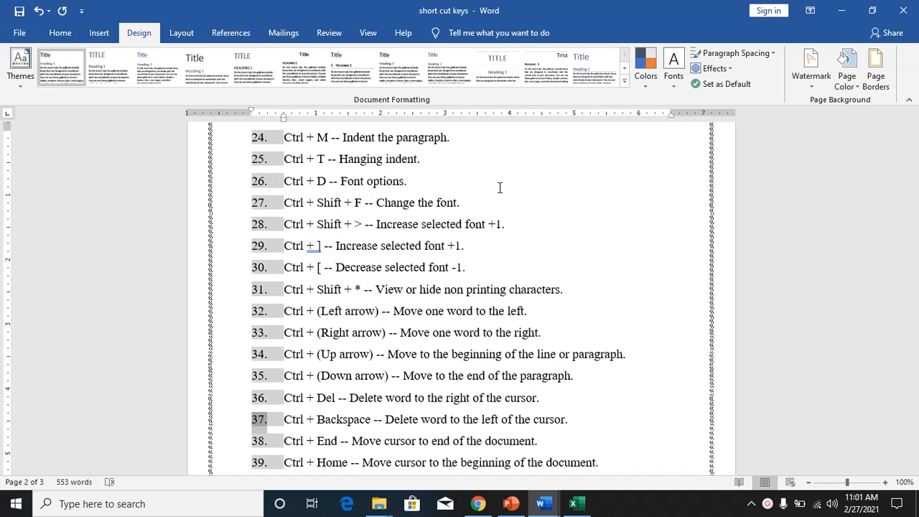
pyautogui.hotkey('ctrl', 'Up')
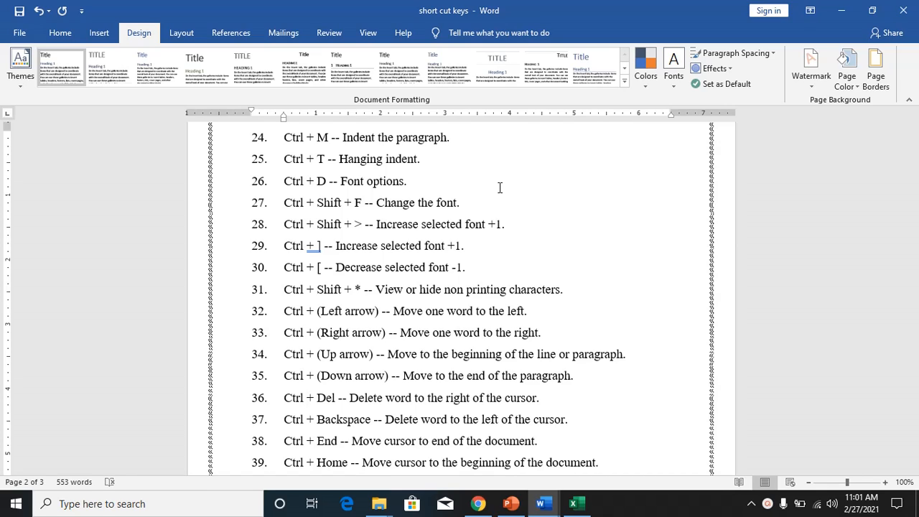
pyautogui.hotkey('ctrl', 'shift', 'Right')
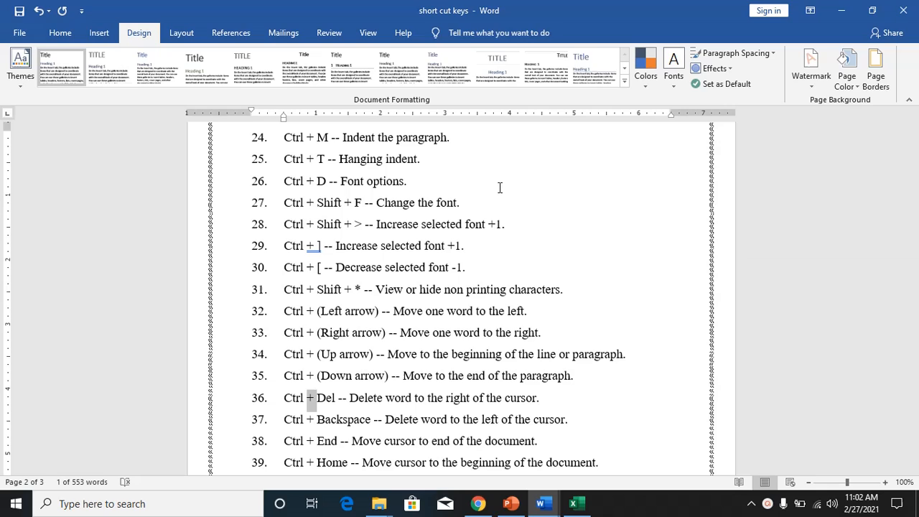
# Select "Ctrl + Shift + > -- Increase selected" in item 28 and enlarge its font, trying smaller sizes in between.
pyautogui.click(452, 225)
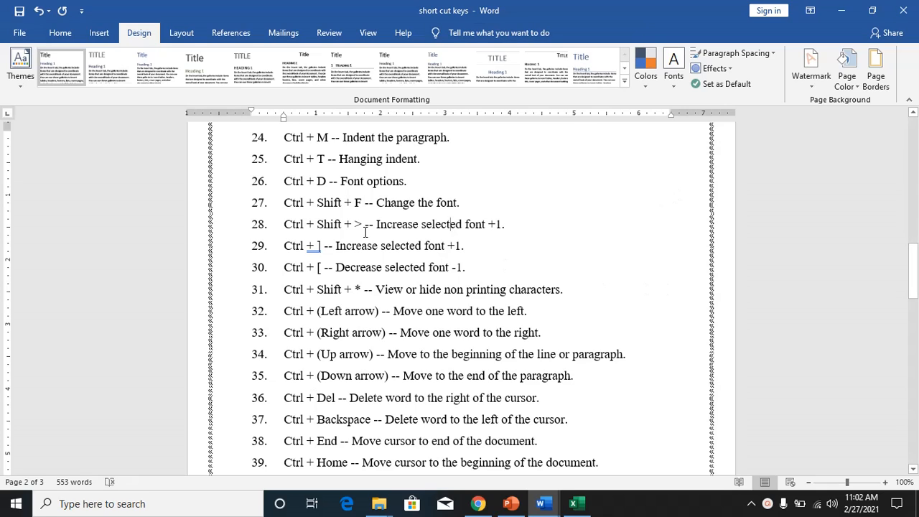
pyautogui.moveTo(307, 223); pyautogui.dragTo(440, 227)
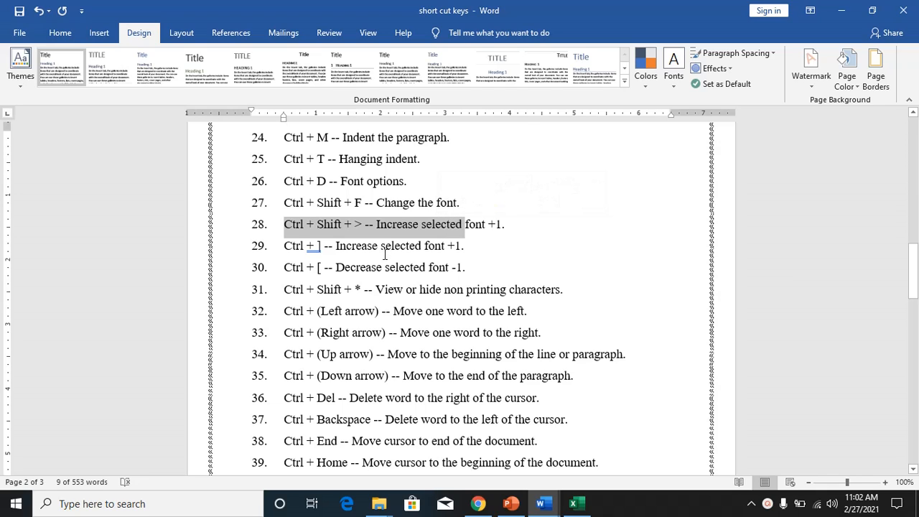
pyautogui.hotkey('ctrl', 'shift', '.')
pyautogui.hotkey('ctrl', 'shift', '.')
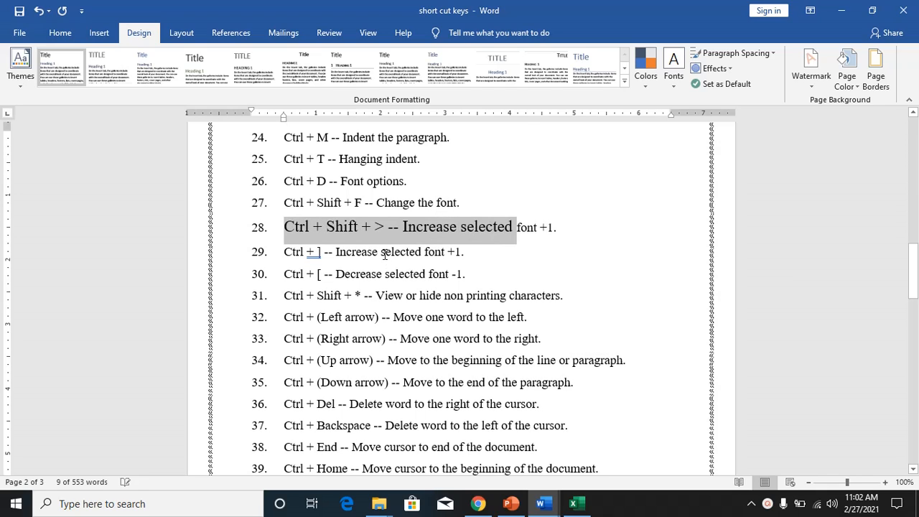
pyautogui.hotkey('ctrl', 'shift', ',')
pyautogui.hotkey('ctrl', 'shift', ',')
pyautogui.hotkey('ctrl', 'shift', '.')
pyautogui.hotkey('ctrl', 'shift', '.')
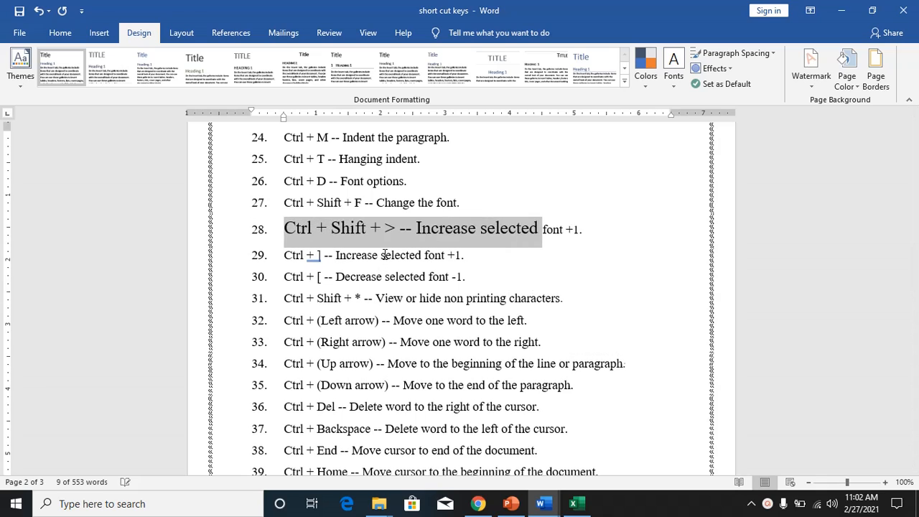
# Fine-tune the font size of the selected part of item 28, shrinking it twice and enlarging it three times.
pyautogui.hotkey('ctrl', '[')
pyautogui.hotkey('ctrl', '[')
pyautogui.hotkey('ctrl', ']')
pyautogui.hotkey('ctrl', ']')
pyautogui.hotkey('ctrl', ']')
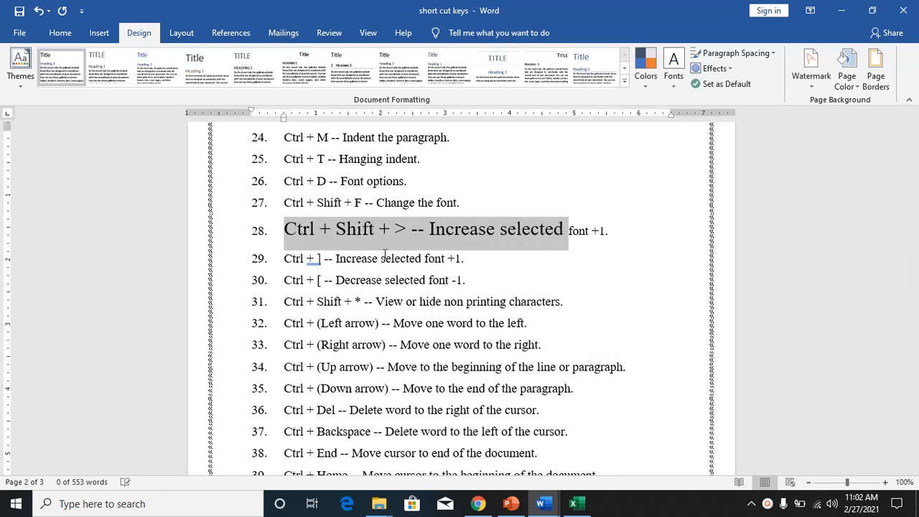
# Shrink the font of the selected part of item 28 three times, followed by two enlargements and two reductions.
pyautogui.hotkey('ctrl', '[')
pyautogui.hotkey('ctrl', '[')
pyautogui.hotkey('ctrl', '[')
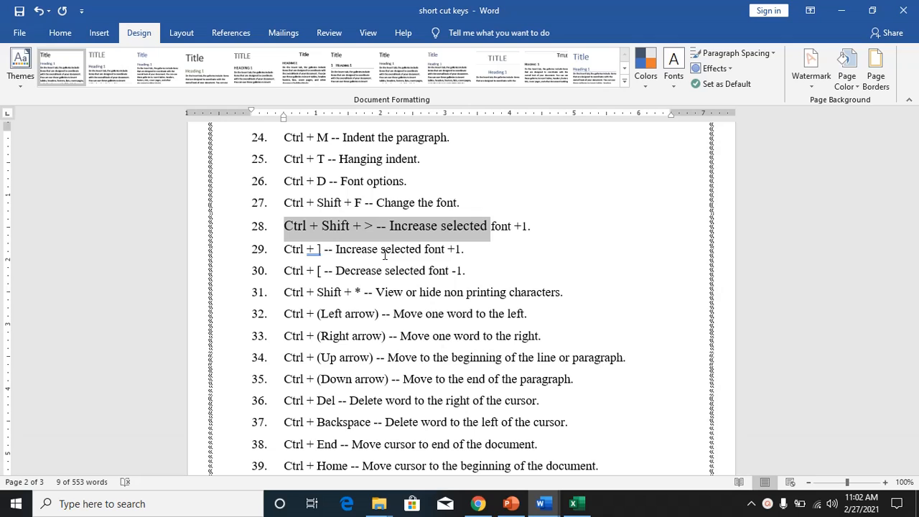
pyautogui.hotkey('ctrl', 'shift', '.')
pyautogui.hotkey('ctrl', 'shift', '.')
pyautogui.hotkey('ctrl', 'shift', ',')
pyautogui.hotkey('ctrl', 'shift', ',')
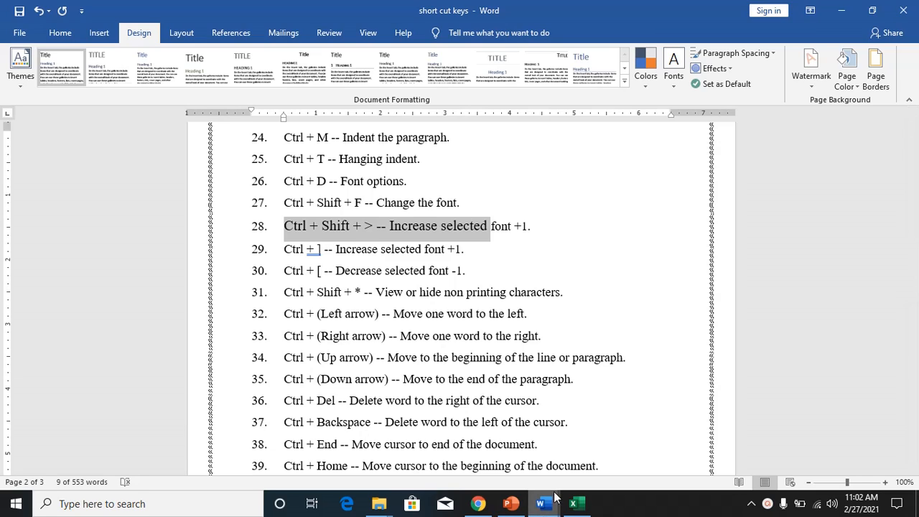
# Select "Ctrl + End -- Move cursor" in item 38, and place the text cursor in item 39.
pyautogui.moveTo(910, 271); pyautogui.dragTo(913, 289)
pyautogui.moveTo(285, 351); pyautogui.dragTo(391, 359)
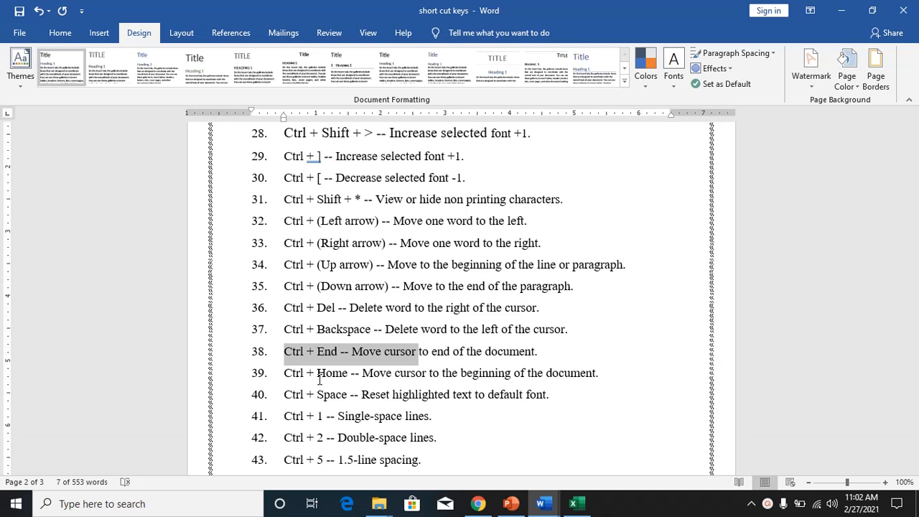
pyautogui.click(310, 381)
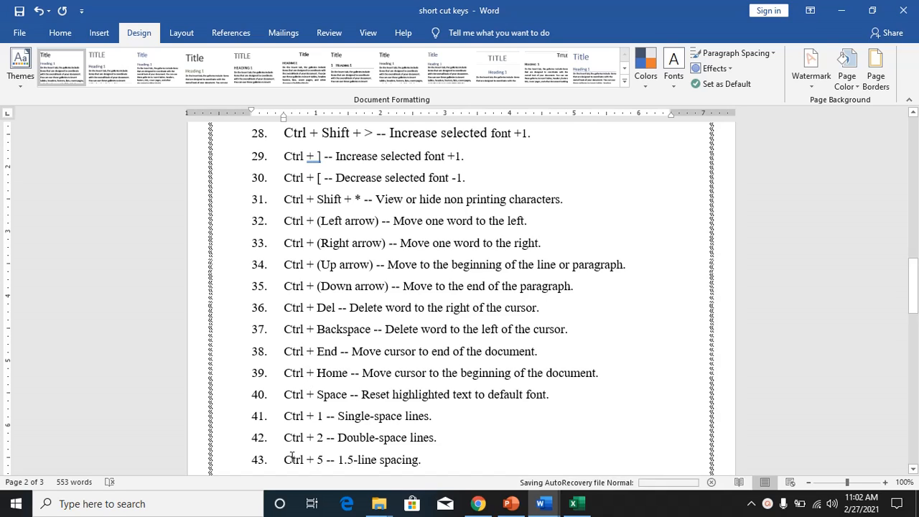
# Select list item 42 and apply double line spacing to it, followed by single line spacing.
pyautogui.moveTo(285, 440); pyautogui.dragTo(446, 440)
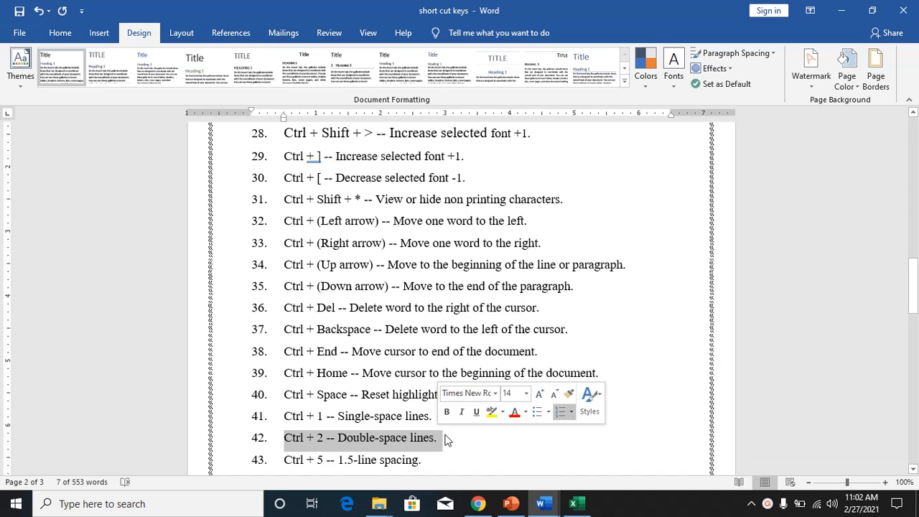
pyautogui.hotkey('ctrl', '2')
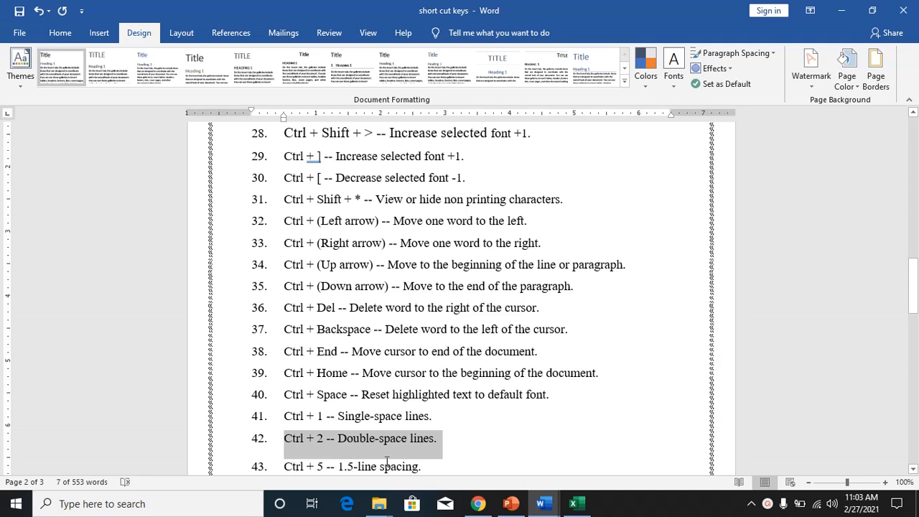
pyautogui.hotkey('ctrl', '1')
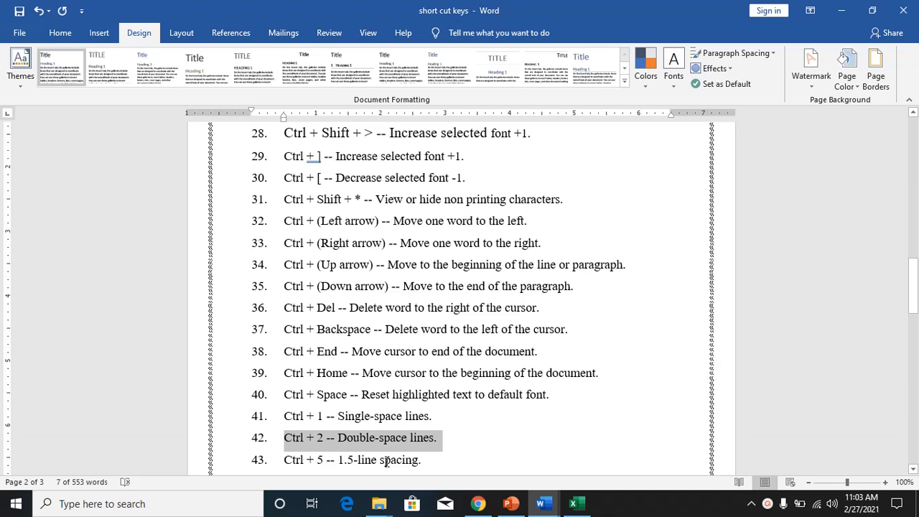
# Place the text cursor in item 34, view the available line spacing values, and close them without choosing one.
pyautogui.click(312, 265)
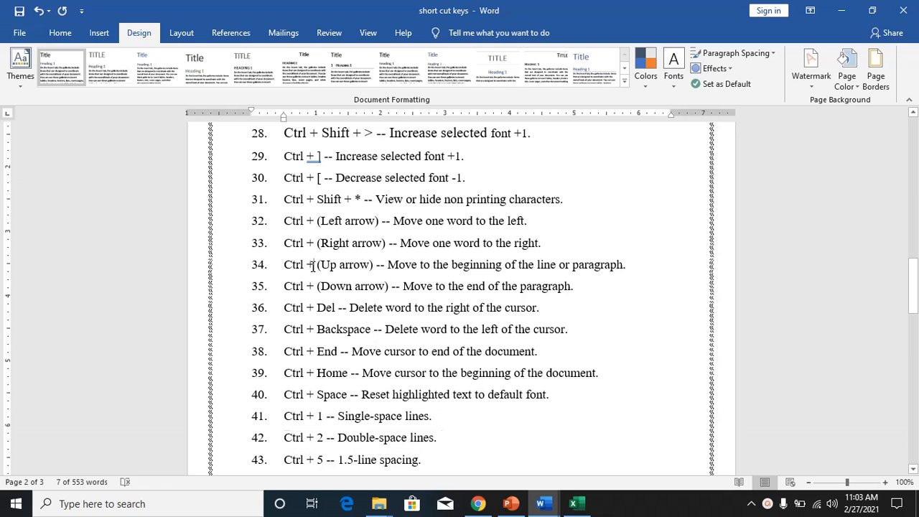
pyautogui.click(59, 32)
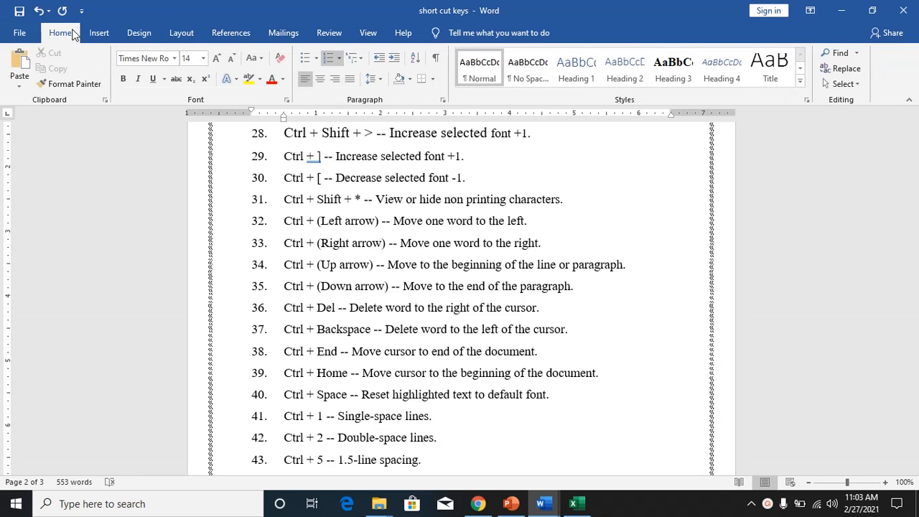
pyautogui.click(374, 79)
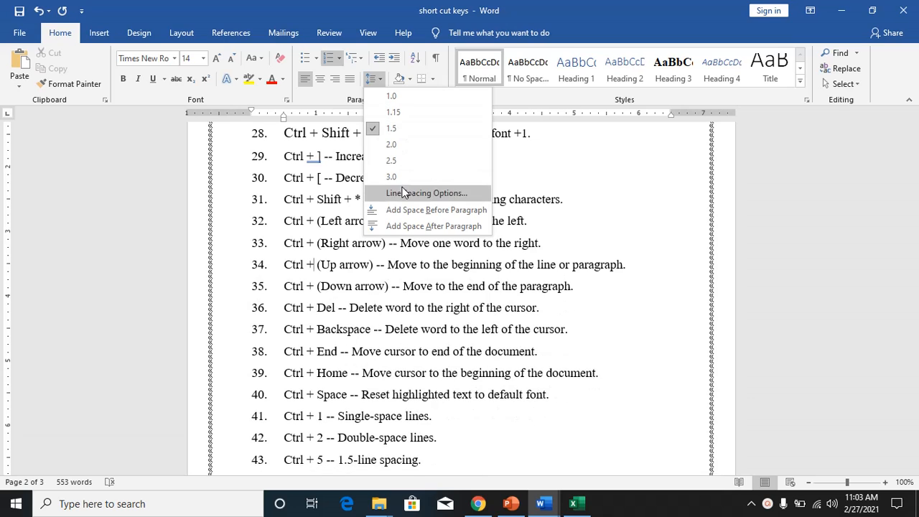
pyautogui.click(610, 246)
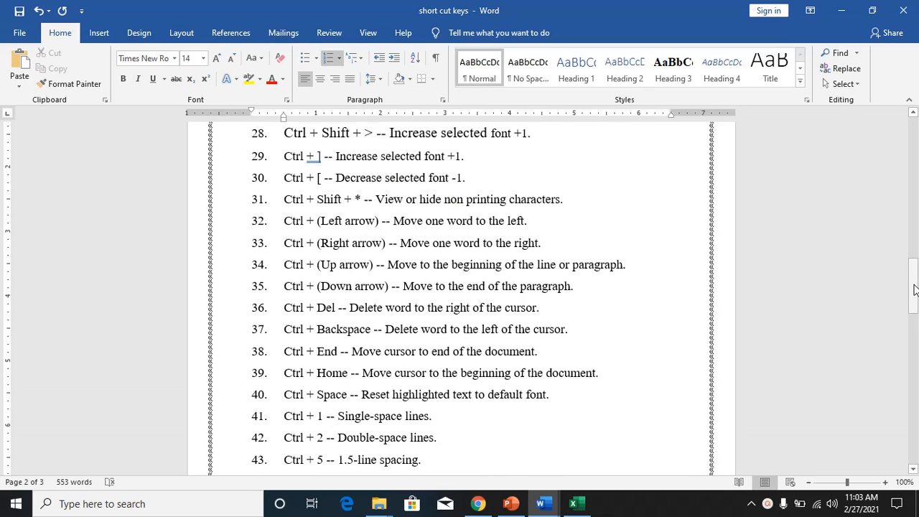
# Save the document and place the text cursor in item 54 on the last page.
pyautogui.moveTo(915, 289); pyautogui.dragTo(914, 364)
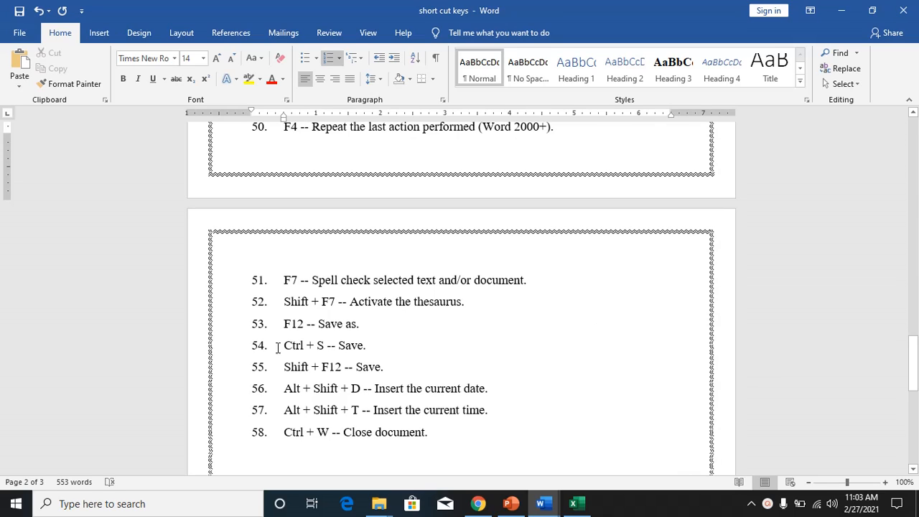
pyautogui.hotkey('ctrl', 's')
pyautogui.click(302, 345)
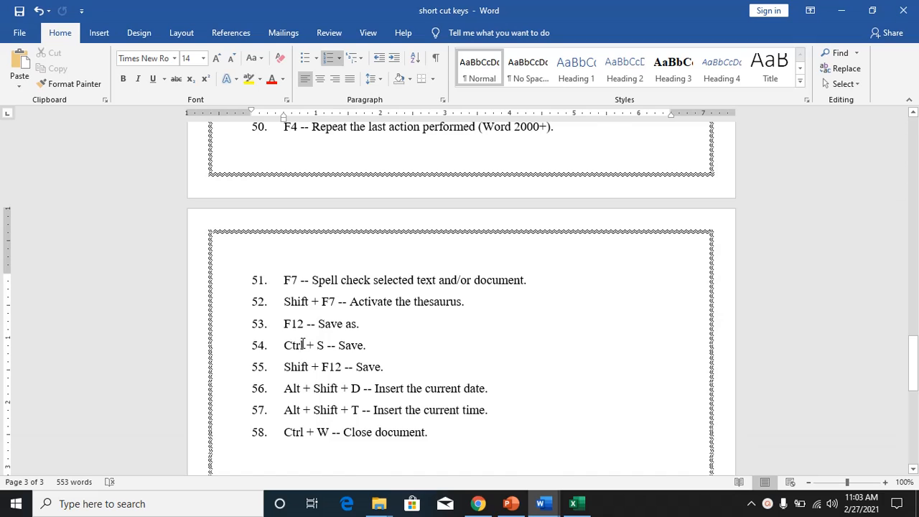
# Select "F12" in item 53, place the text cursor at the end of item 55, and try to open Save As.
pyautogui.click(250, 323)
pyautogui.doubleClick(250, 323)
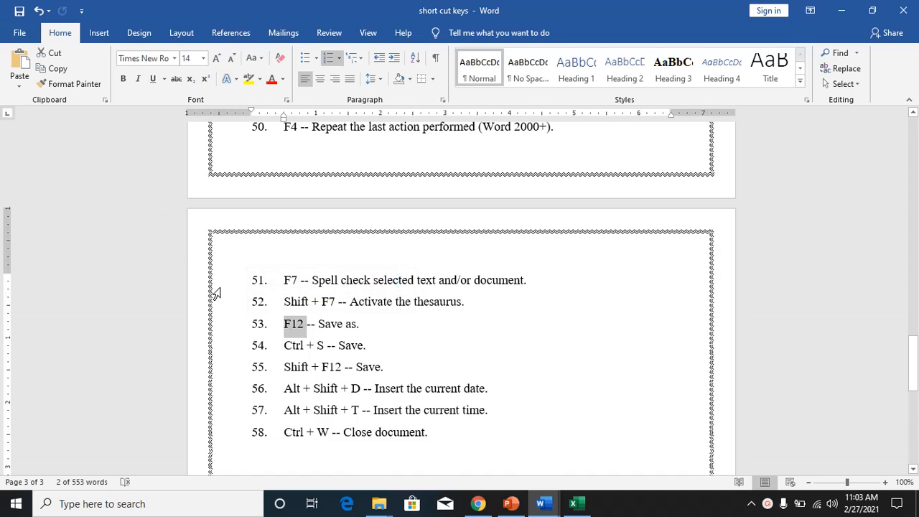
pyautogui.click(392, 372)
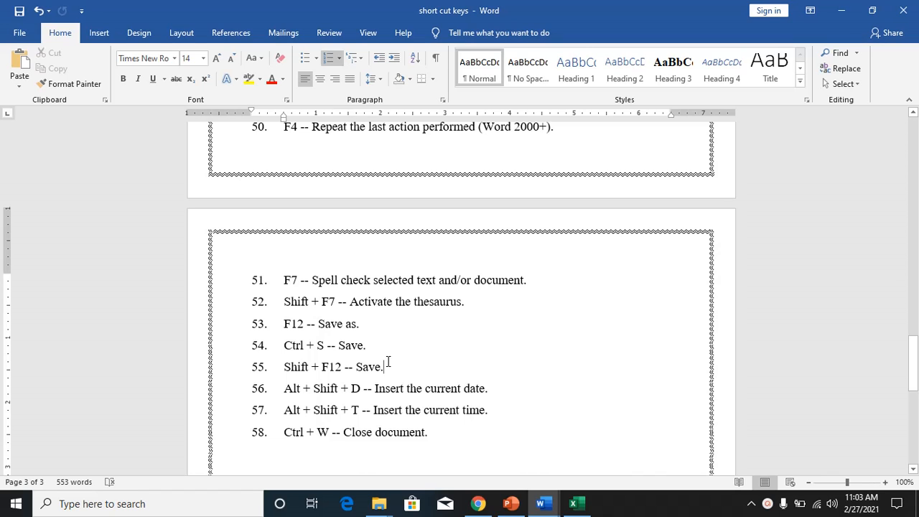
pyautogui.press('F12')
pyautogui.press('Return')
pyautogui.press('XF86MonBrightnessUp')
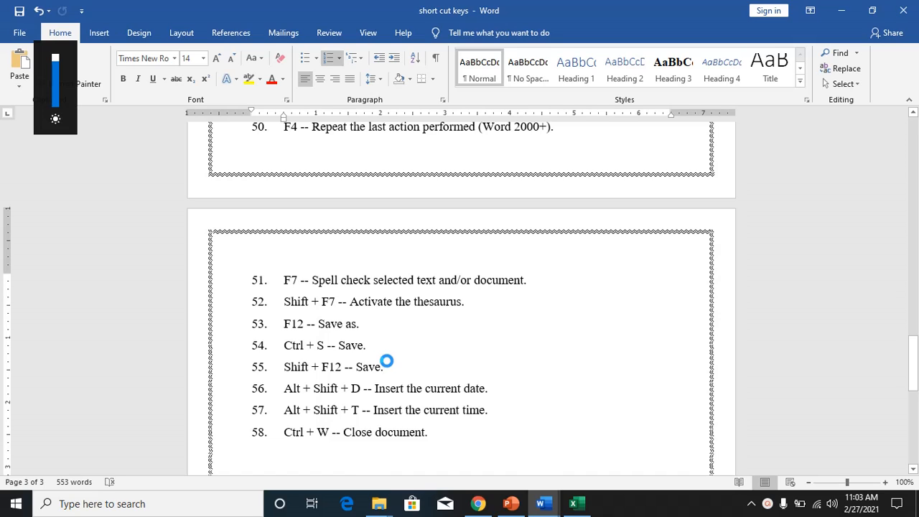
pyautogui.click(374, 378)
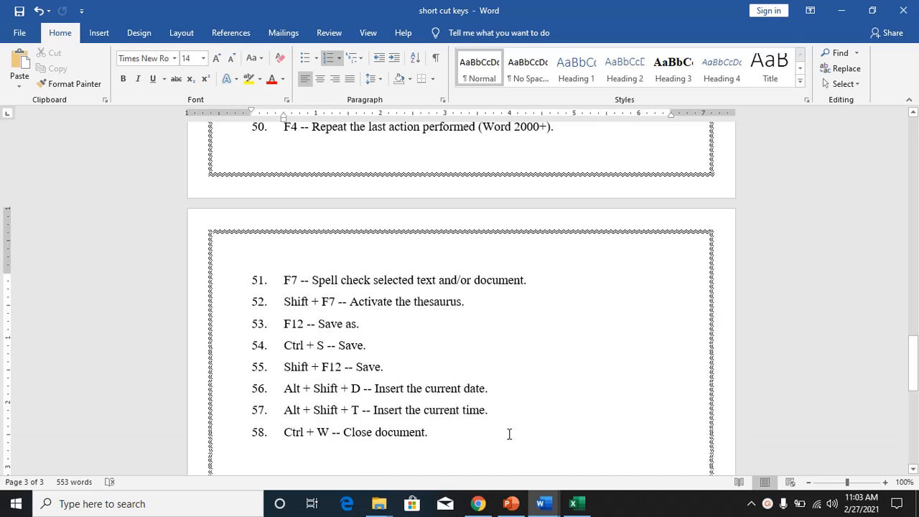
# Place the text cursor after "maanu" in item 1 and undo the last line spacing change made to item 42.
pyautogui.moveTo(913, 363); pyautogui.dragTo(914, 159)
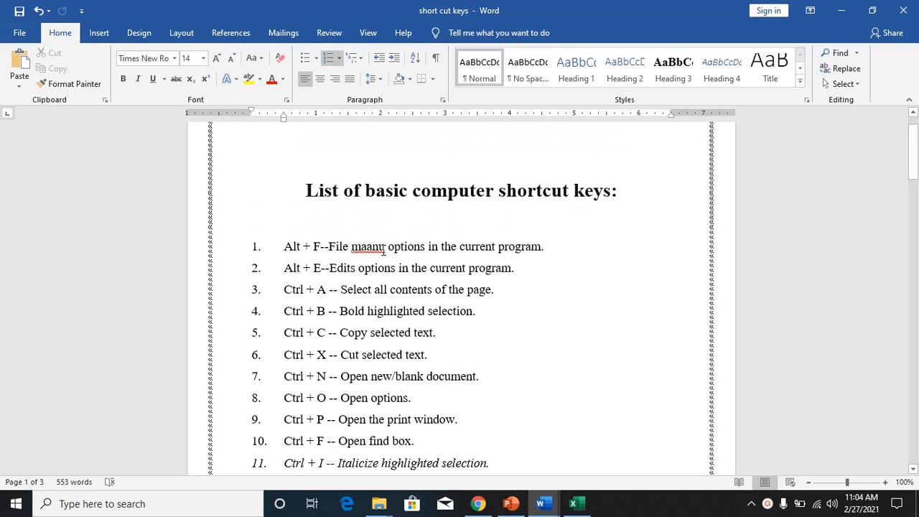
pyautogui.click(384, 249)
pyautogui.hotkey('ctrl', 'z')
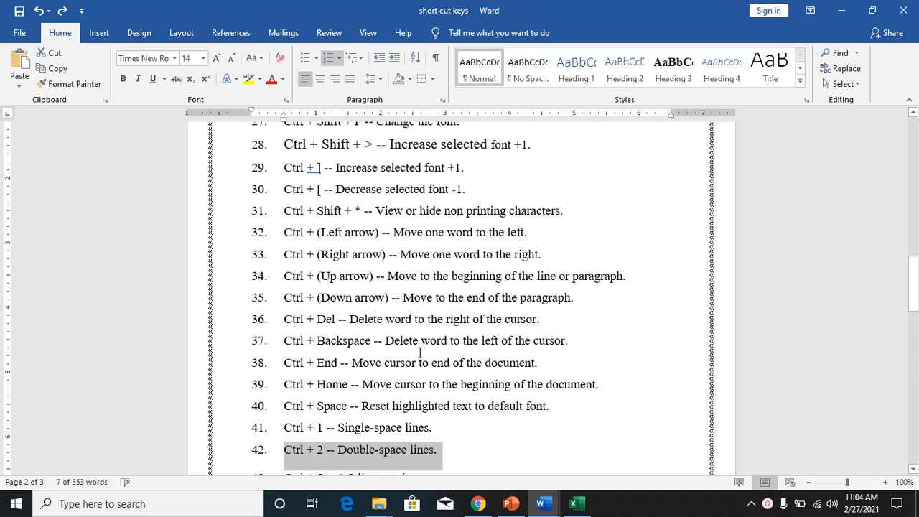
# Select item 16 on undoing and item 15 on redoing in turn, and place the text cursor in item 15.
pyautogui.moveTo(915, 298); pyautogui.dragTo(916, 205)
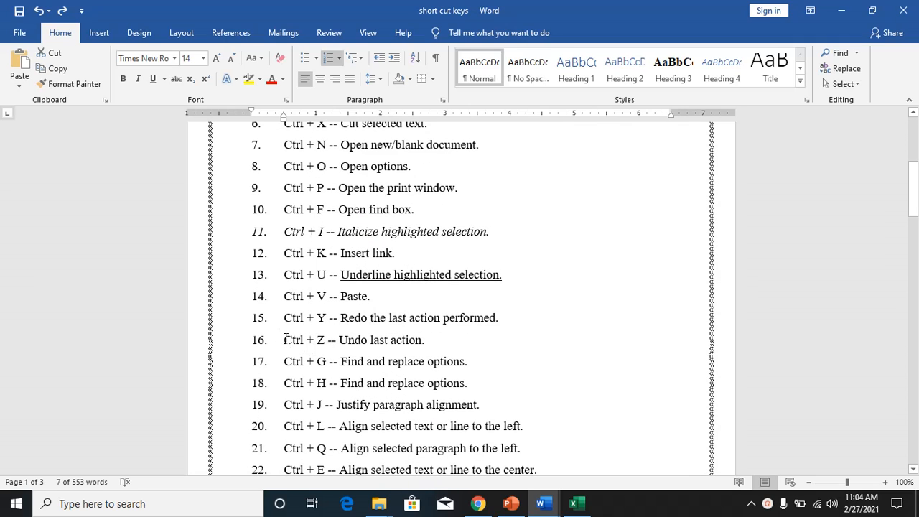
pyautogui.moveTo(285, 339); pyautogui.dragTo(432, 343)
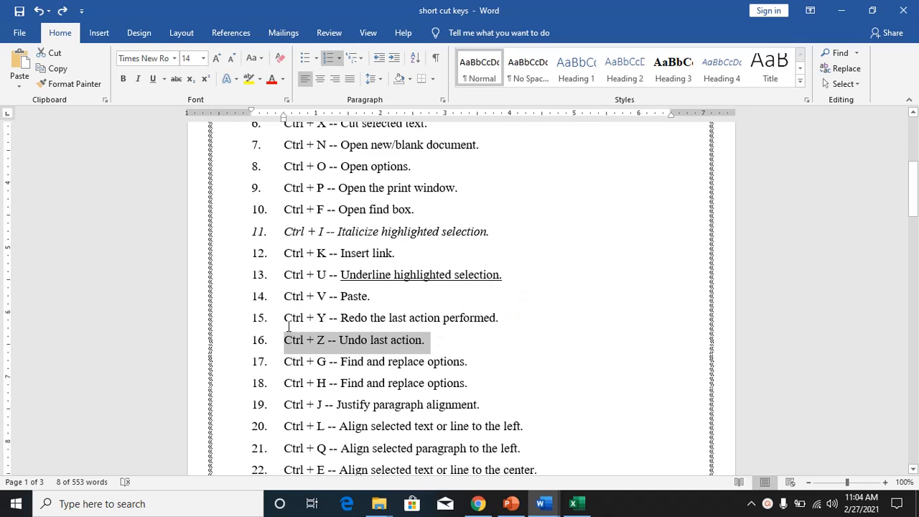
pyautogui.moveTo(284, 318); pyautogui.dragTo(488, 329)
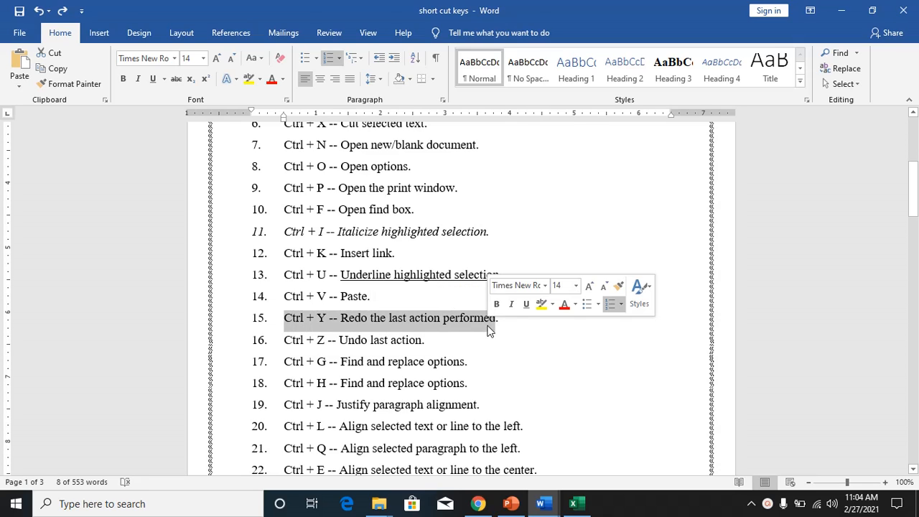
pyautogui.click(353, 322)
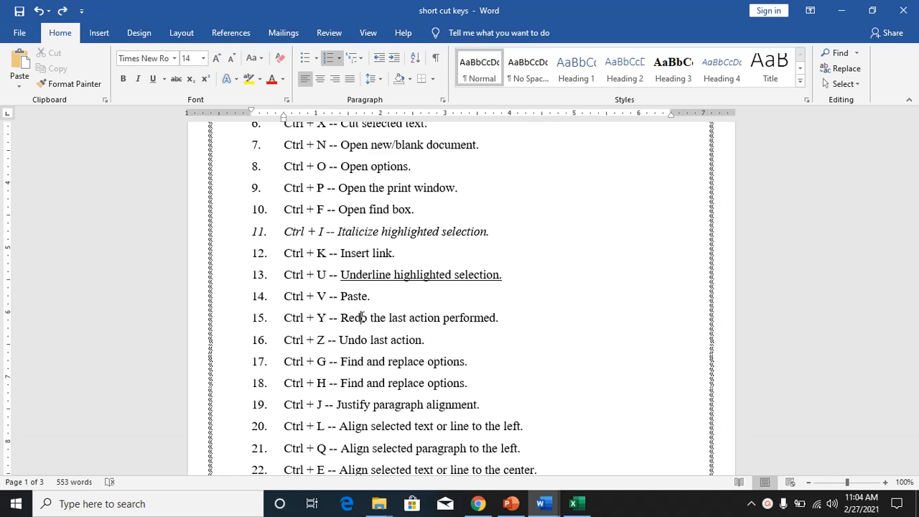
# Place the text cursor in the blank line below the document title and close the short cut keys document.
pyautogui.moveTo(912, 188); pyautogui.dragTo(915, 123)
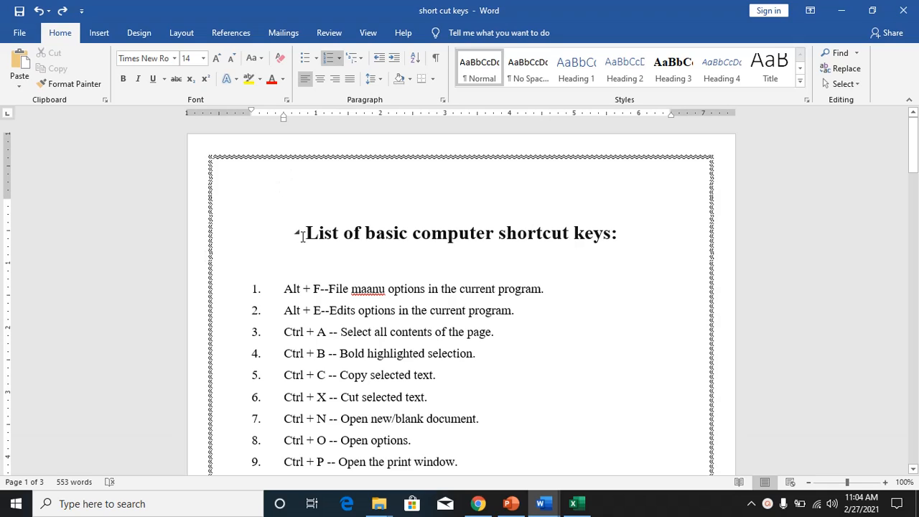
pyautogui.click(344, 278)
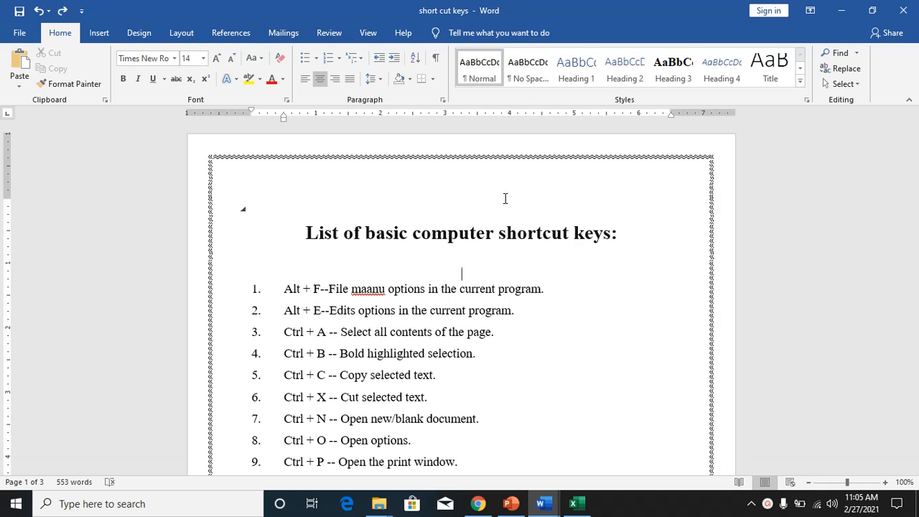
pyautogui.click(902, 10)
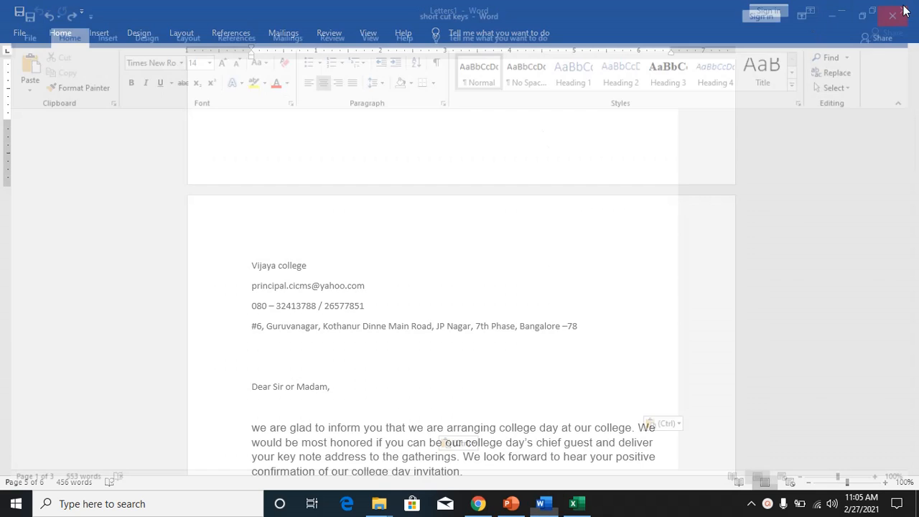
pyautogui.click(767, 503)
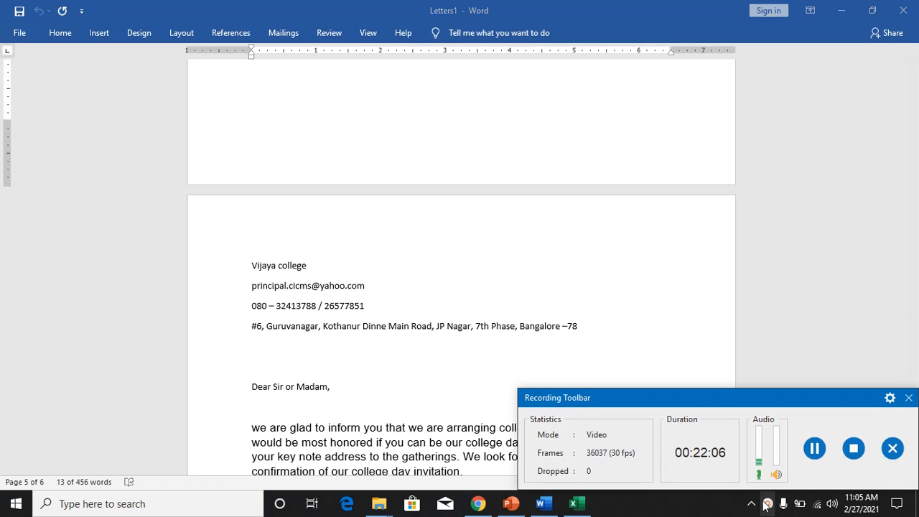